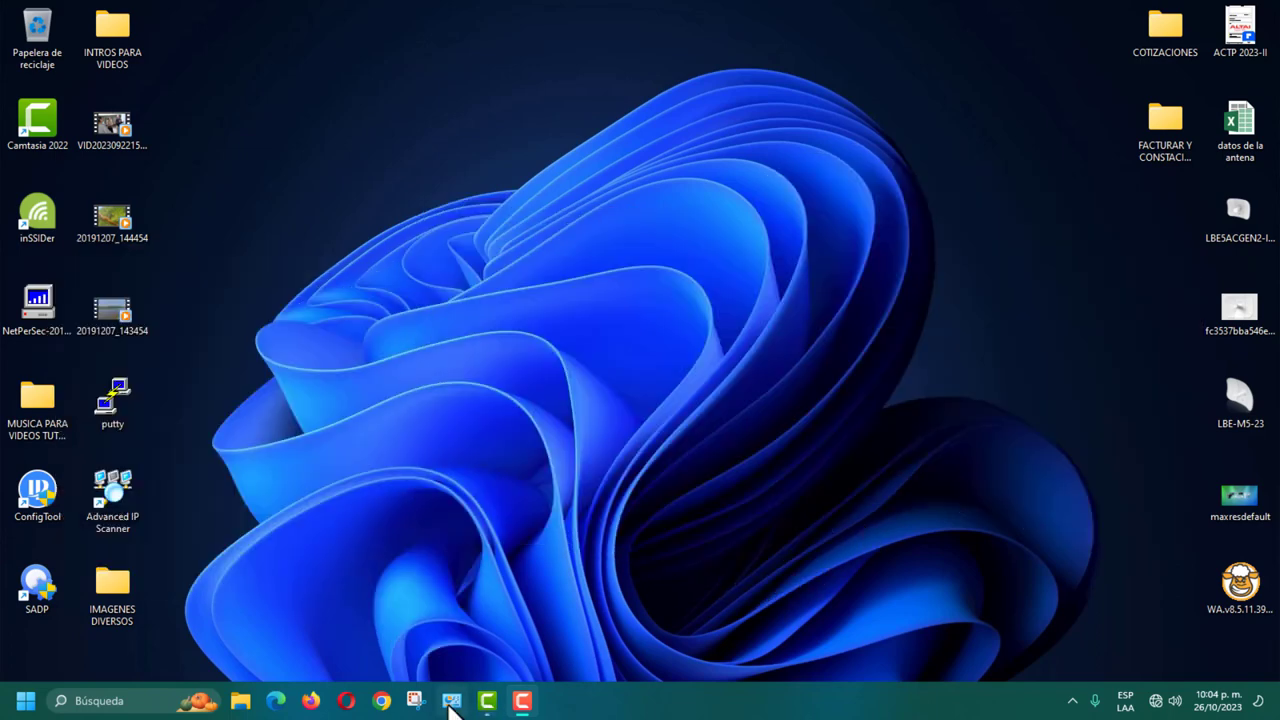
Step: Close the Camtasia welcome window and bring the Network Connections window back
click(451, 703)
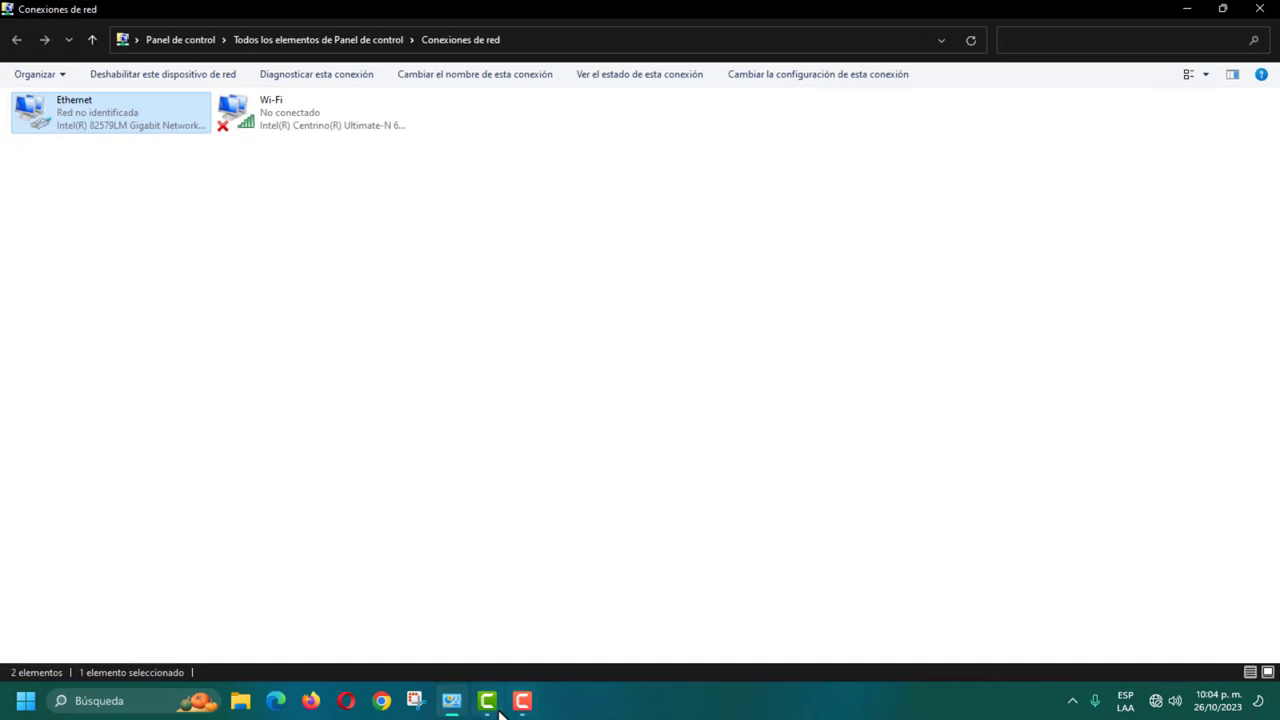
click(454, 705)
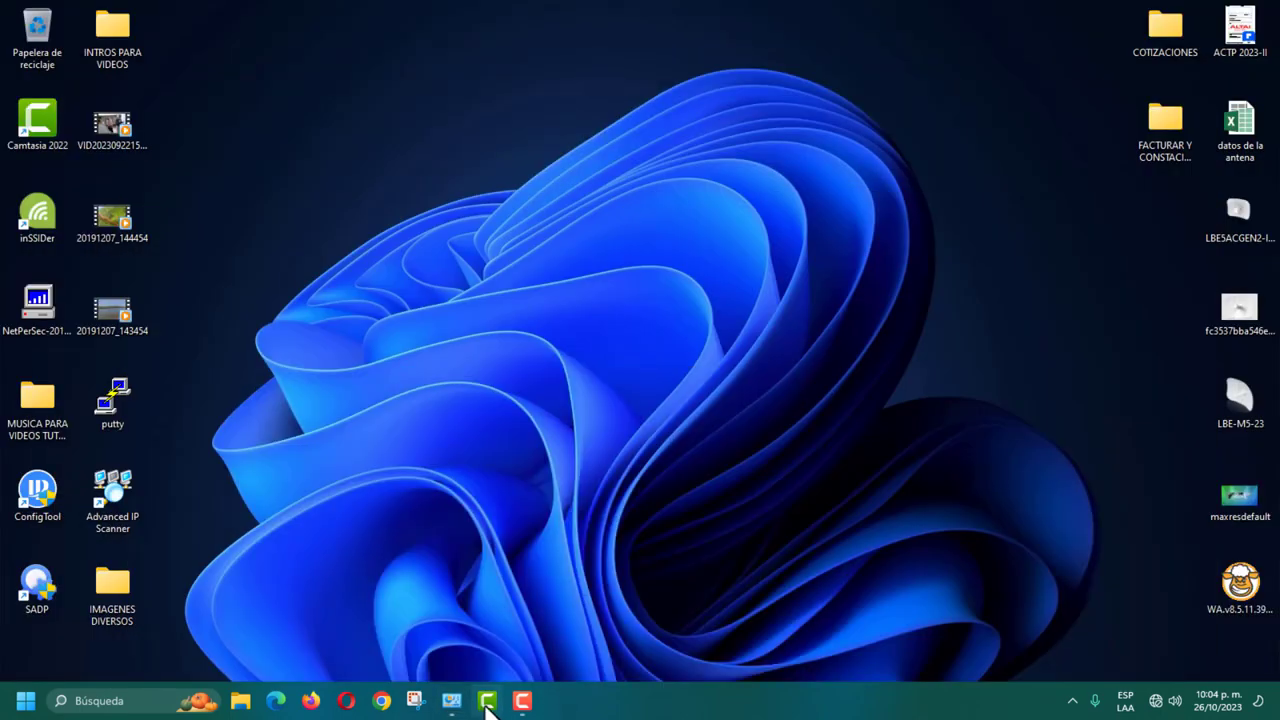
click(488, 702)
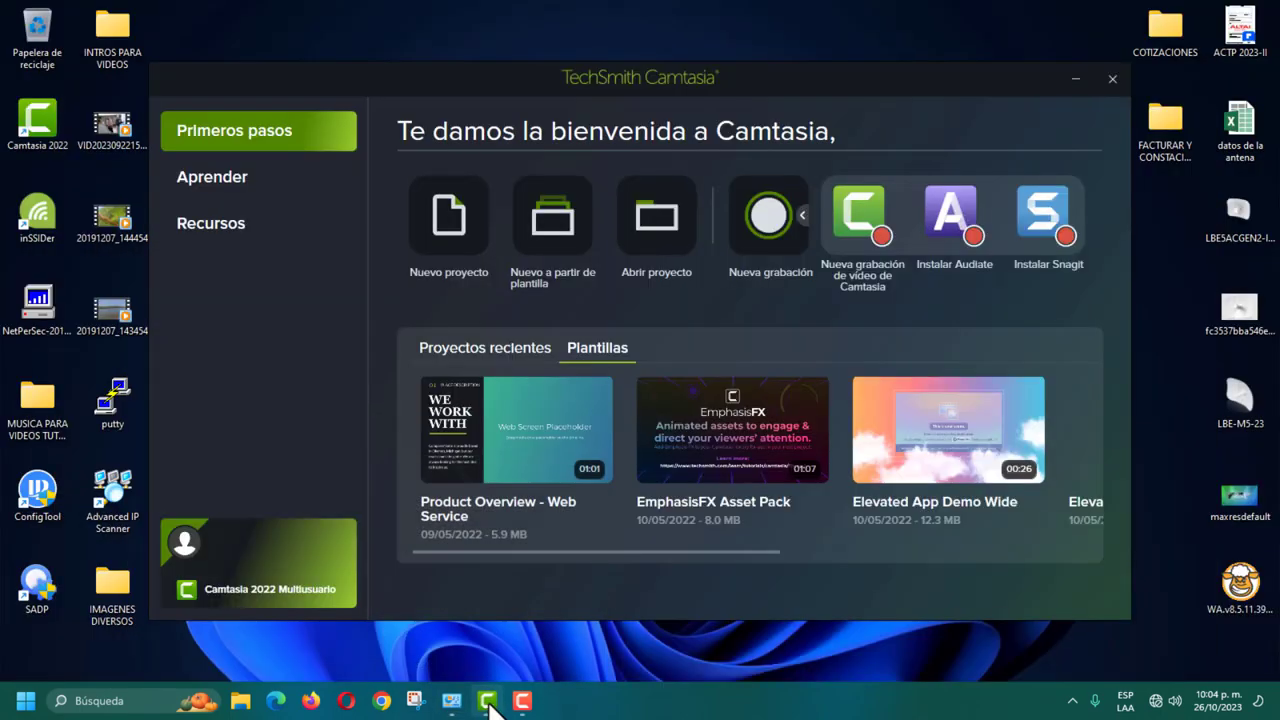
click(1112, 80)
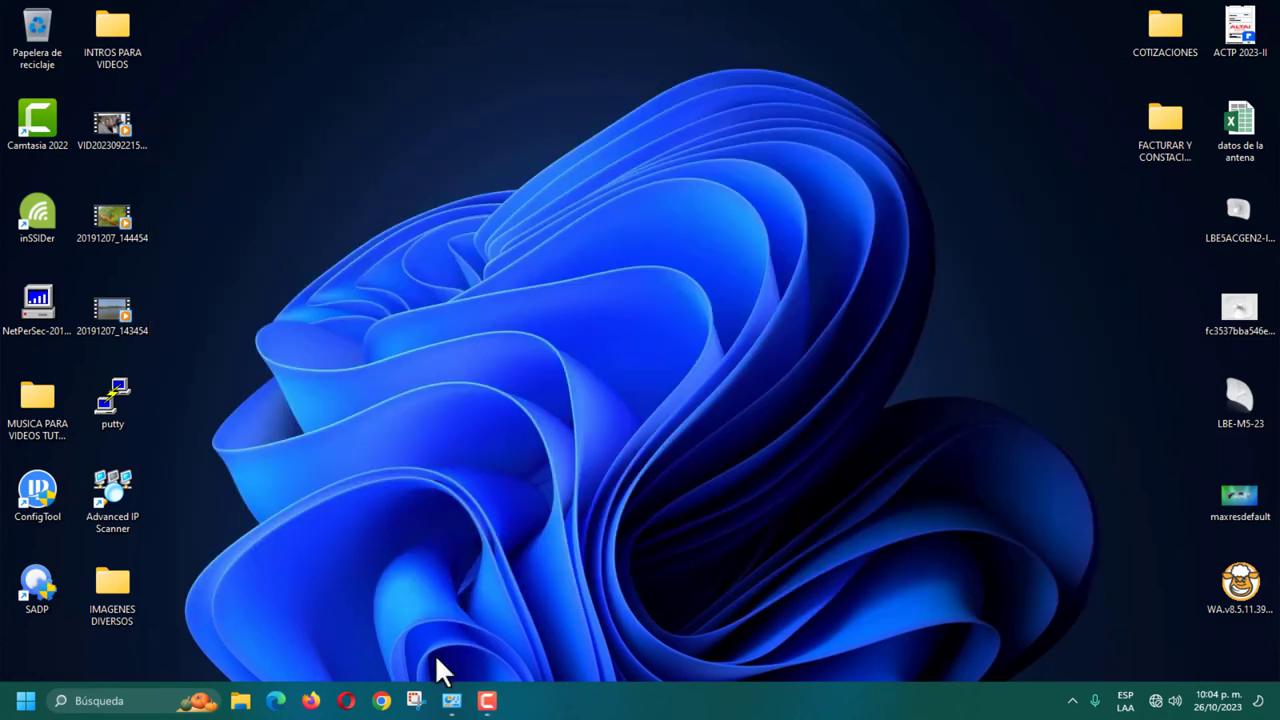
click(453, 701)
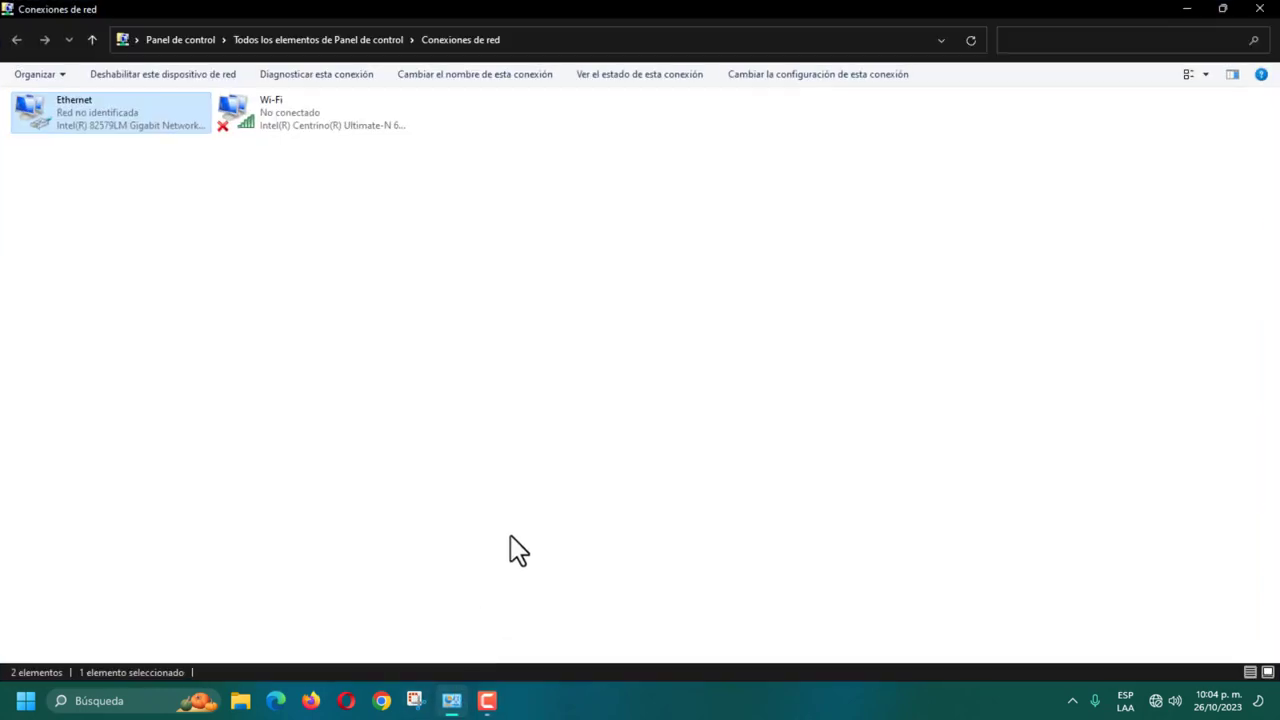
Step: Confirm the Ethernet adapter keeps static IPv4 192.168.1.10 with mask 255.255.255.0
right_click(91, 117)
click(155, 270)
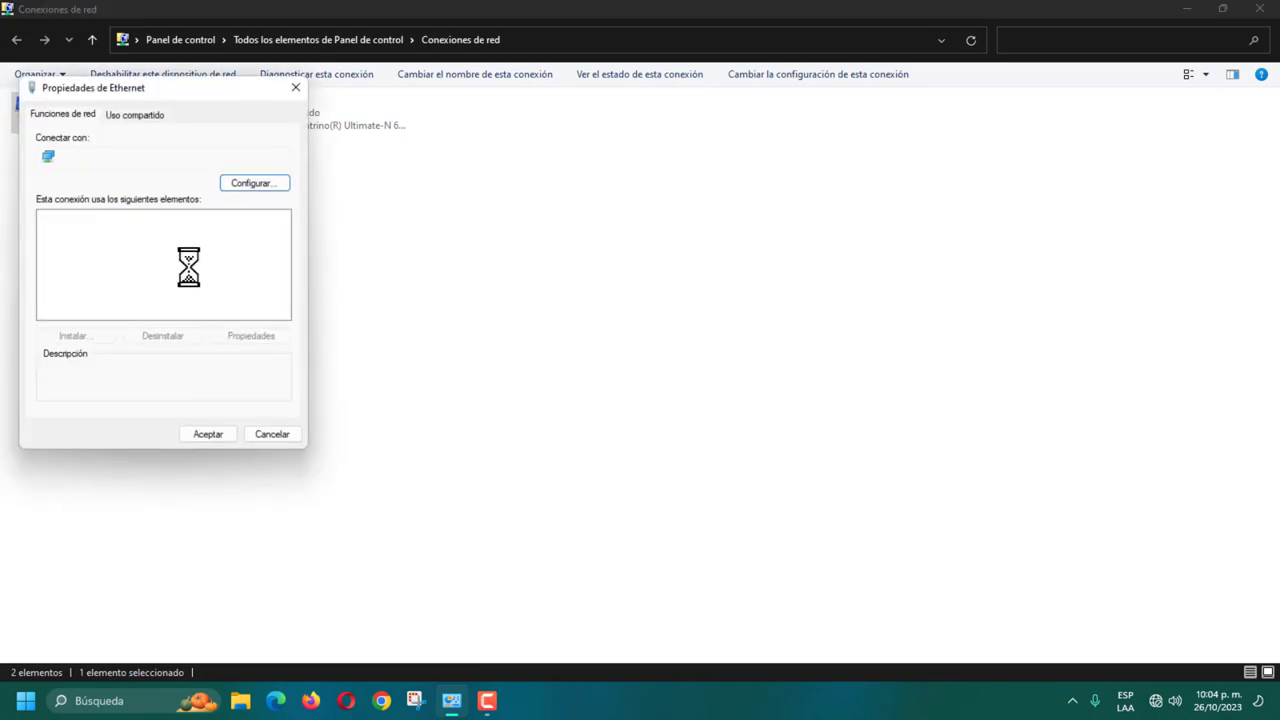
click(248, 259)
click(256, 333)
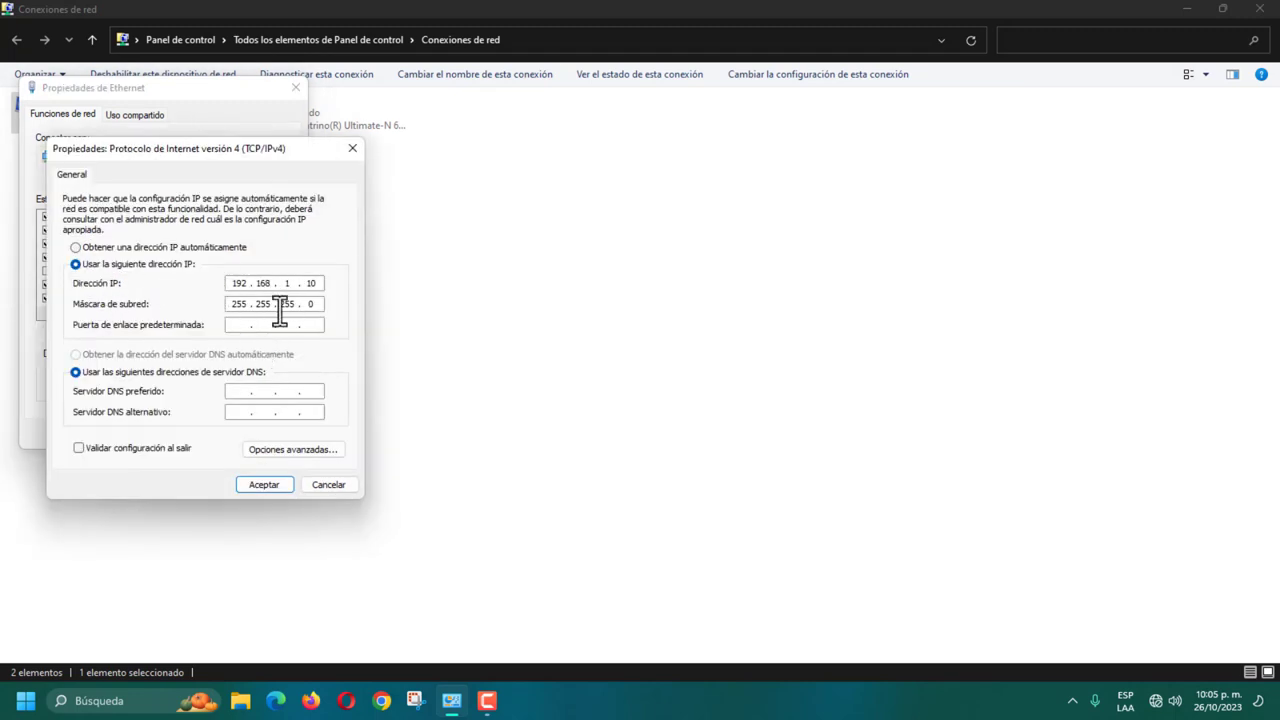
click(353, 149)
click(219, 440)
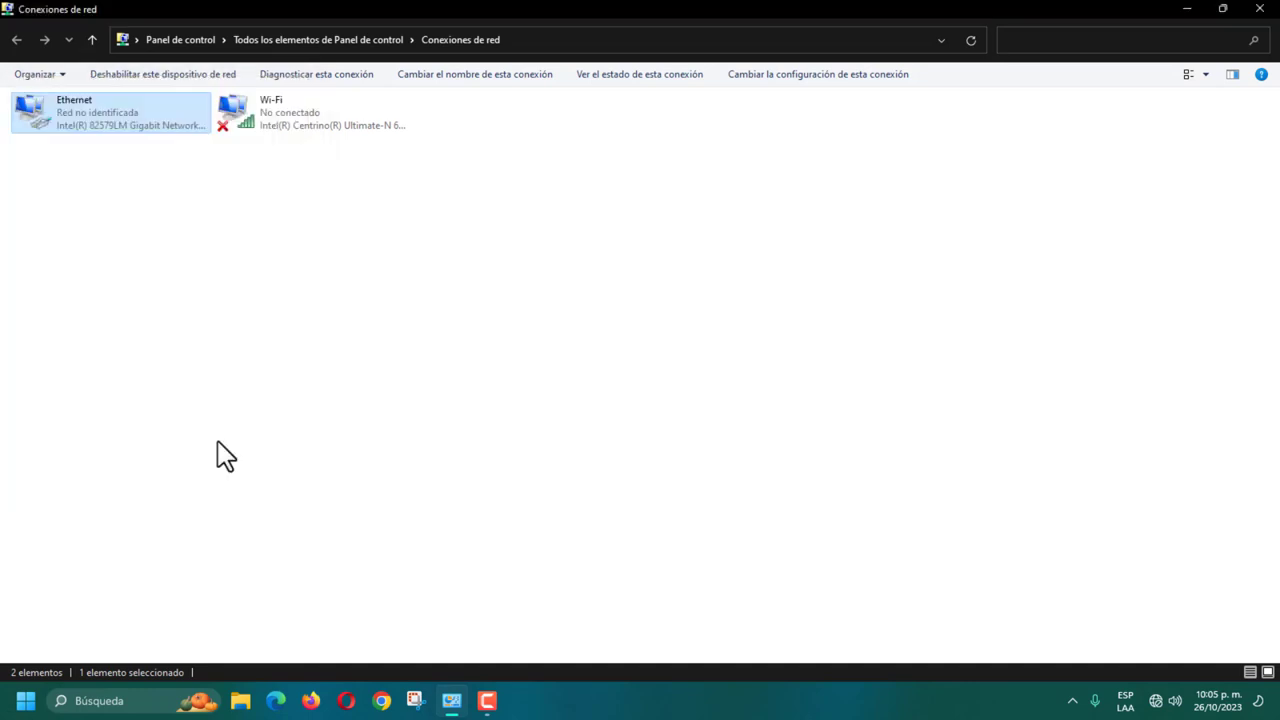
click(1186, 9)
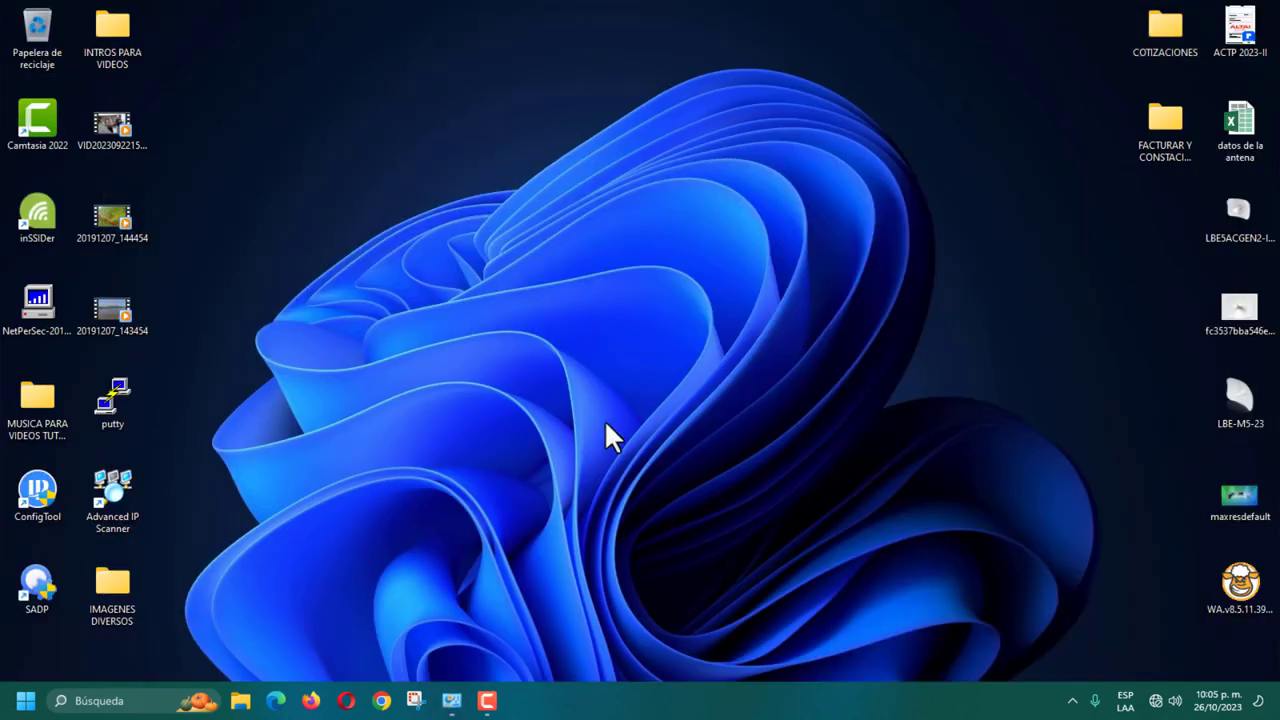
Step: Load the antenna's web page at 192.168.1.20 in Chrome
click(392, 692)
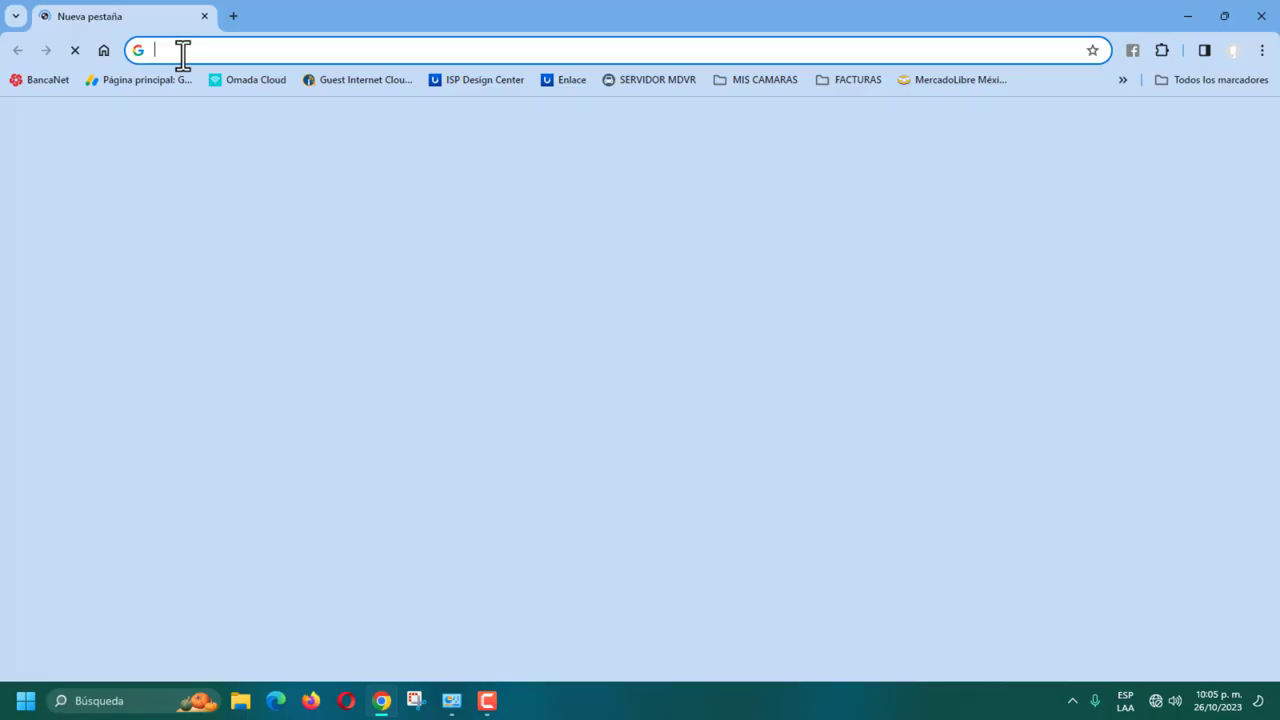
click(180, 50)
text(192.168.1.20)
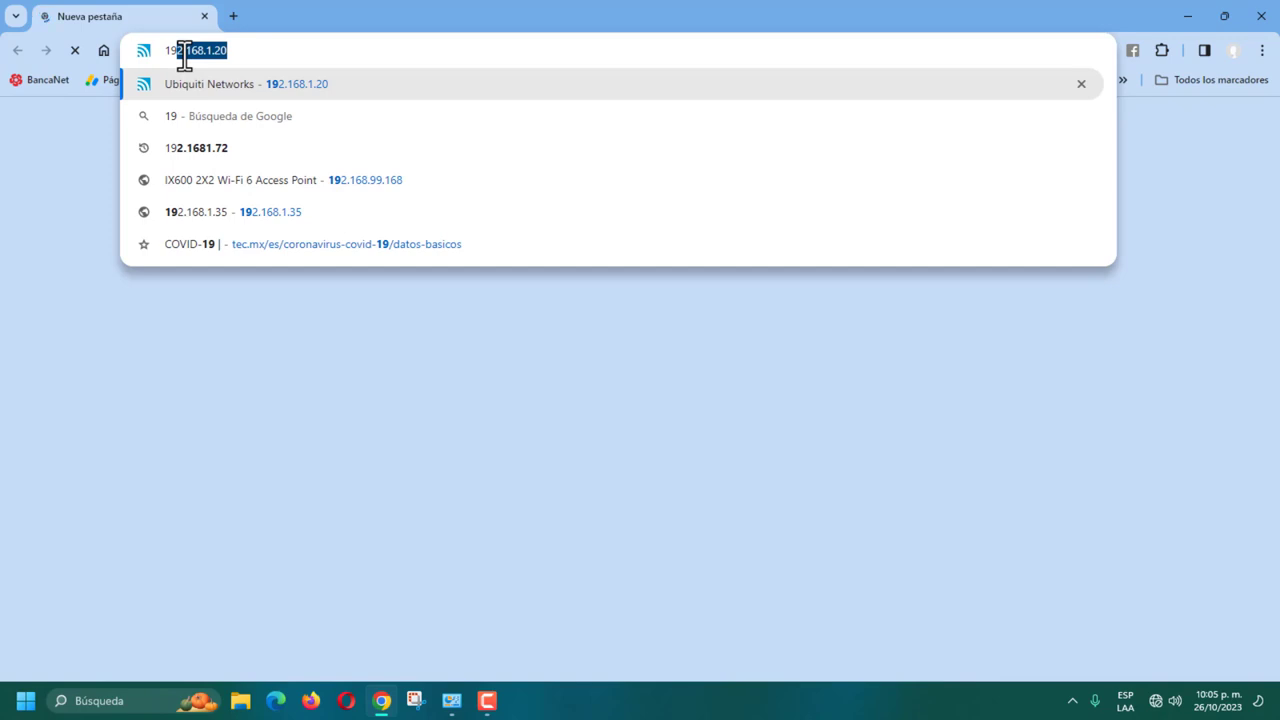
key(Return)
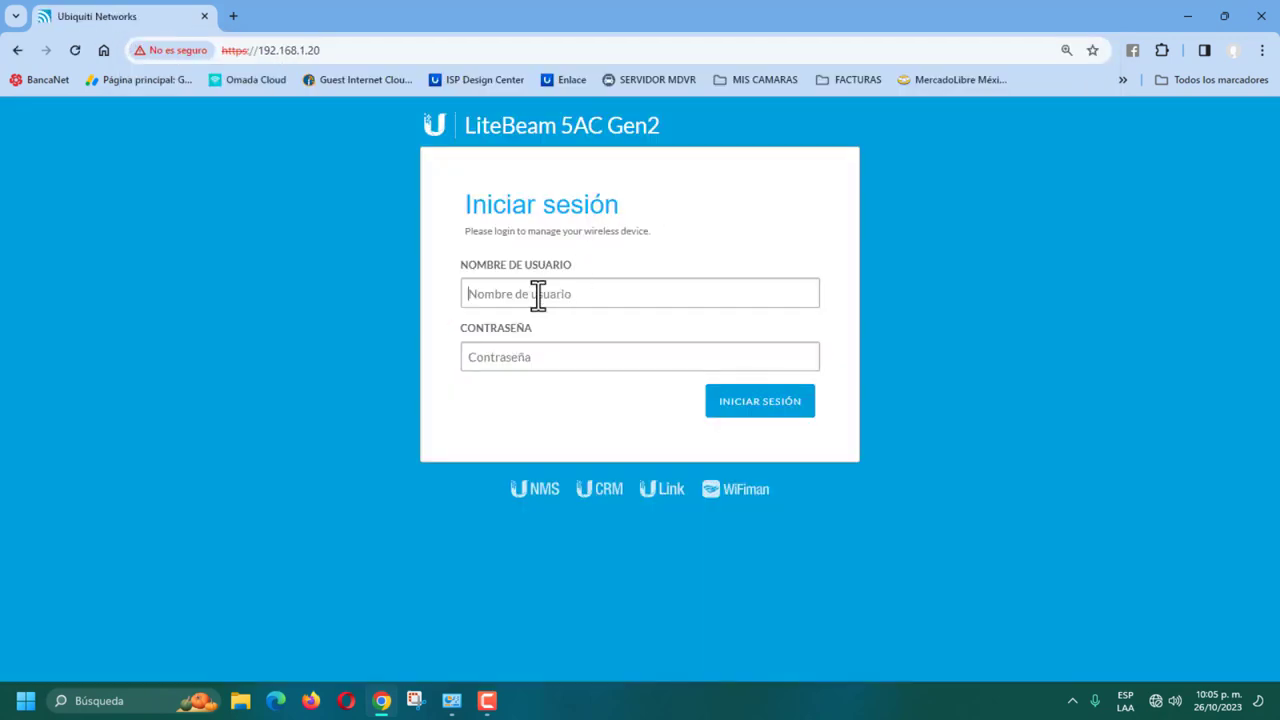
Step: Log in to airOS with the account username and password
click(535, 296)
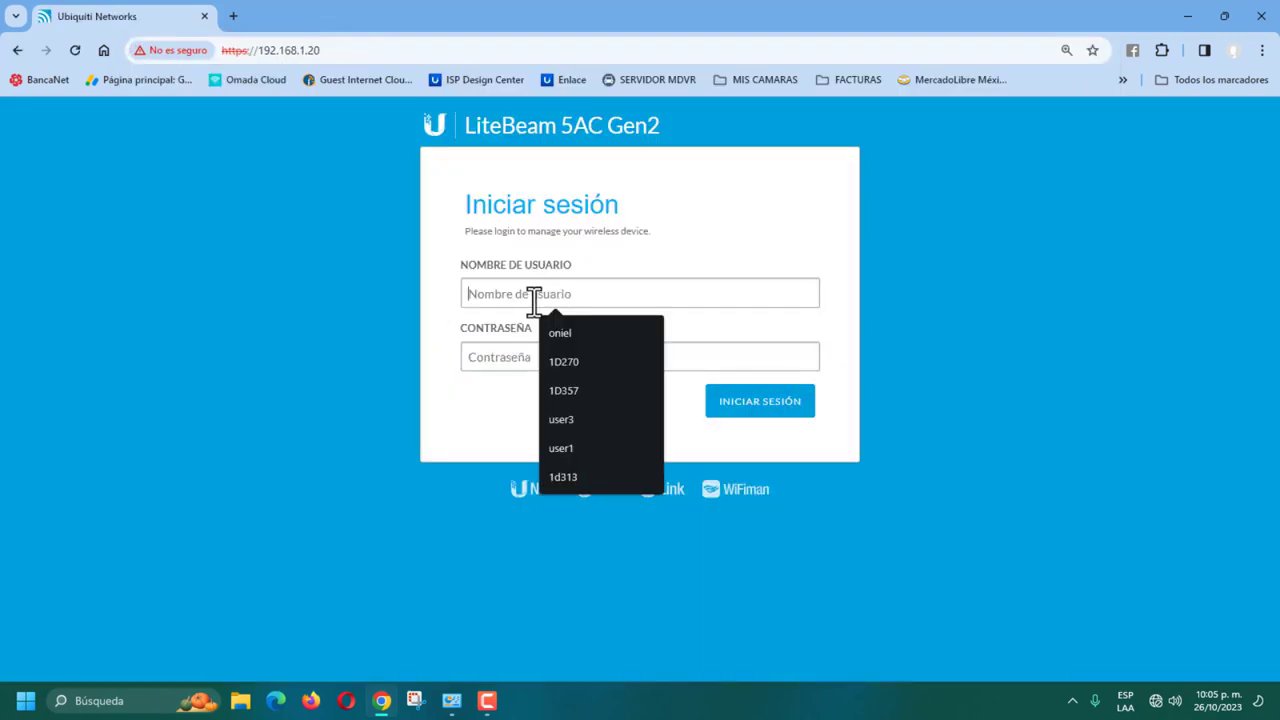
text(oniel)
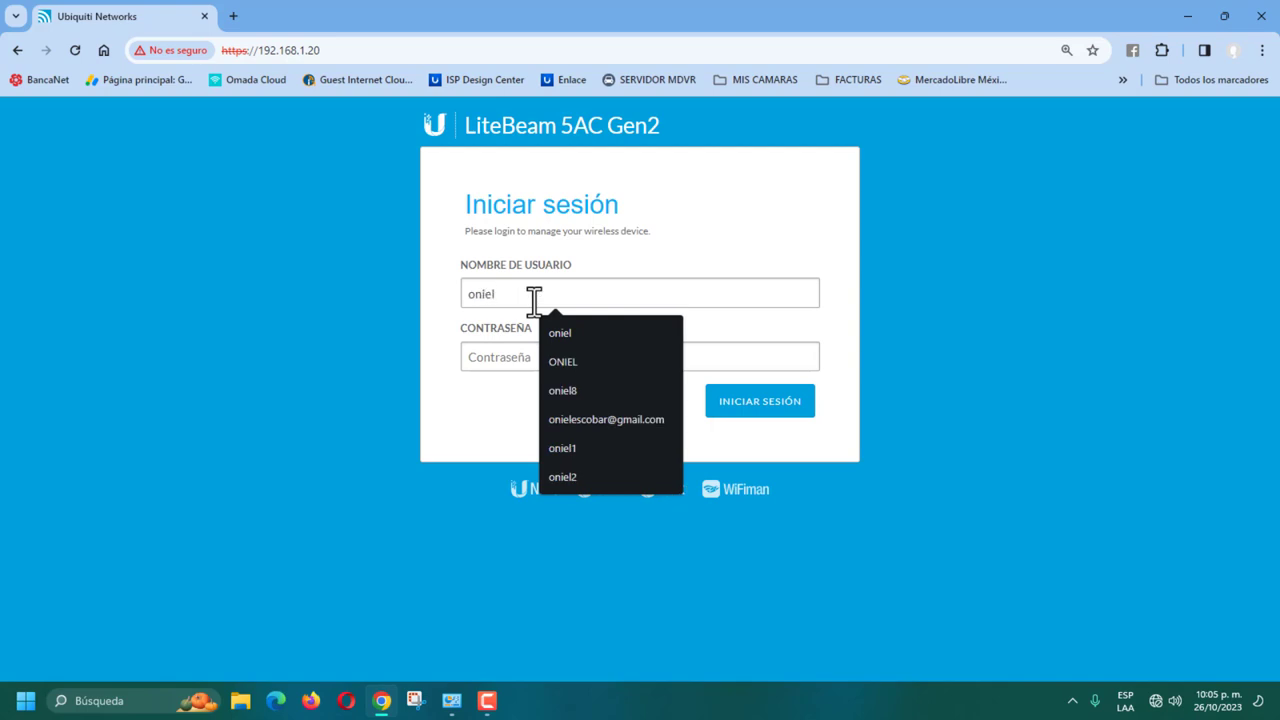
key(Tab)
text(••)
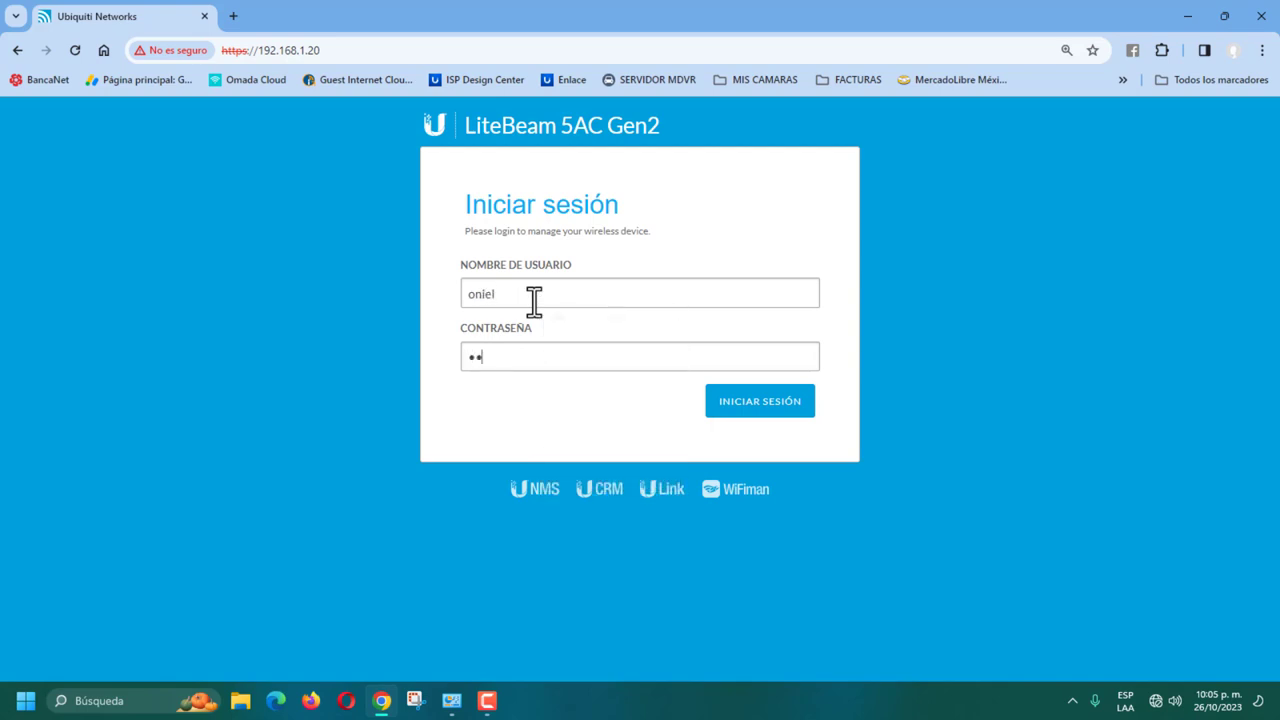
text(•••••••)
key(Return)
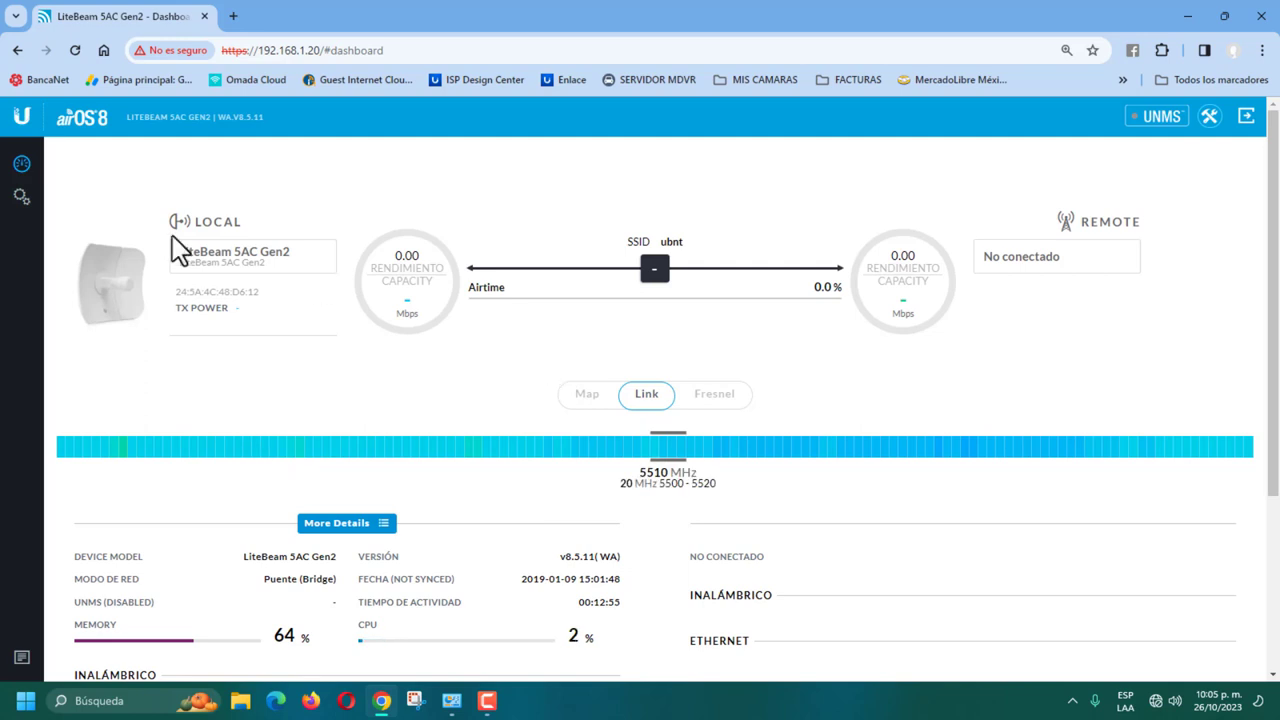
click(22, 197)
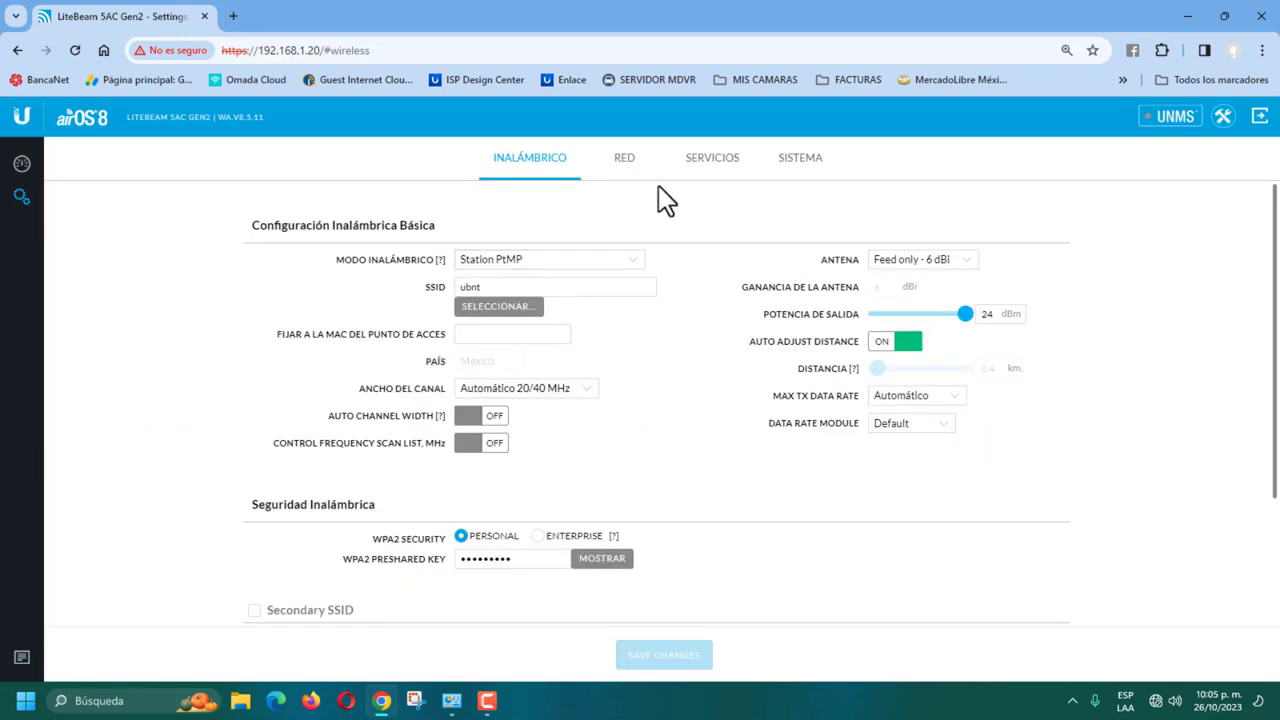
click(631, 167)
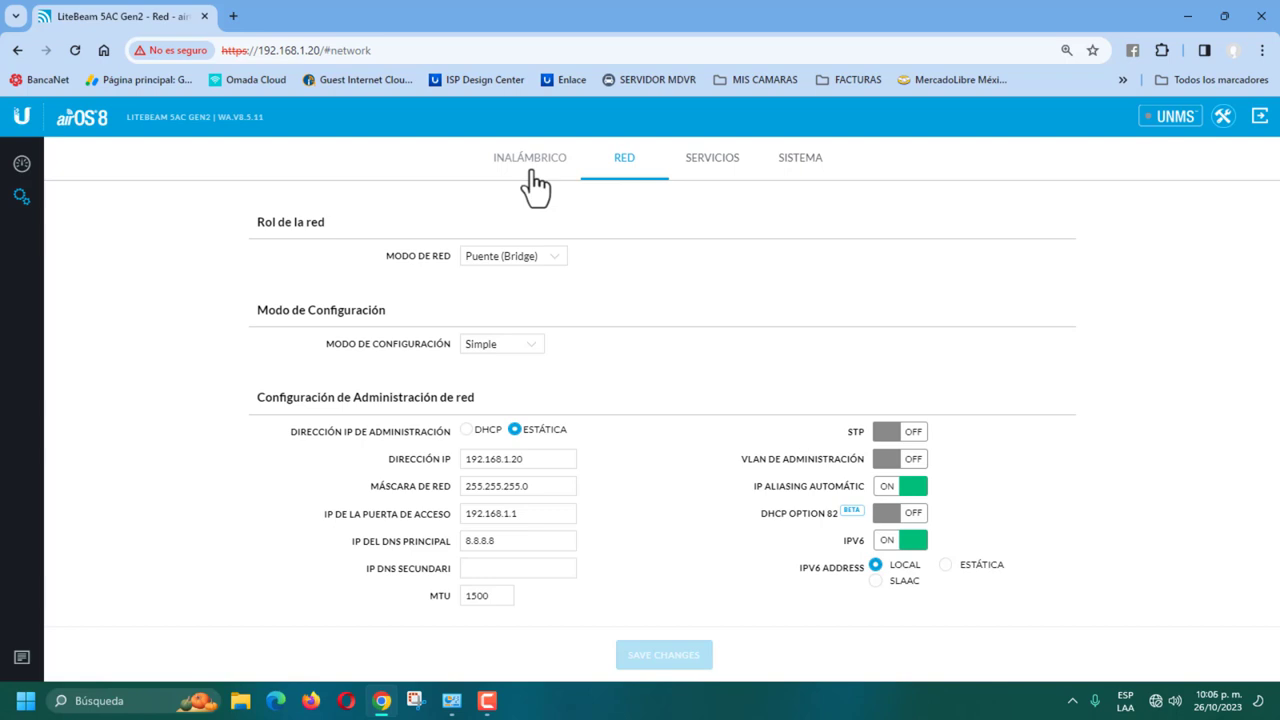
click(22, 163)
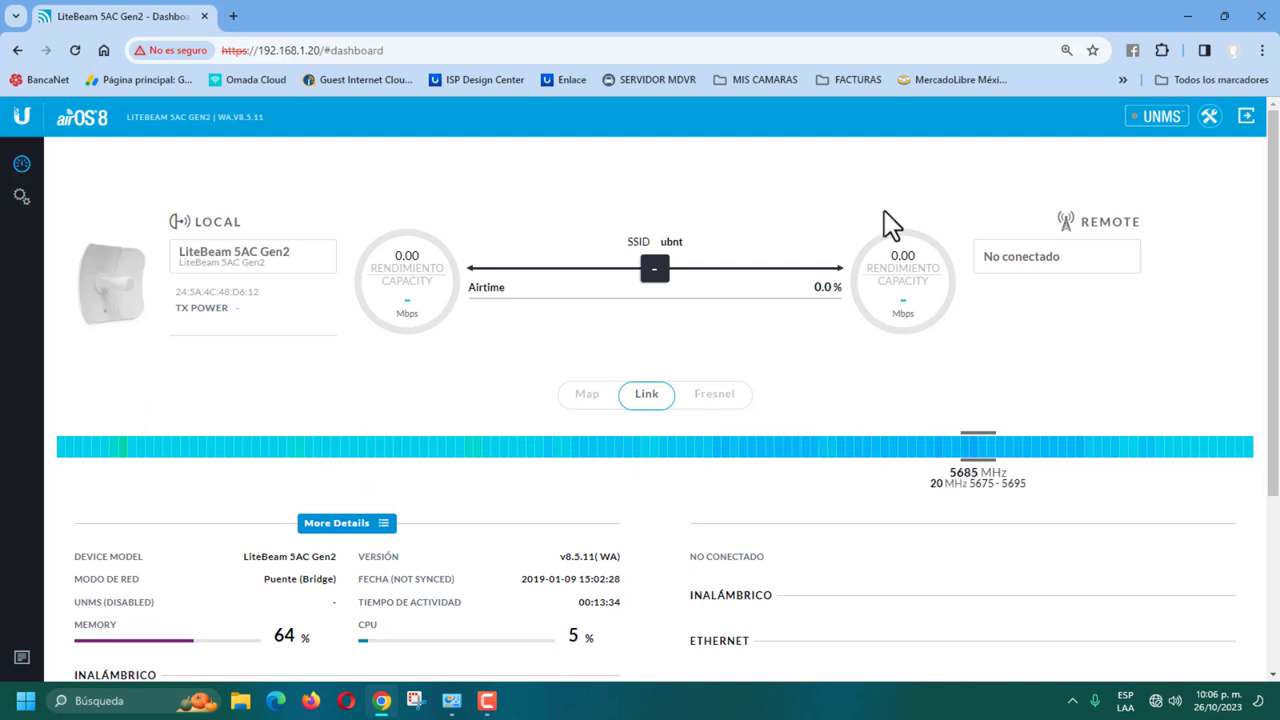
Step: Show the RED network settings with management IP 192.168.1.20, then bring up Windows search
click(21, 198)
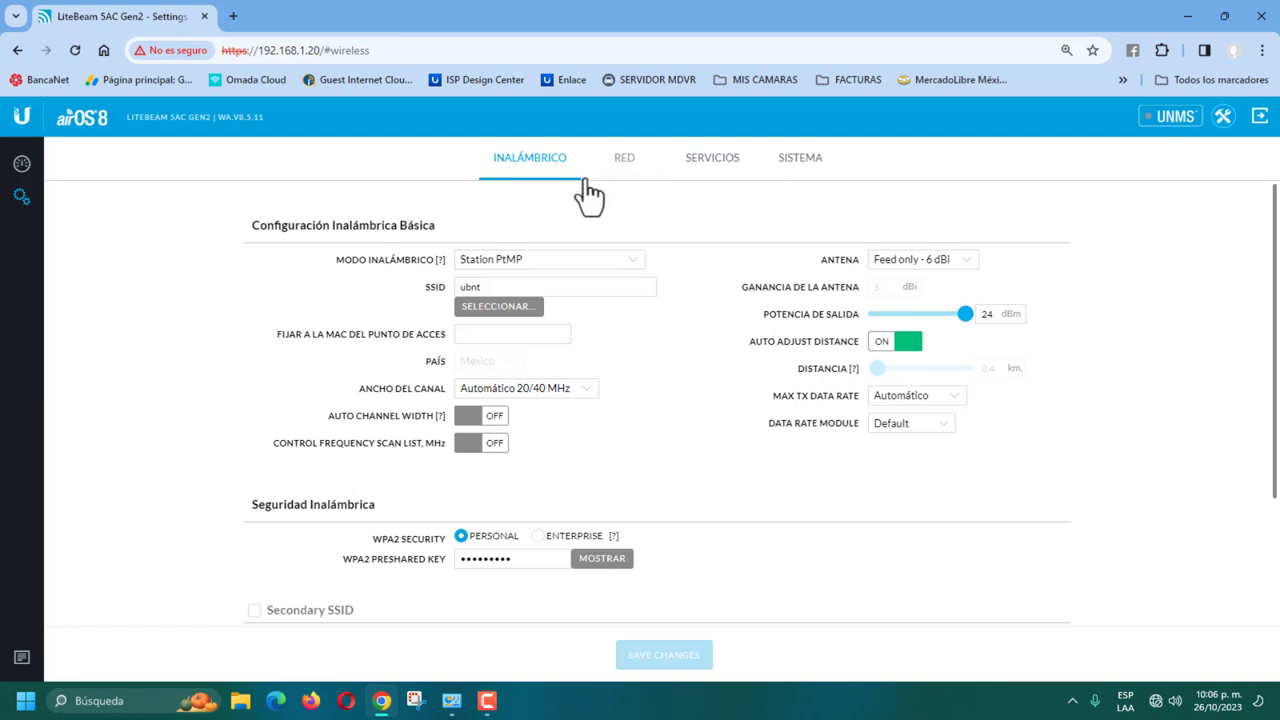
click(625, 172)
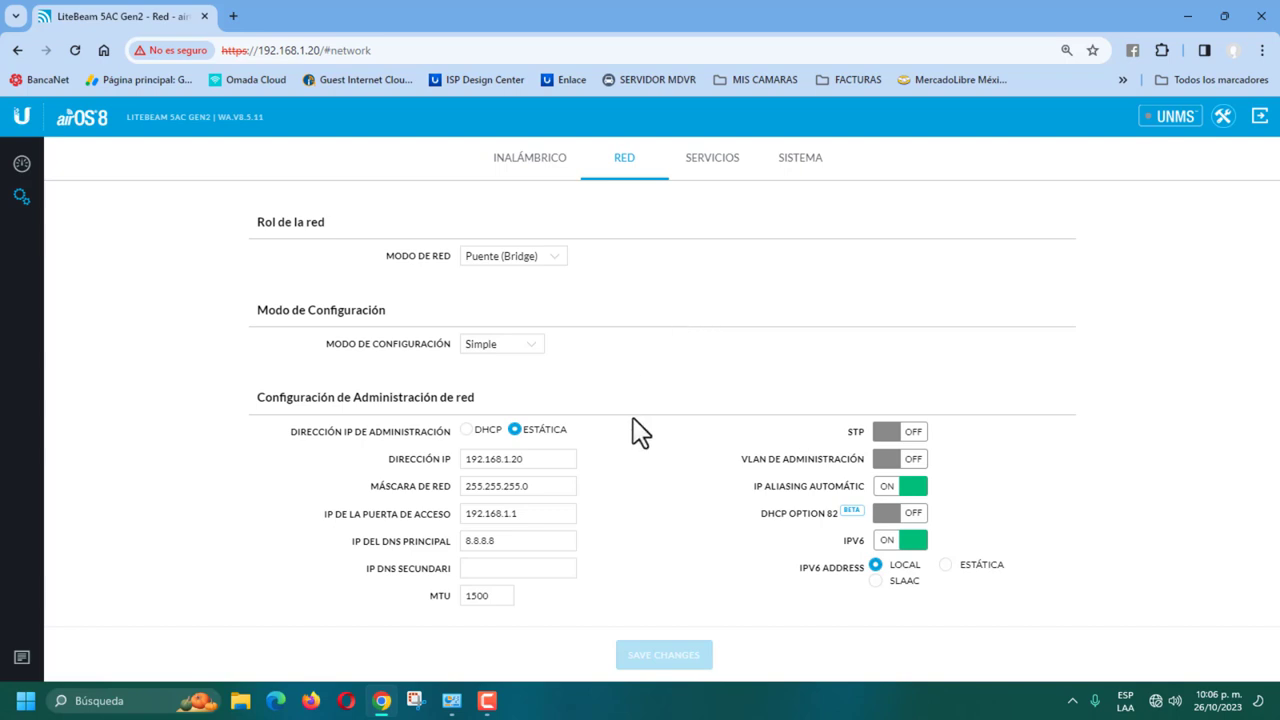
click(527, 456)
click(110, 700)
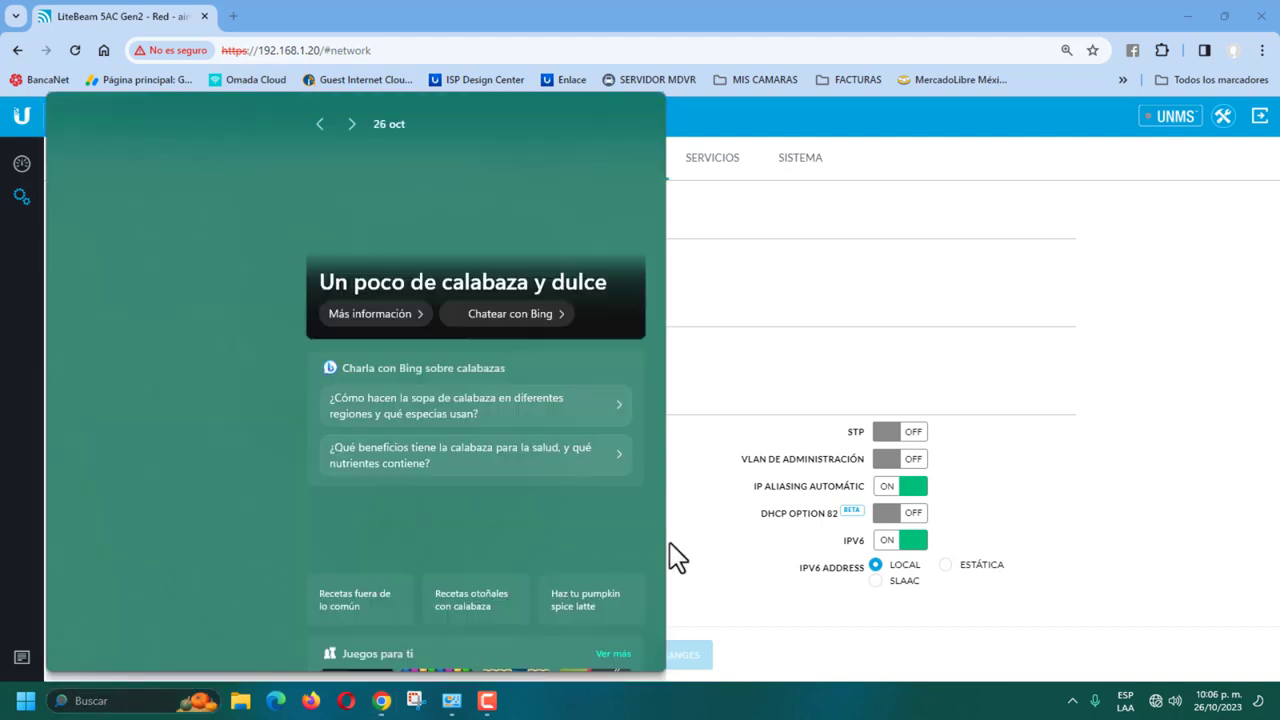
click(1132, 545)
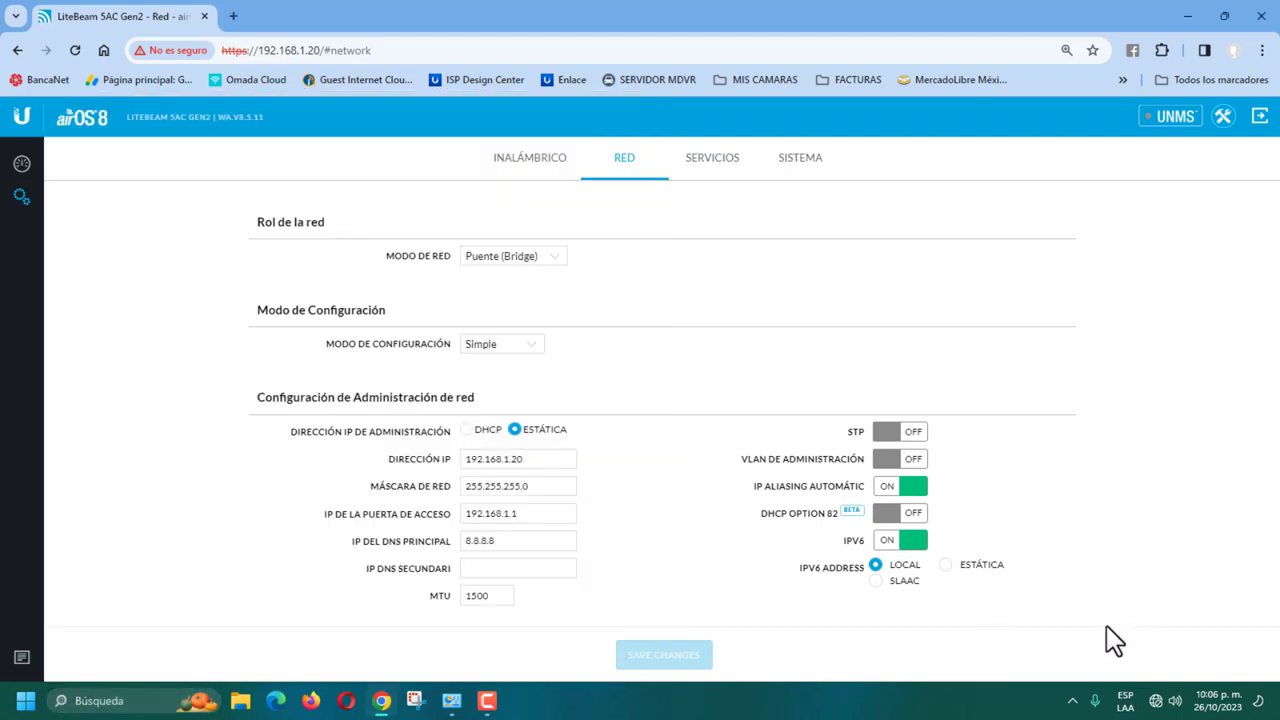
click(110, 700)
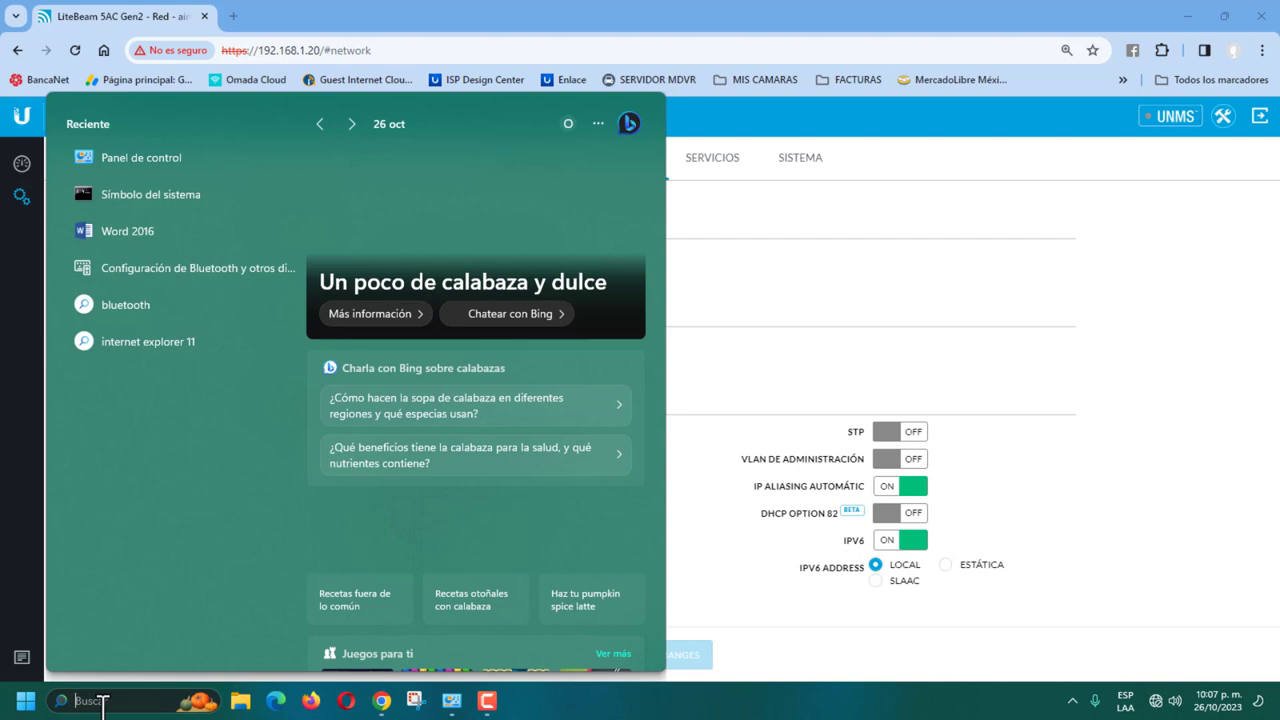
Step: Run ipconfig in Command Prompt to check the PC's Ethernet address 192.168.1.10
text(cmd)
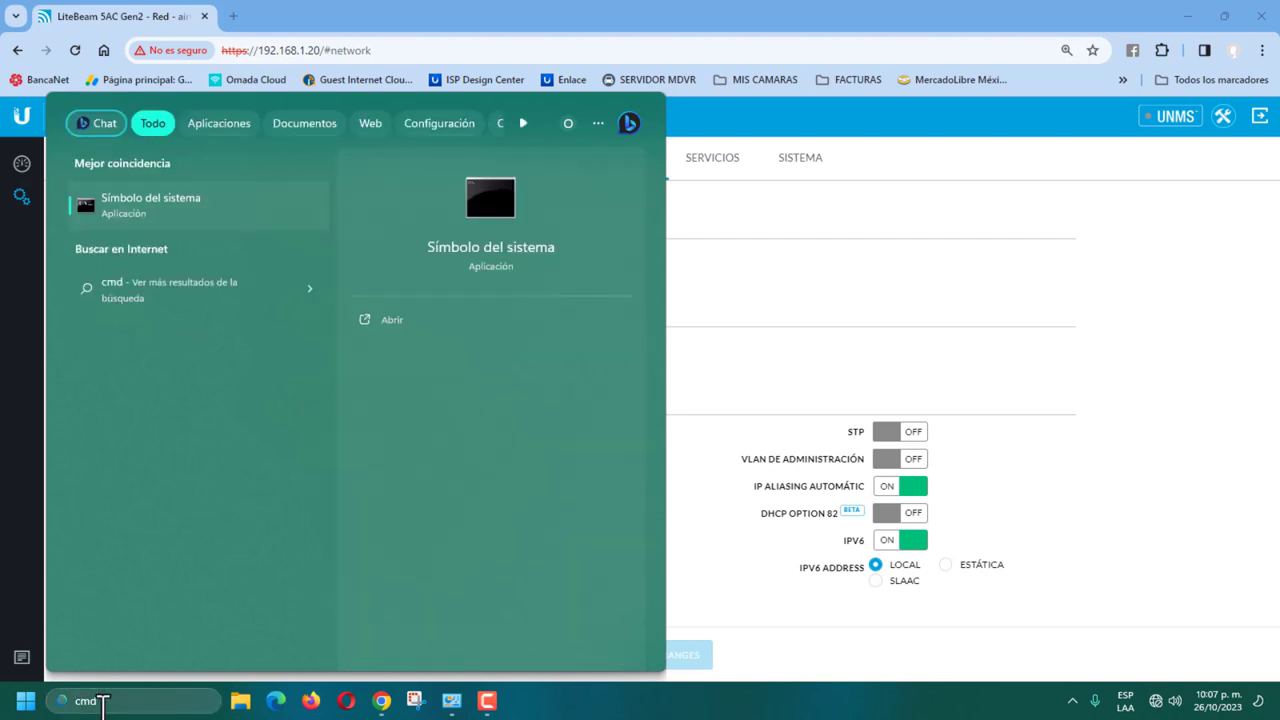
key(Escape)
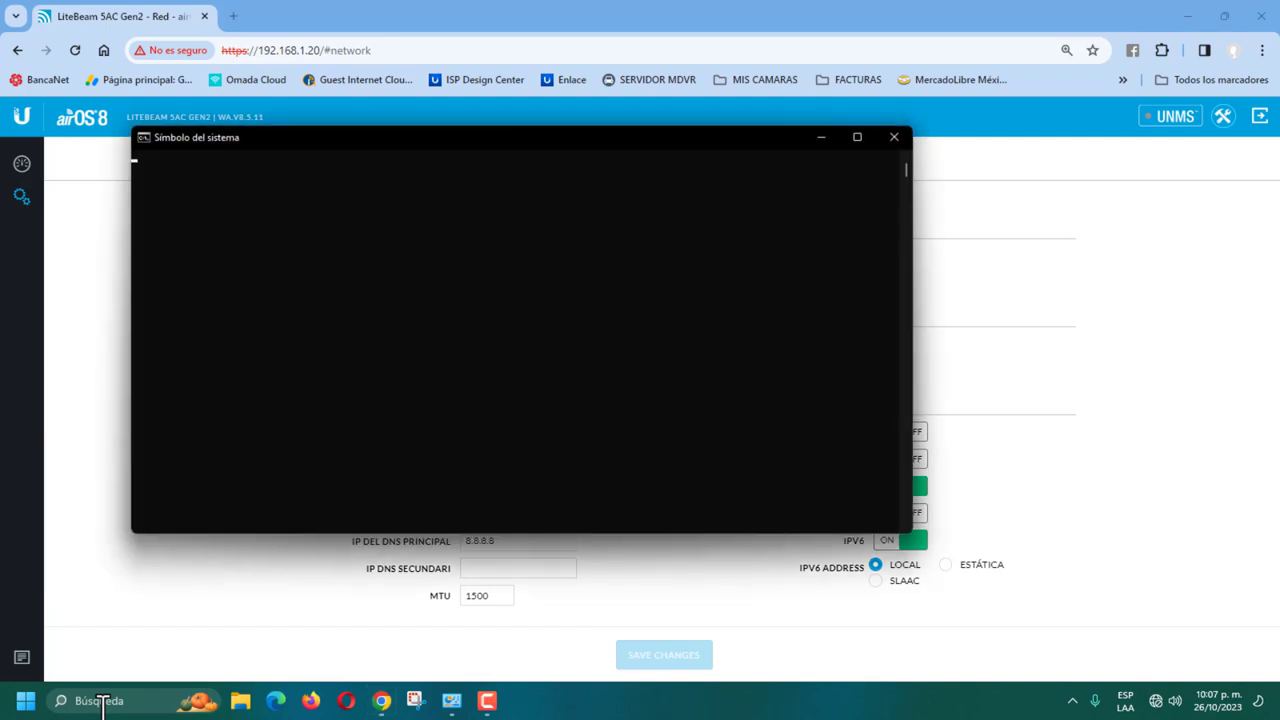
text(ipco)
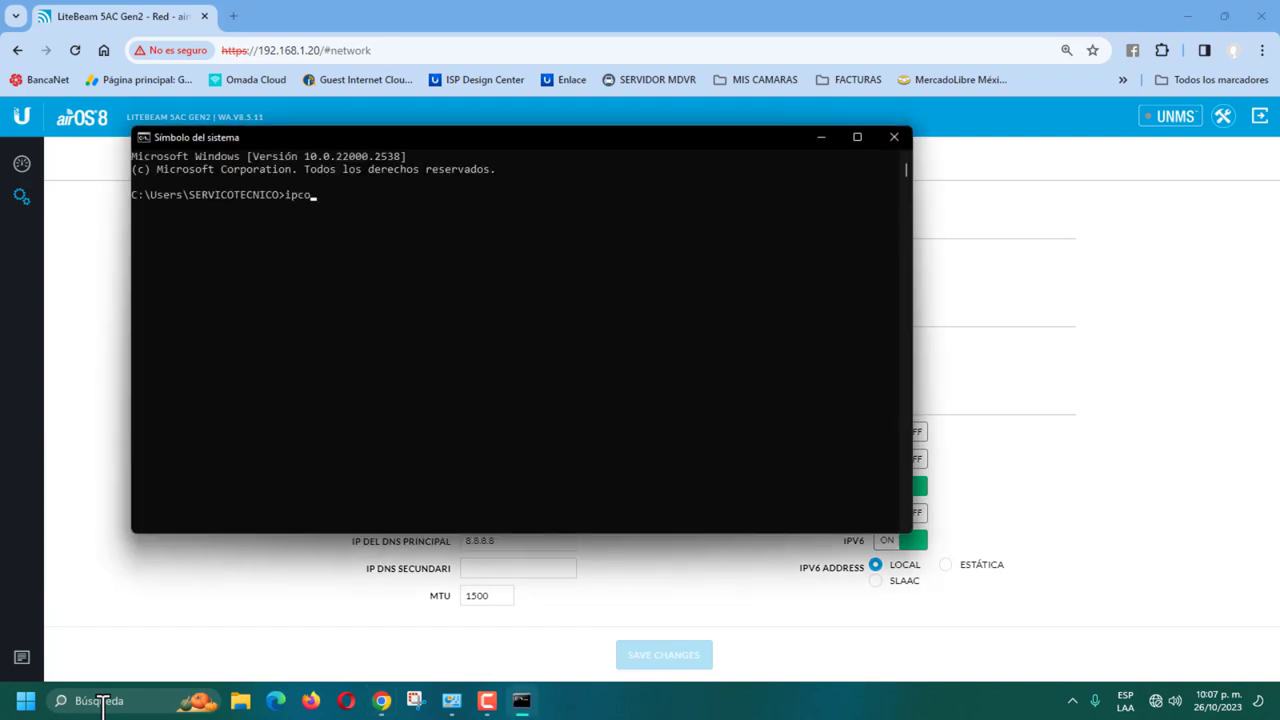
text(nfig)
key(Return)
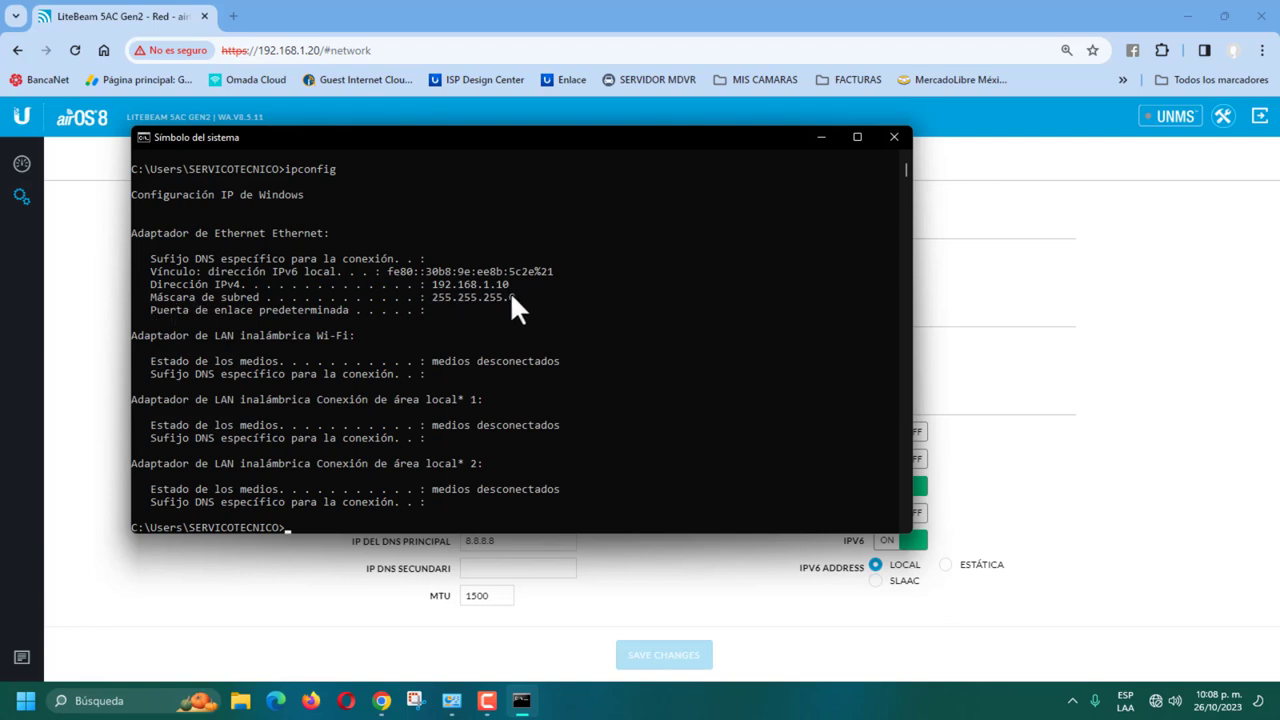
click(485, 284)
Step: Close Command Prompt and change the antenna's management IP to 192.168.1.201
click(894, 137)
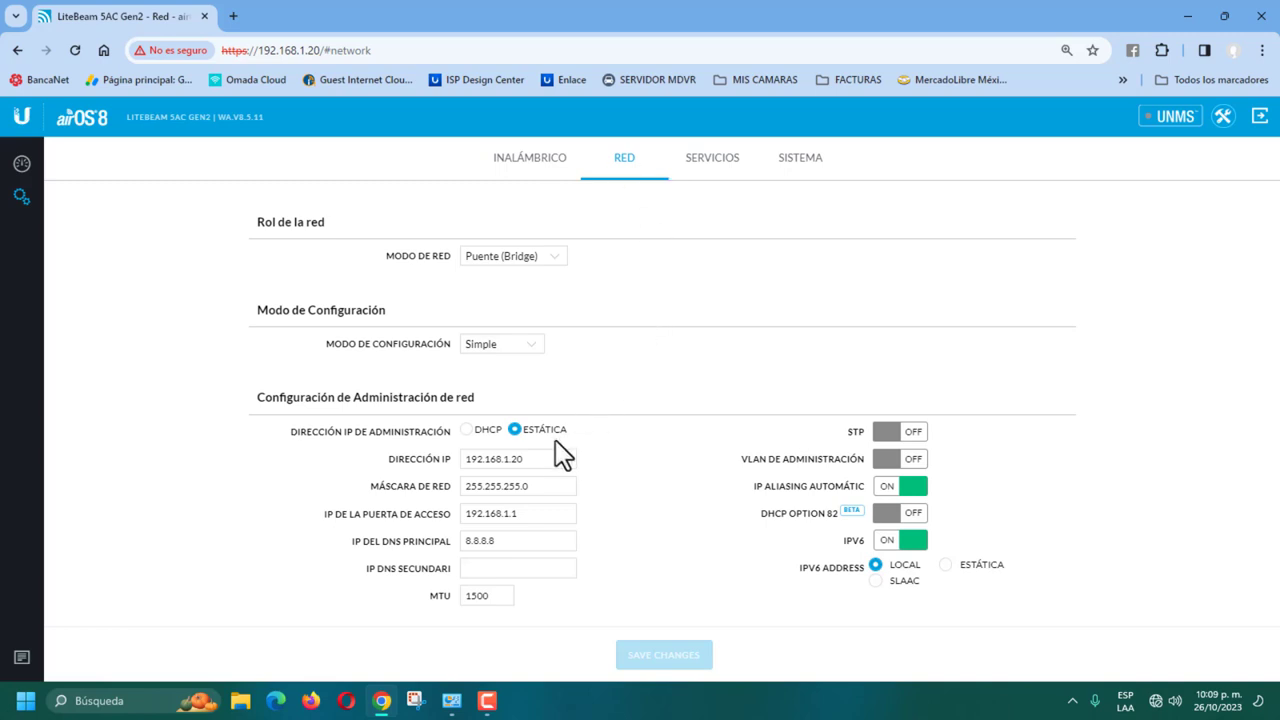
click(534, 458)
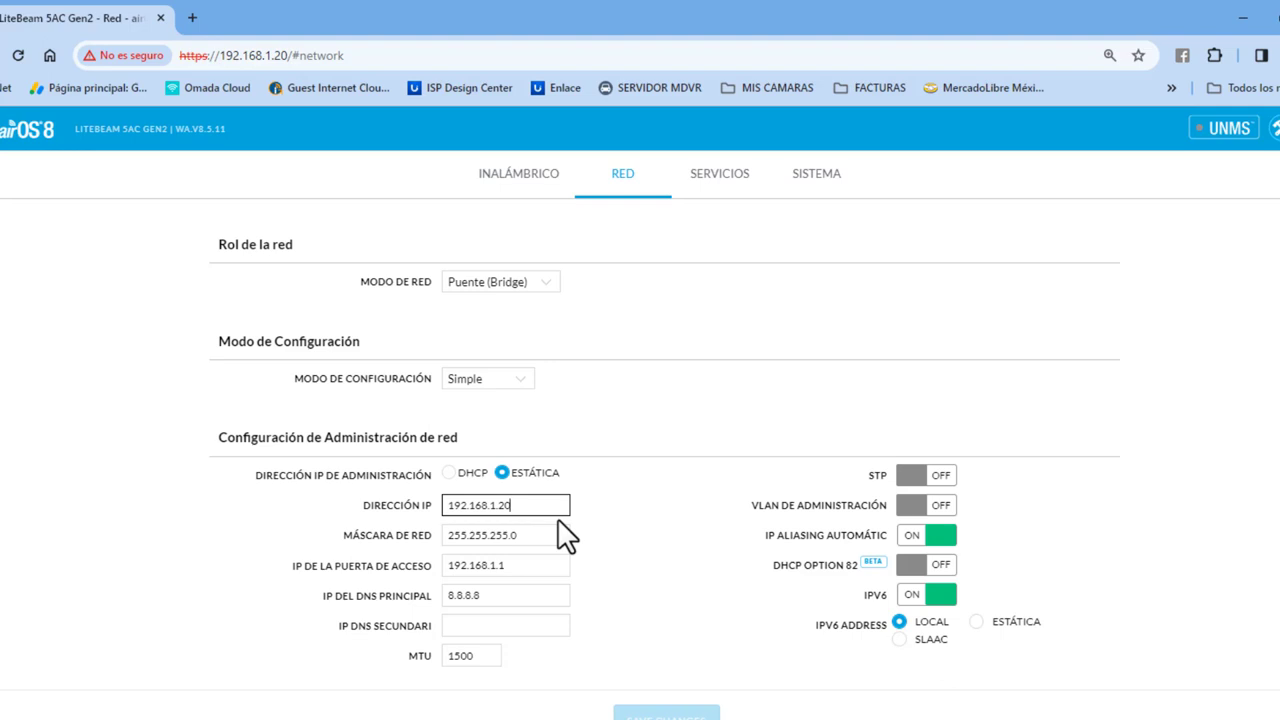
text(1)
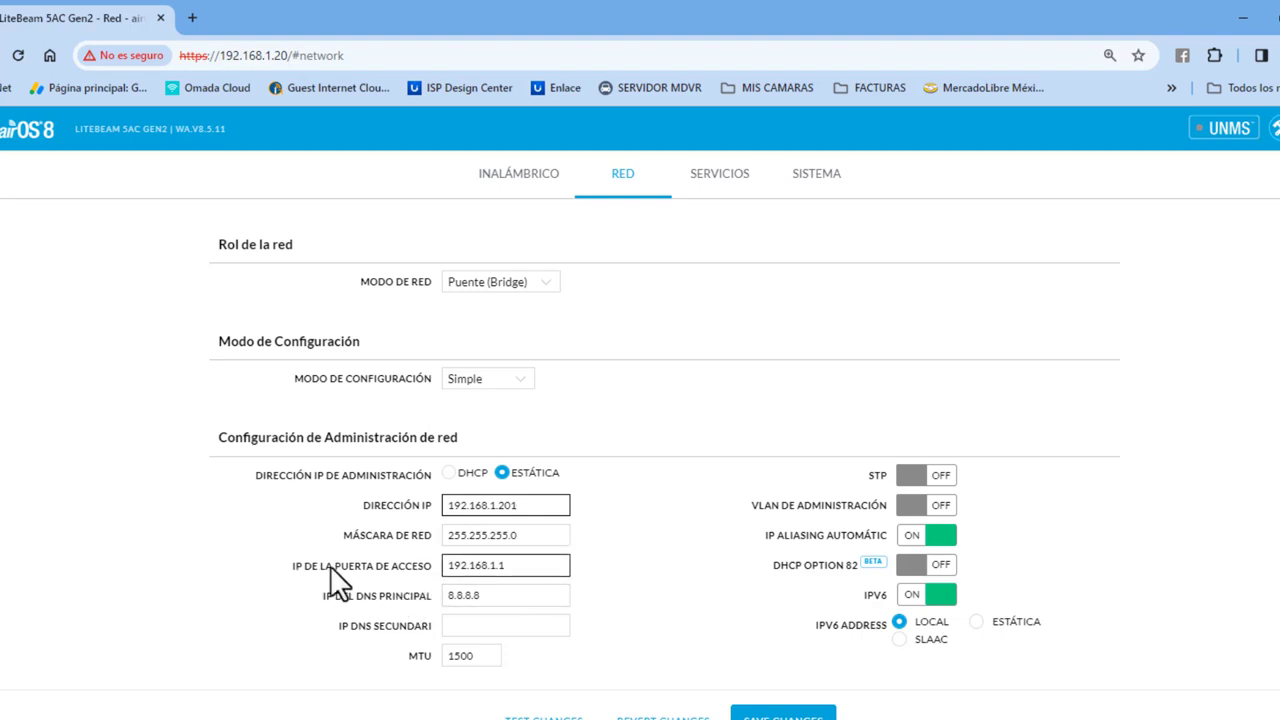
Step: Set gateway 192.168.1.254 and secondary DNS 8.8.4.4, and turn IPv6 off
click(531, 566)
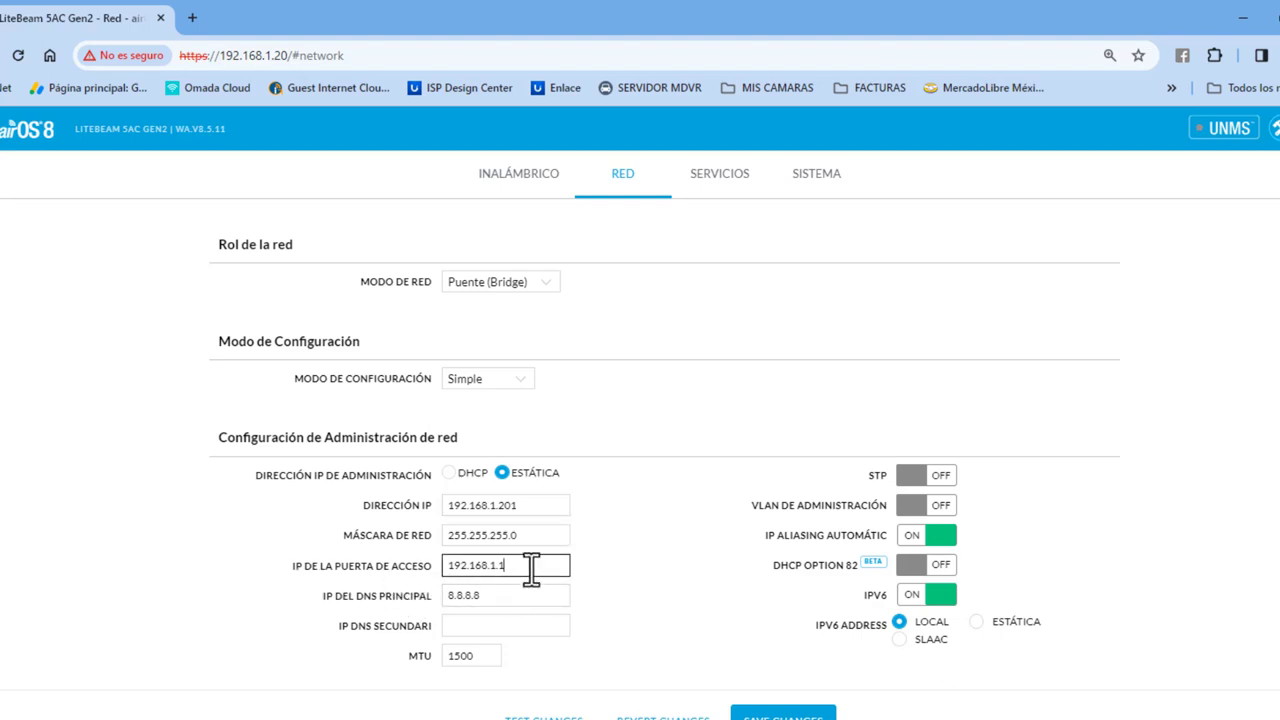
key(BackSpace)
text(254)
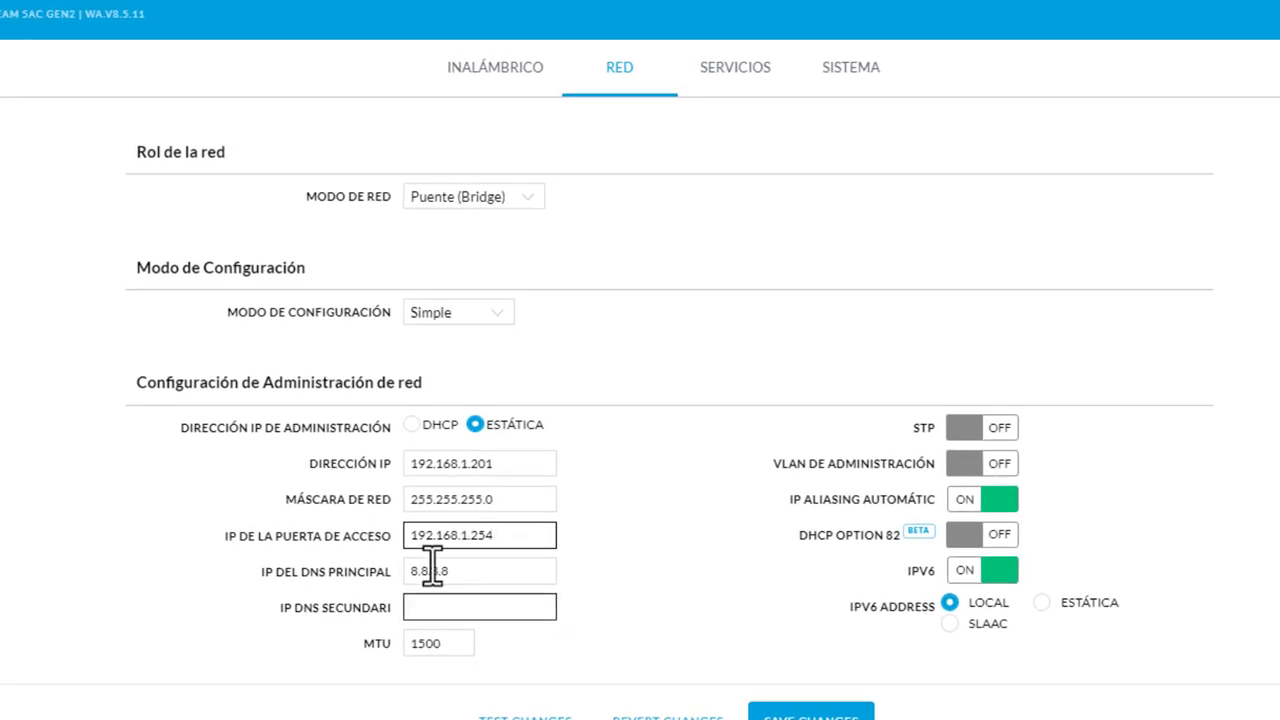
click(476, 607)
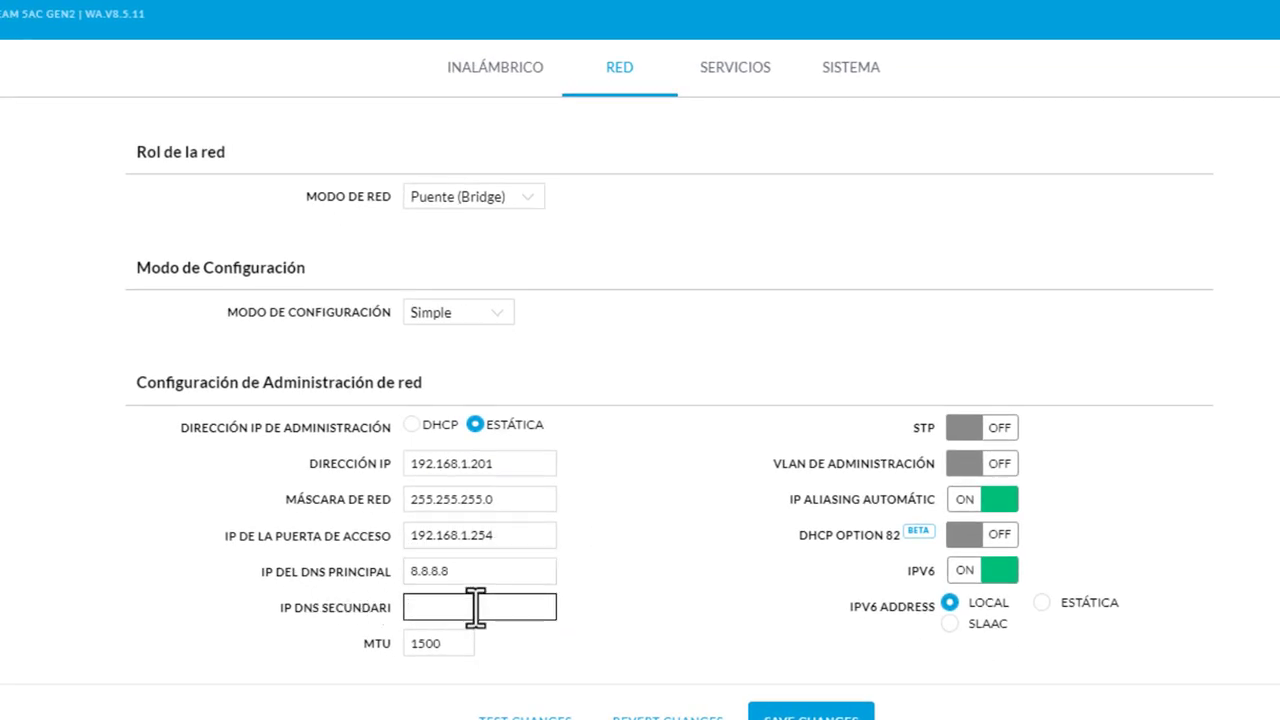
text(8.8.4.4)
click(985, 575)
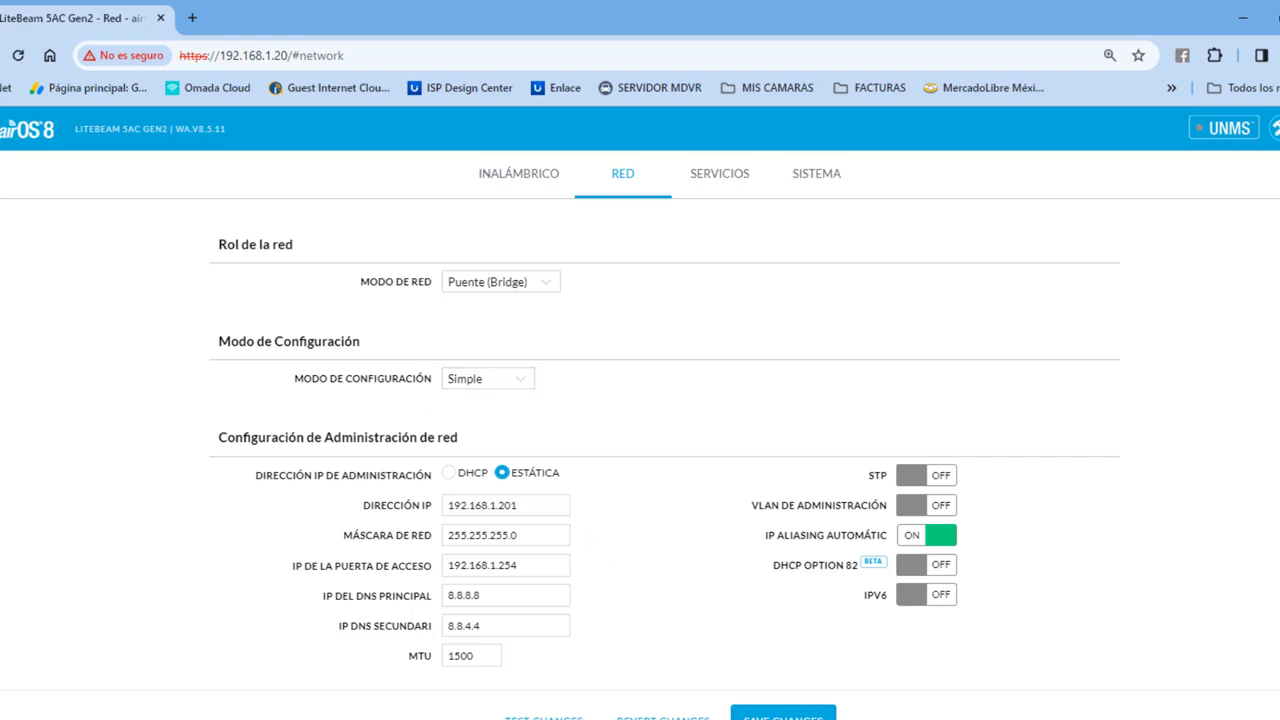
Step: Save and apply the new network settings on the antenna
click(783, 716)
click(1242, 18)
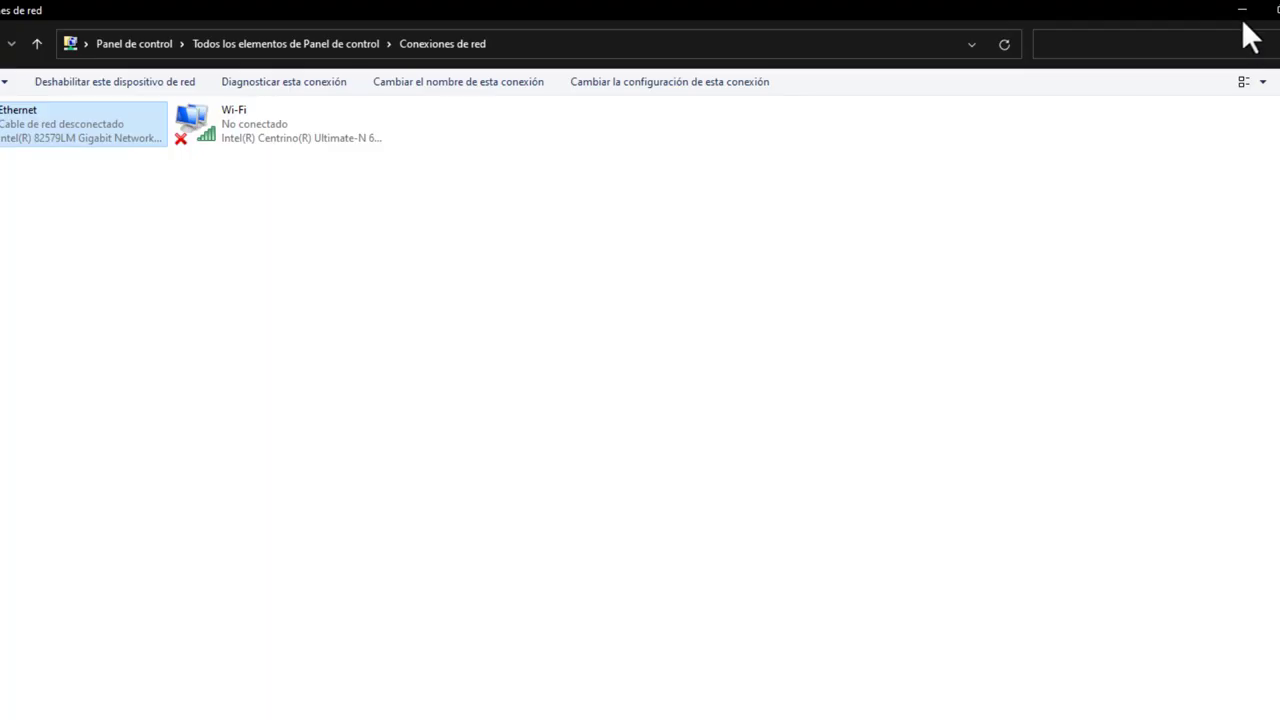
click(1242, 10)
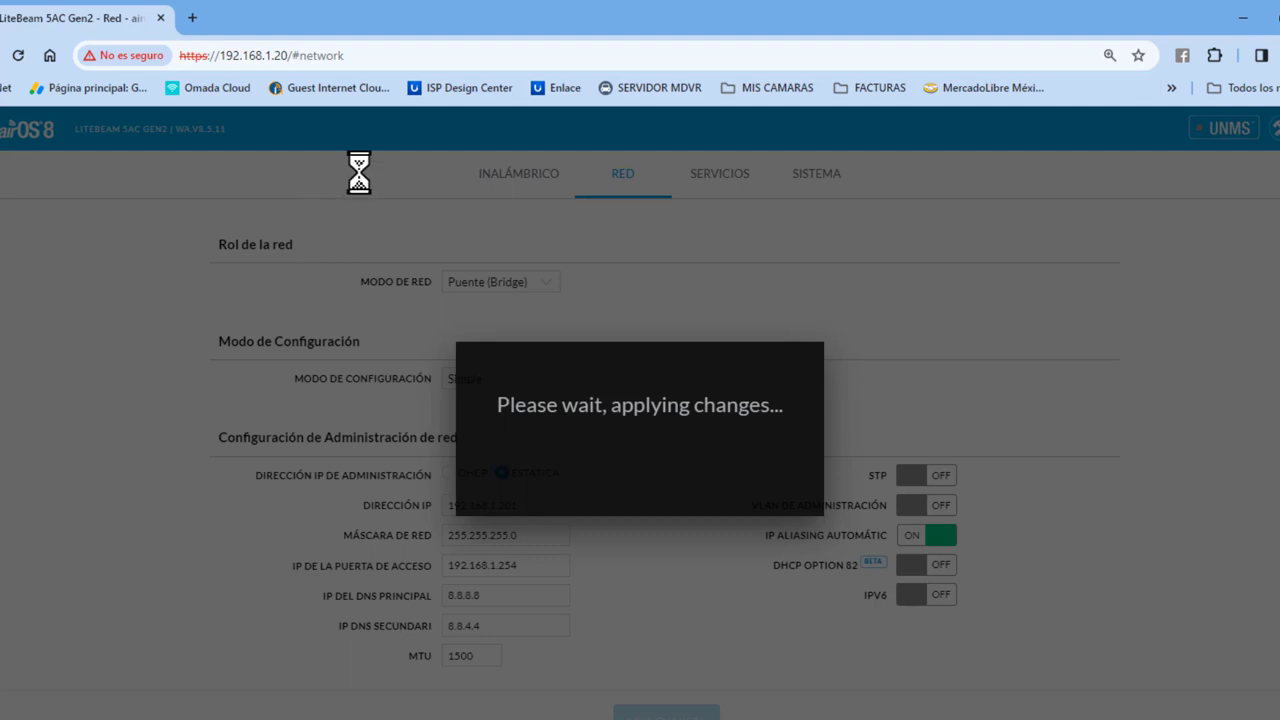
Step: Point the browser address to the antenna's new IP 192.168.1.201
click(292, 56)
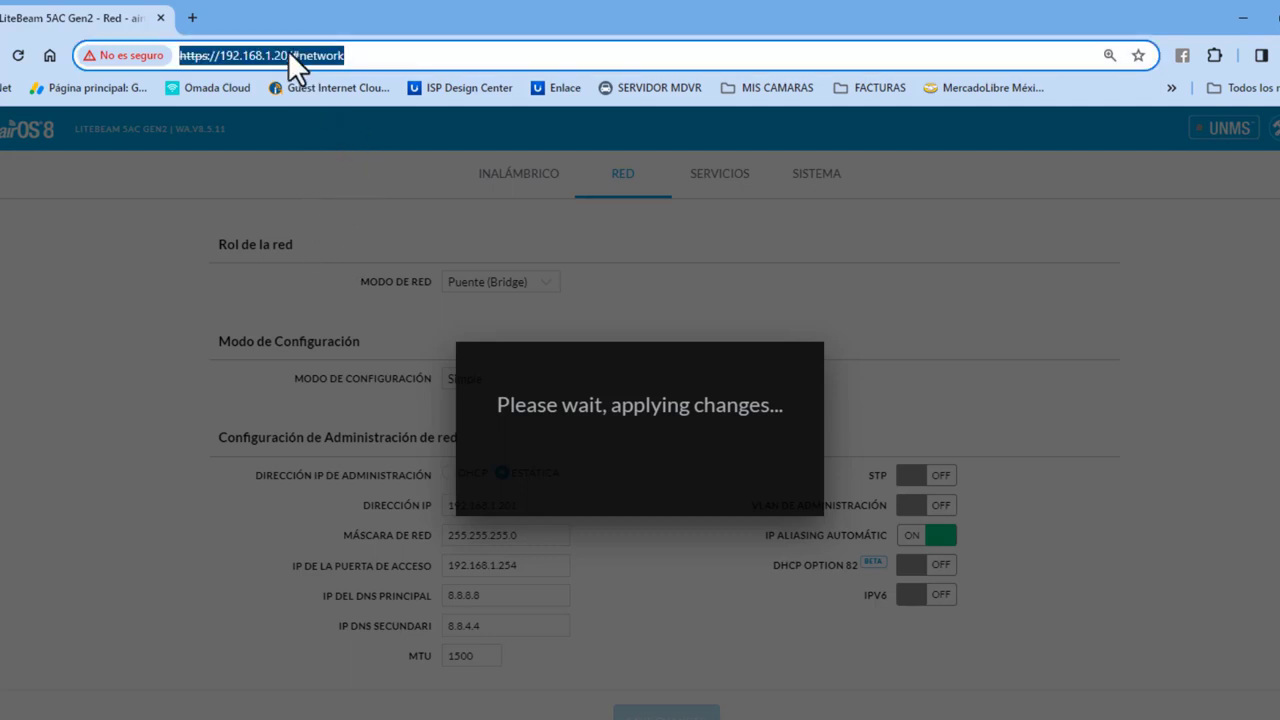
click(370, 55)
key(BackSpace)
key(BackSpace)
key(BackSpace)
key(BackSpace)
key(BackSpace)
key(BackSpace)
key(BackSpace)
key(BackSpace)
key(BackSpace)
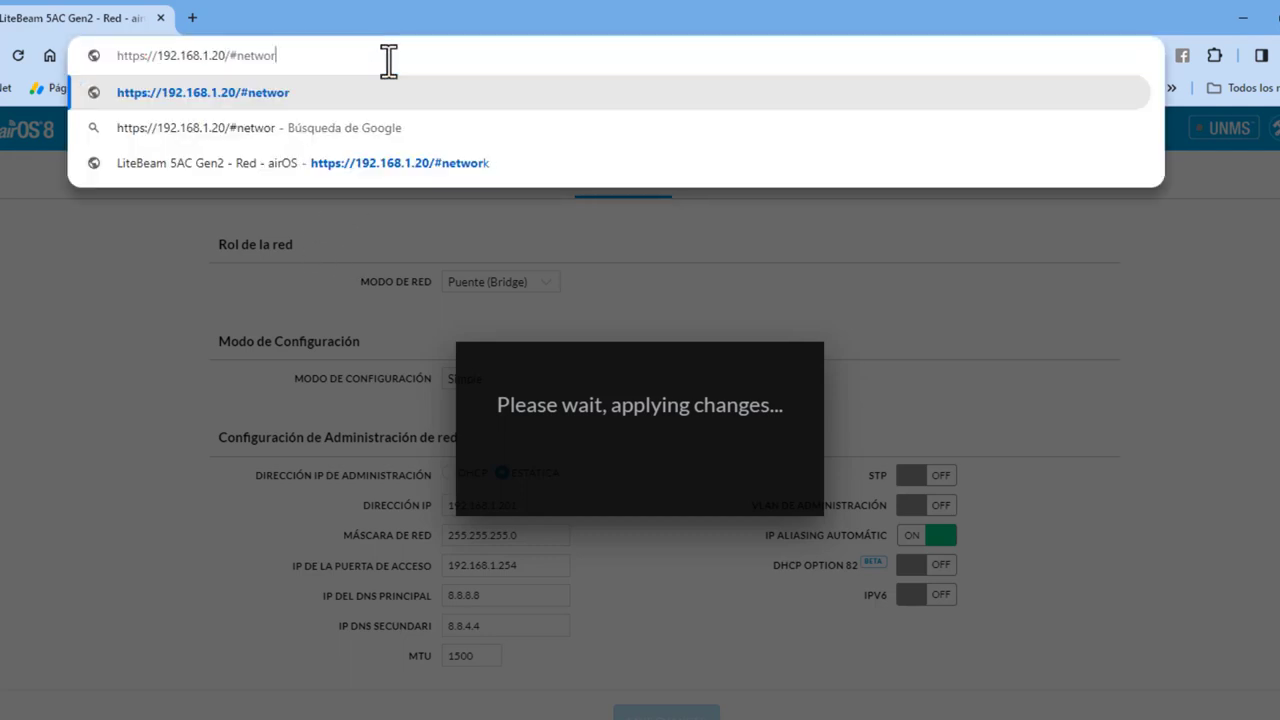
key(BackSpace)
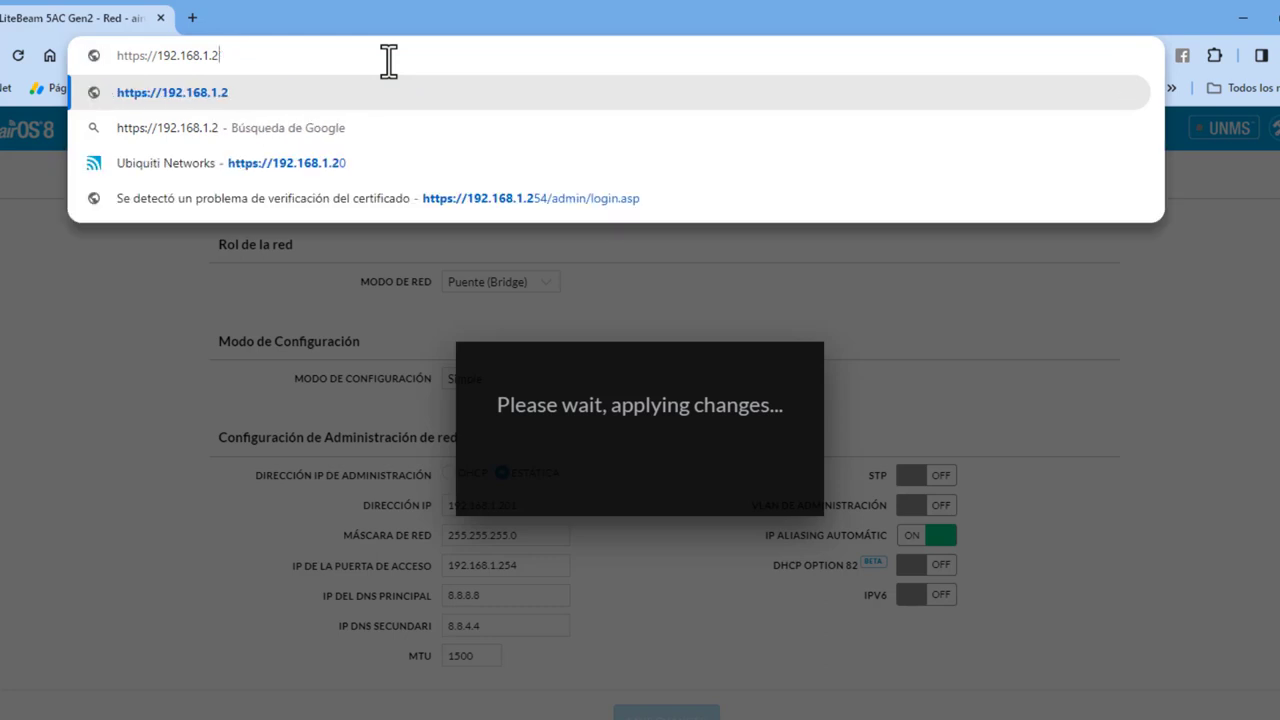
text(01)
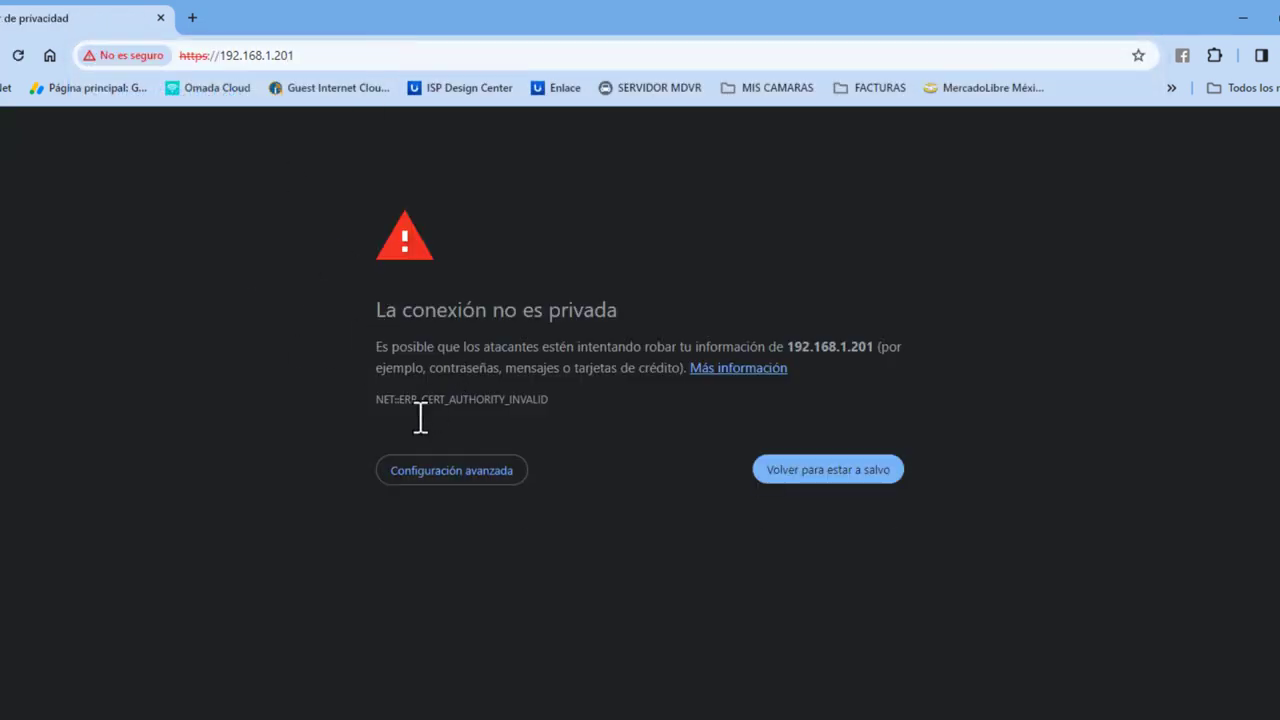
Step: Bypass the certificate warning to reach the unsecured page at 192.168.1.201
click(440, 472)
click(452, 605)
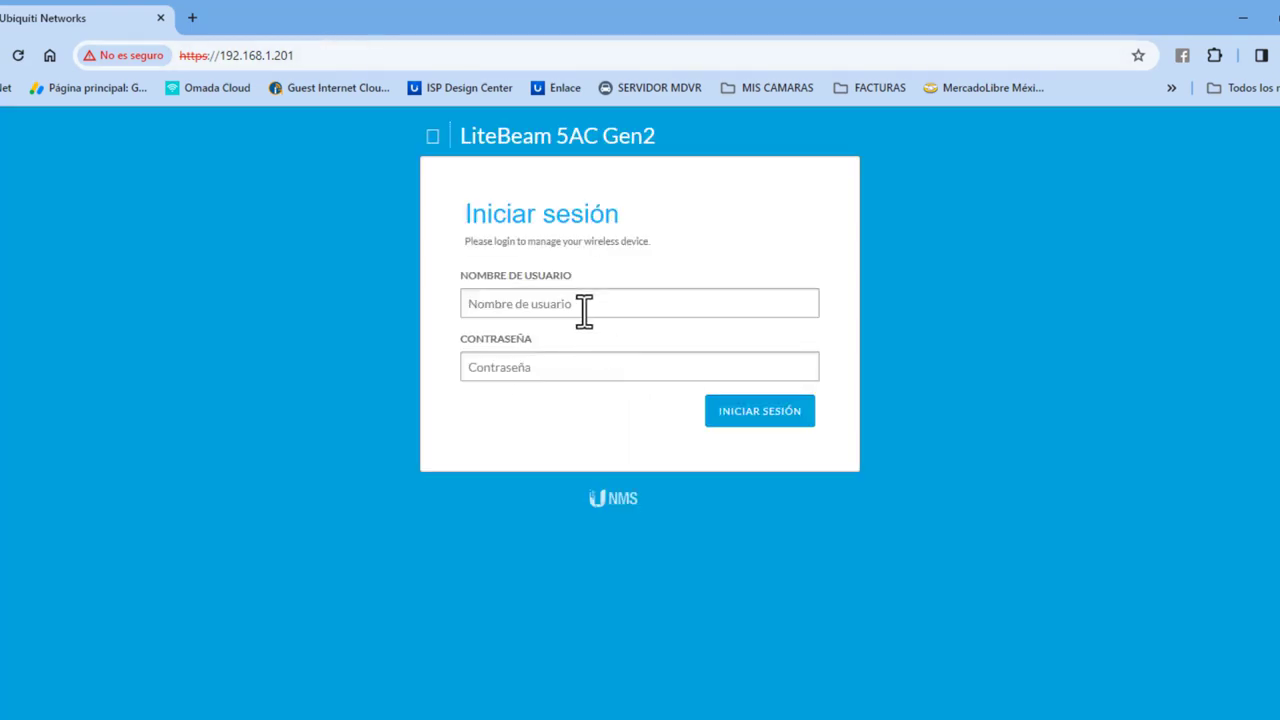
Step: Log in at 192.168.1.201 with the username and password and open Settings
click(555, 304)
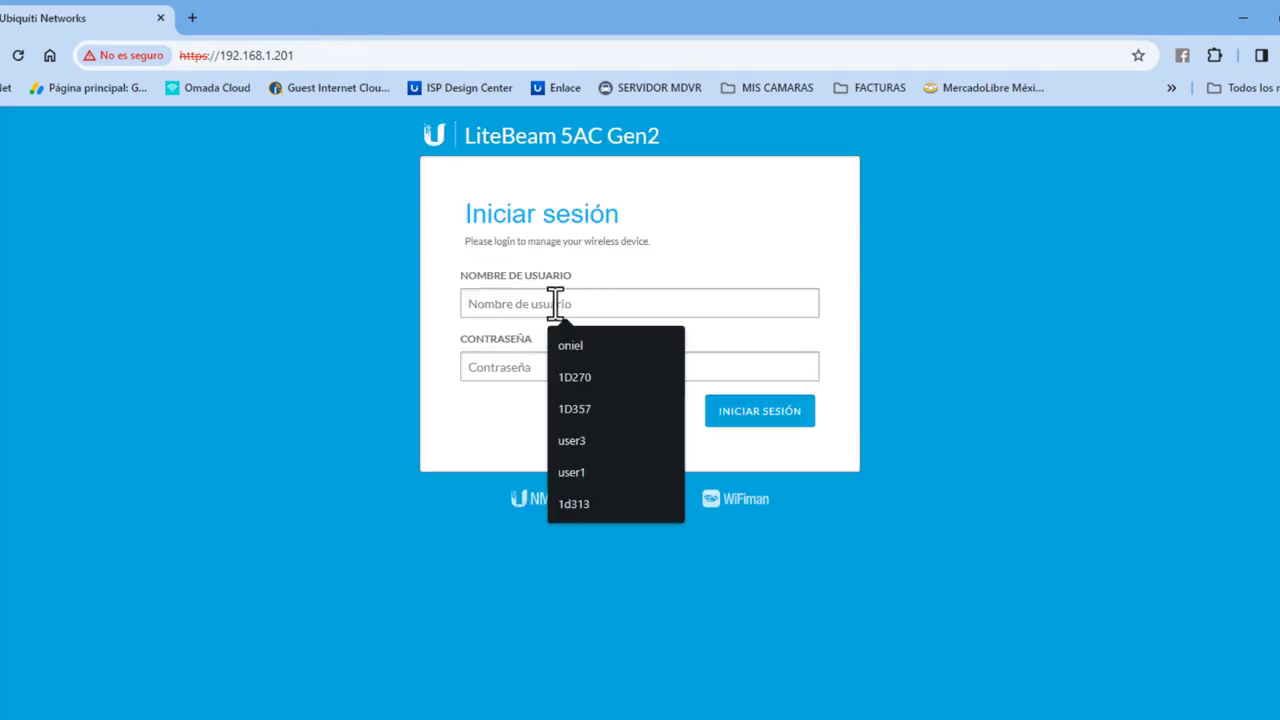
text(oniel)
key(Tab)
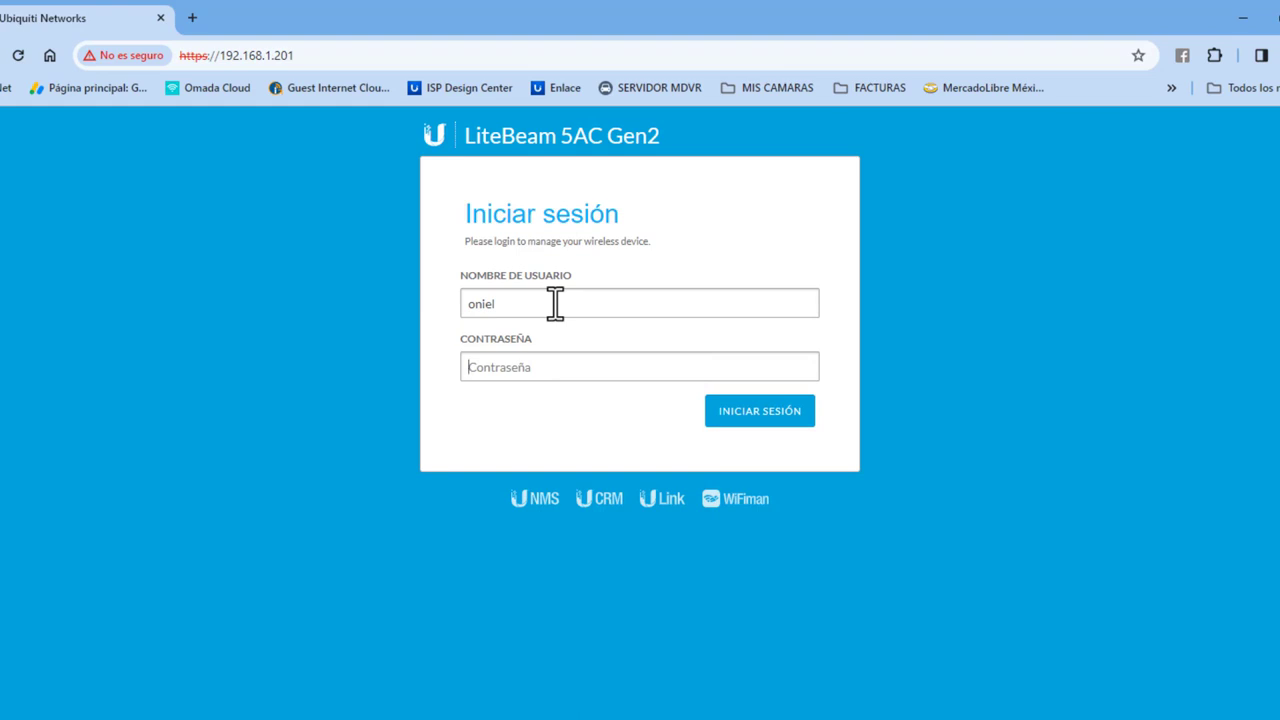
text(•••••••••)
key(Return)
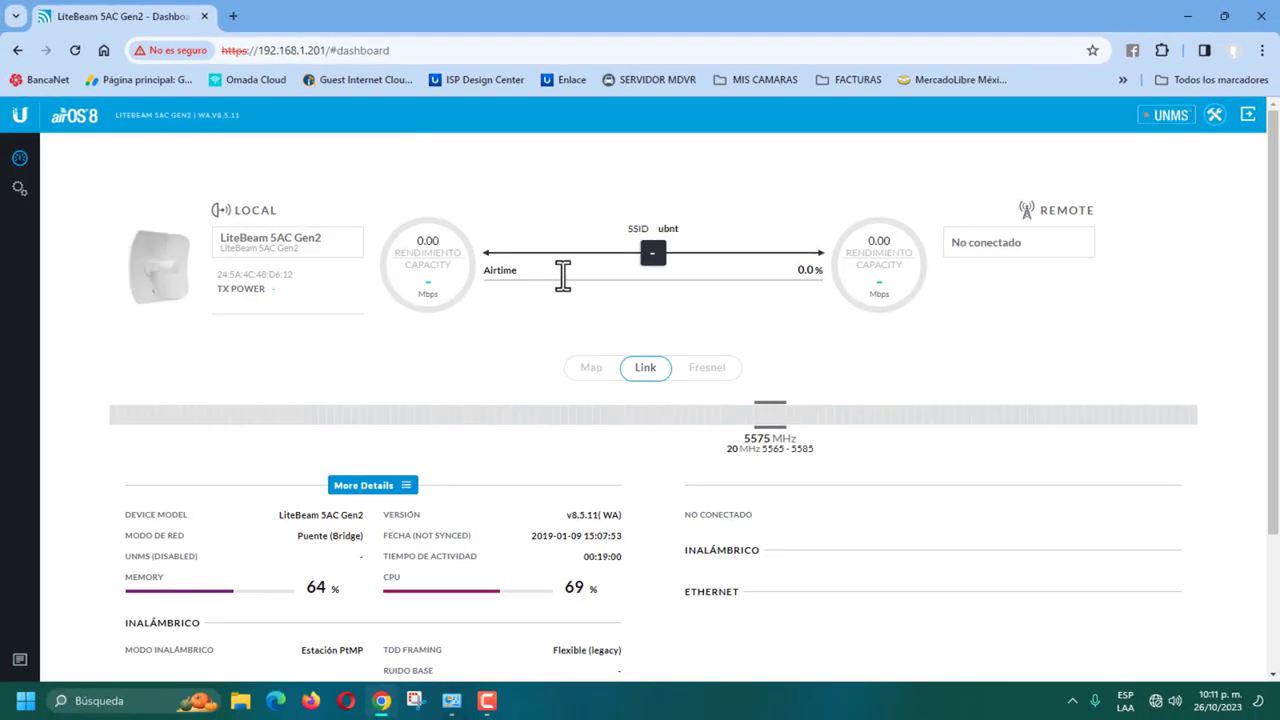
click(19, 190)
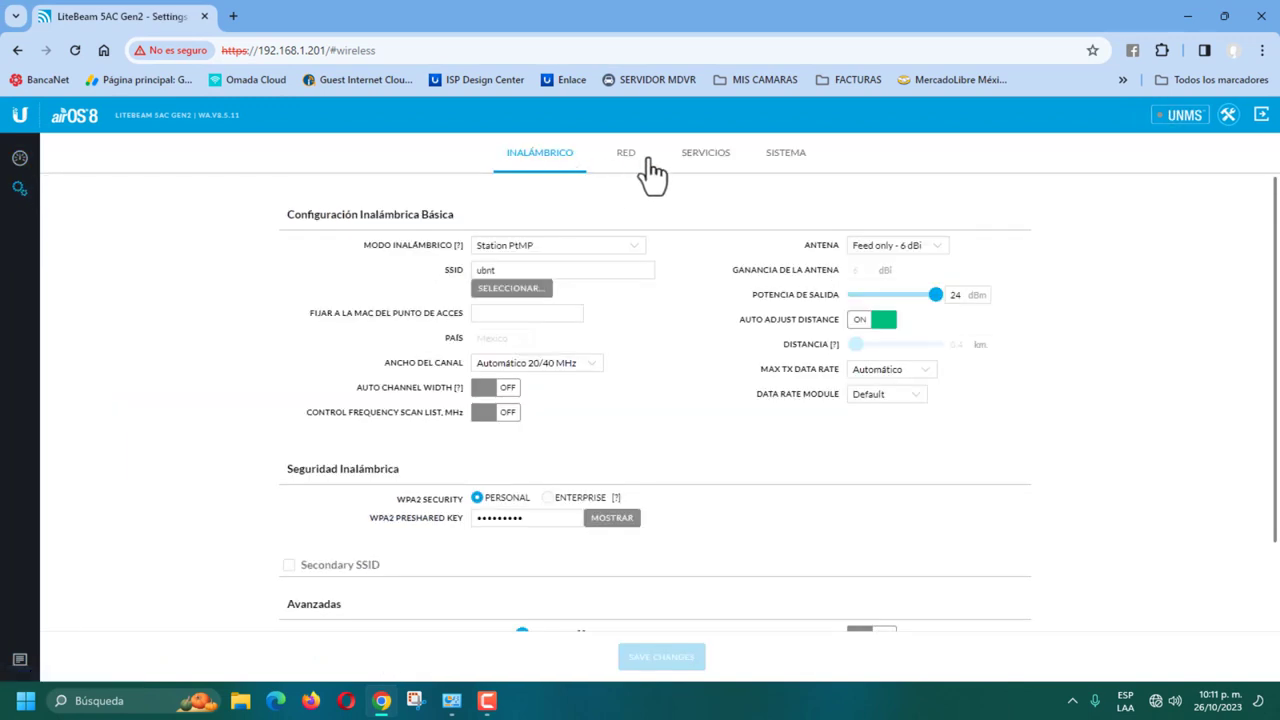
Step: Set wireless mode Access Point PtP, antenna 23 - 23 dBi and output power 1 dBm
click(646, 160)
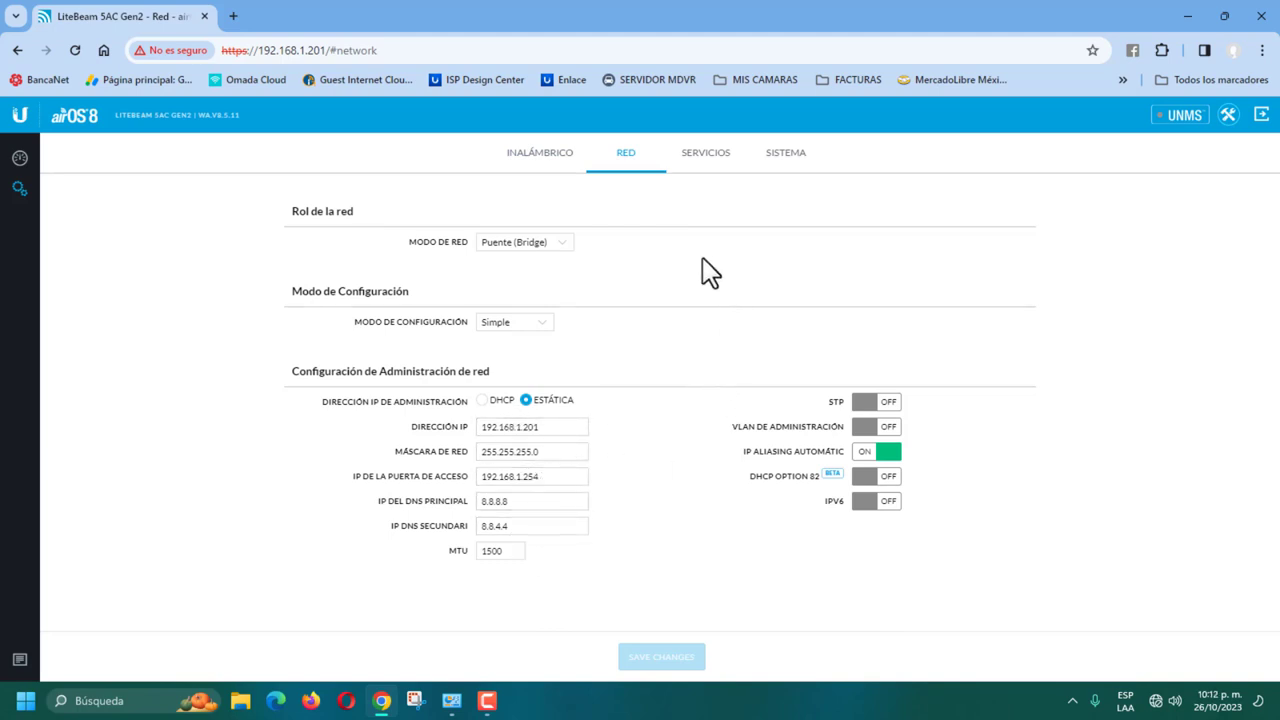
click(557, 158)
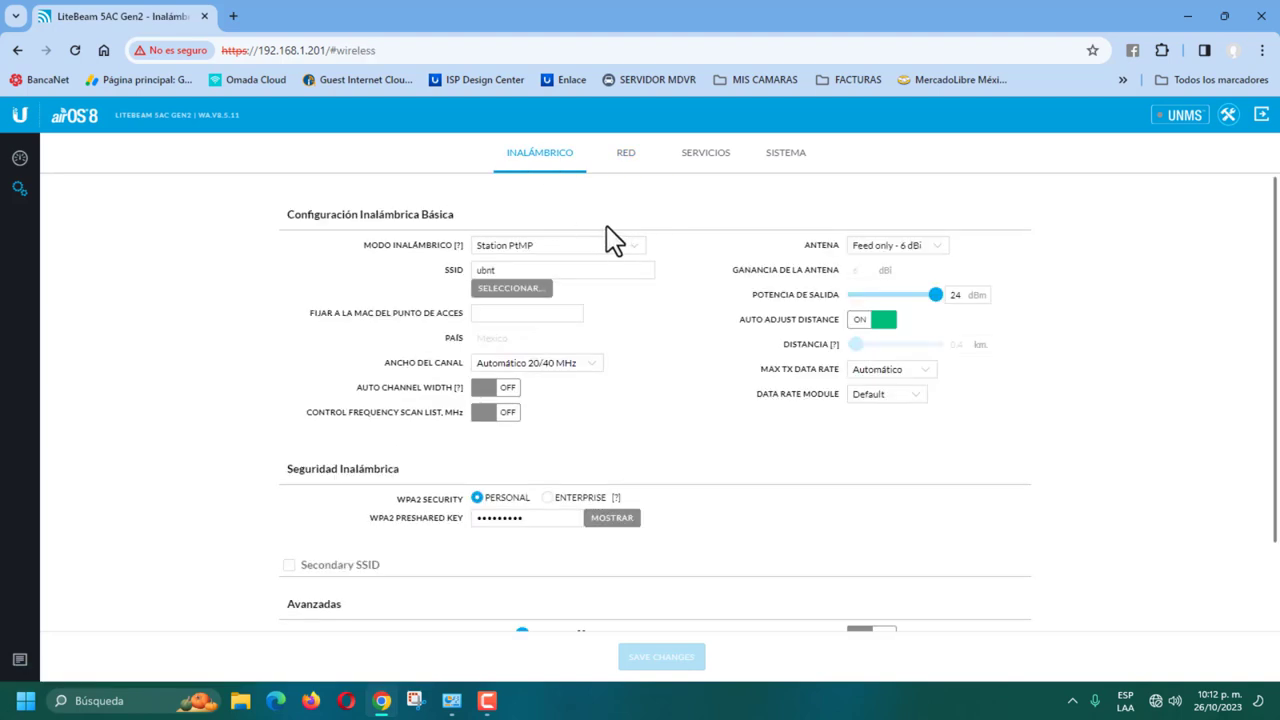
click(597, 247)
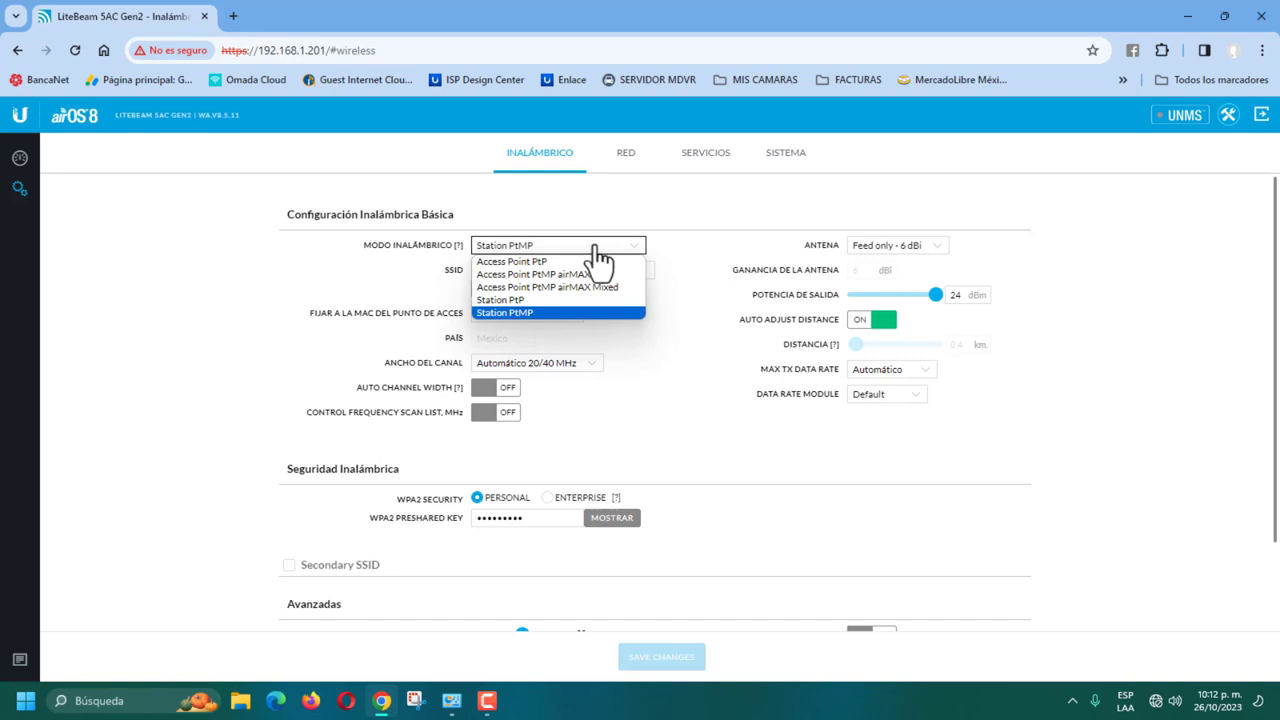
click(518, 263)
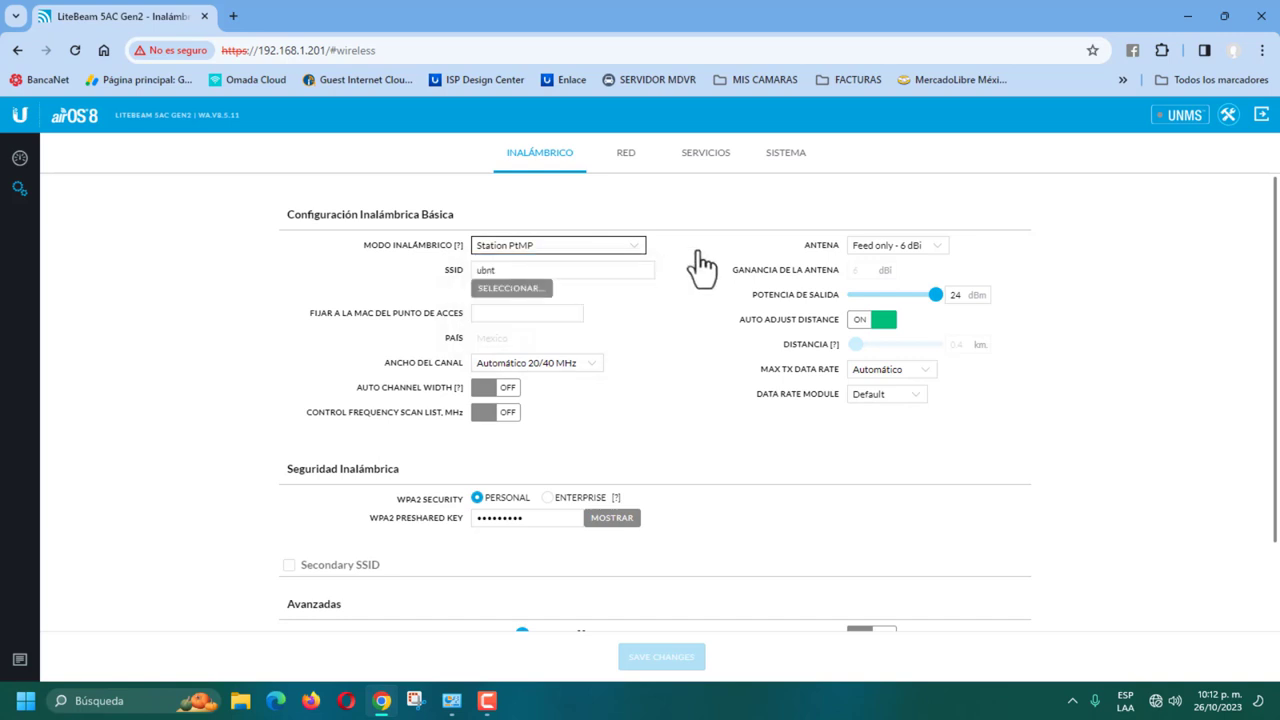
click(941, 249)
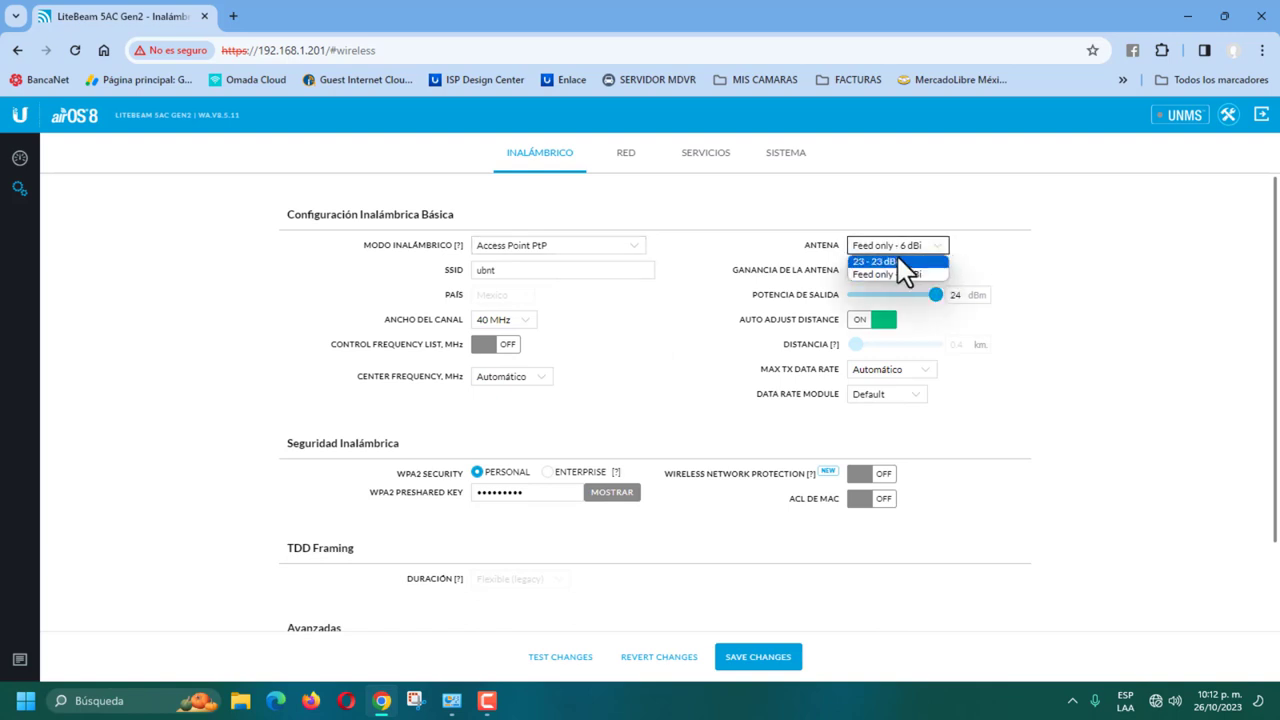
click(883, 265)
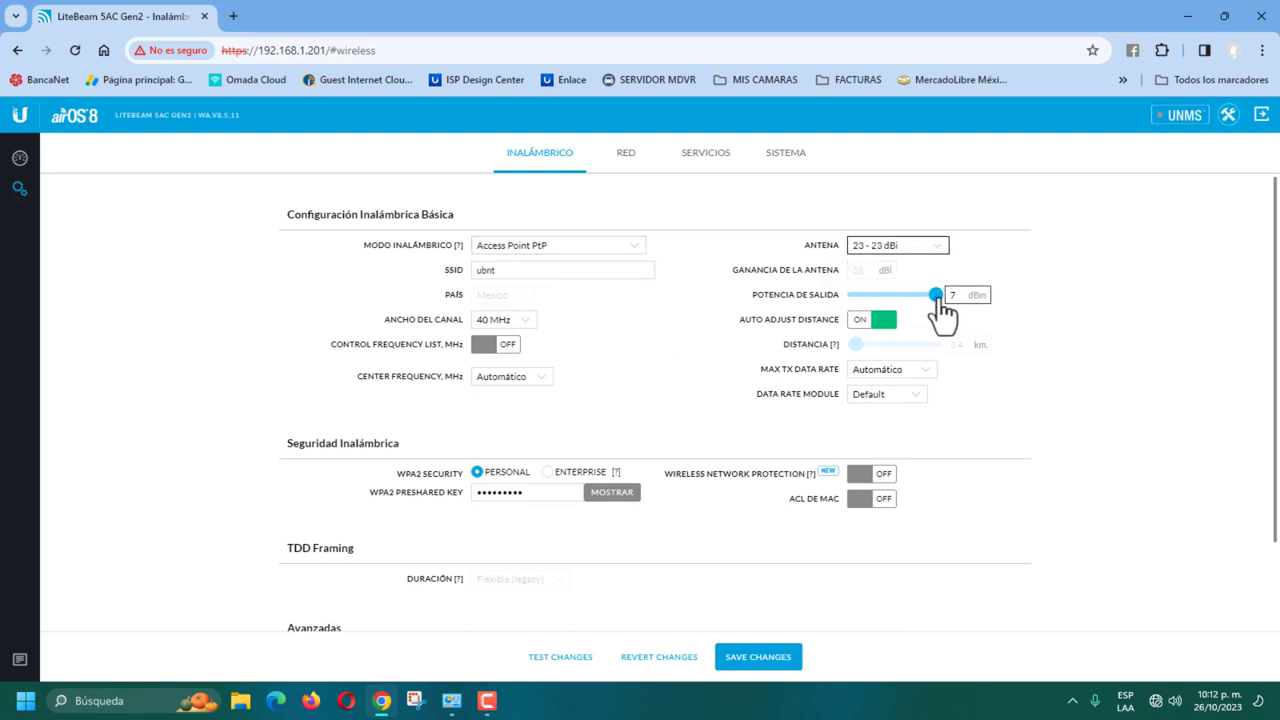
drag(937, 293, 893, 302)
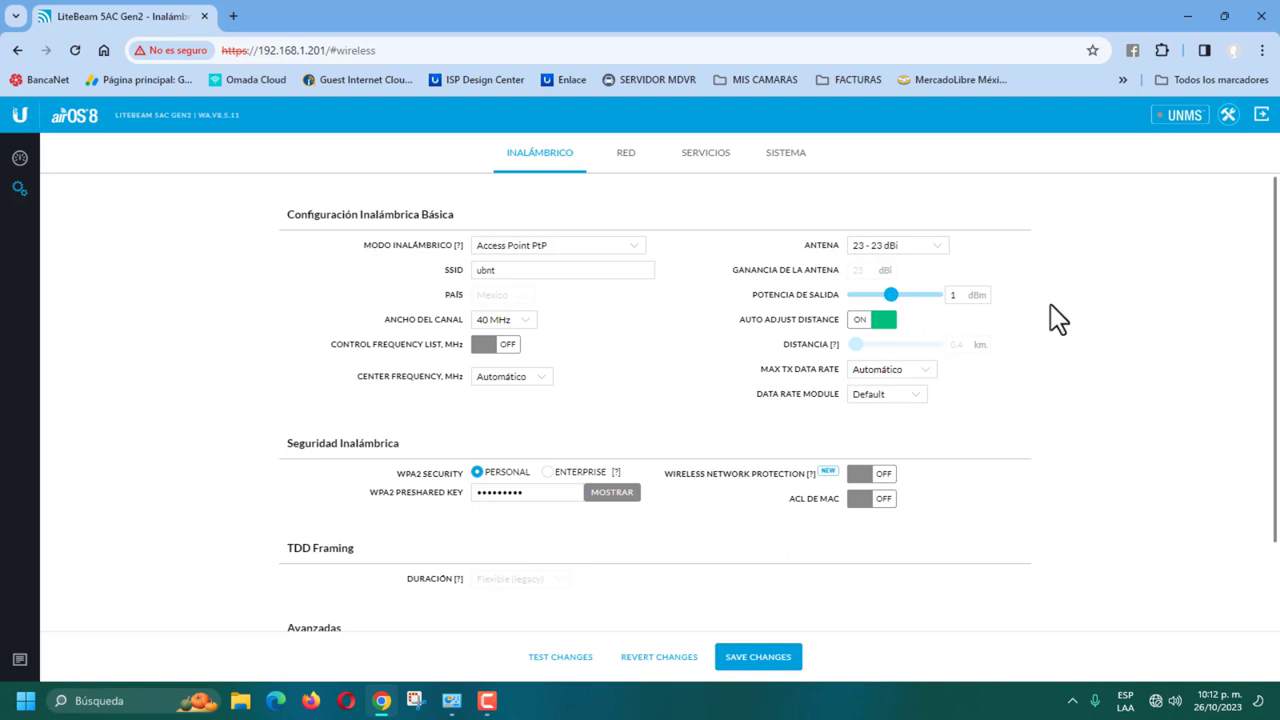
Step: Rename the SSID from ubnt to PRUEBAS, keeping channel width at 40 MHz
click(520, 270)
key(BackSpace)
key(BackSpace)
key(BackSpace)
key(BackSpace)
text(pr)
key(BackSpace)
key(BackSpace)
text(PRUEBAS)
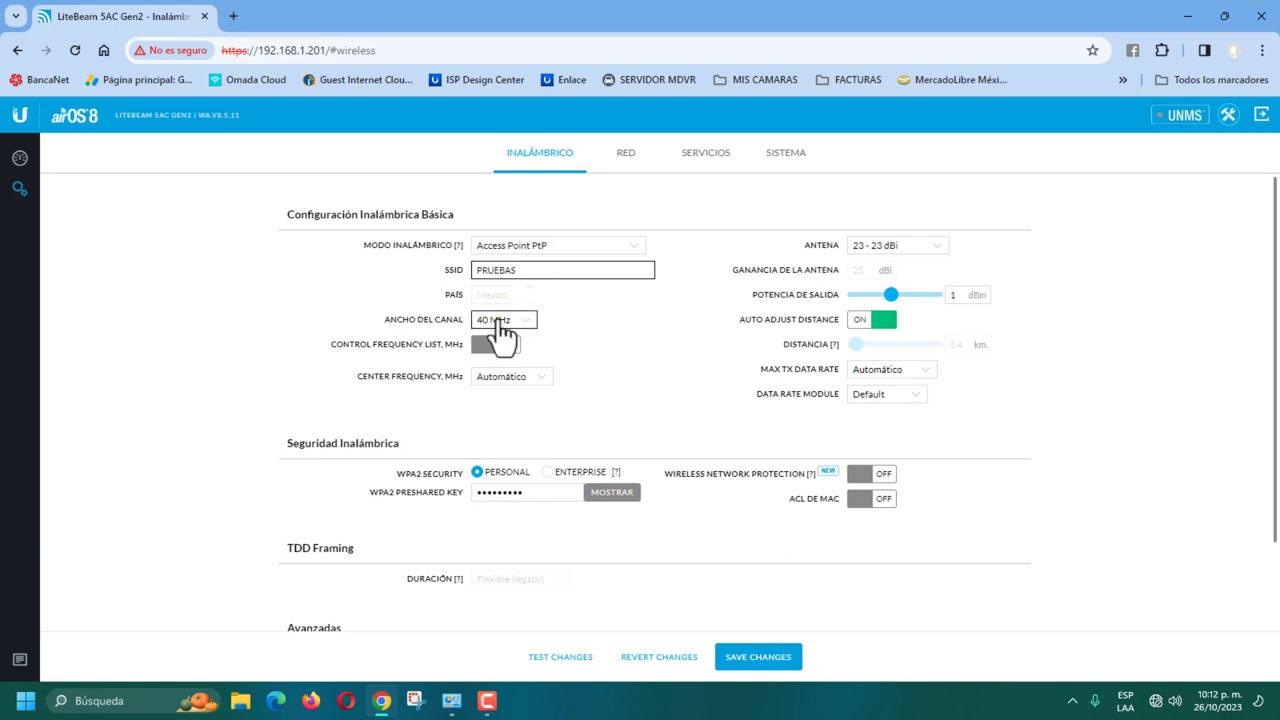
click(526, 325)
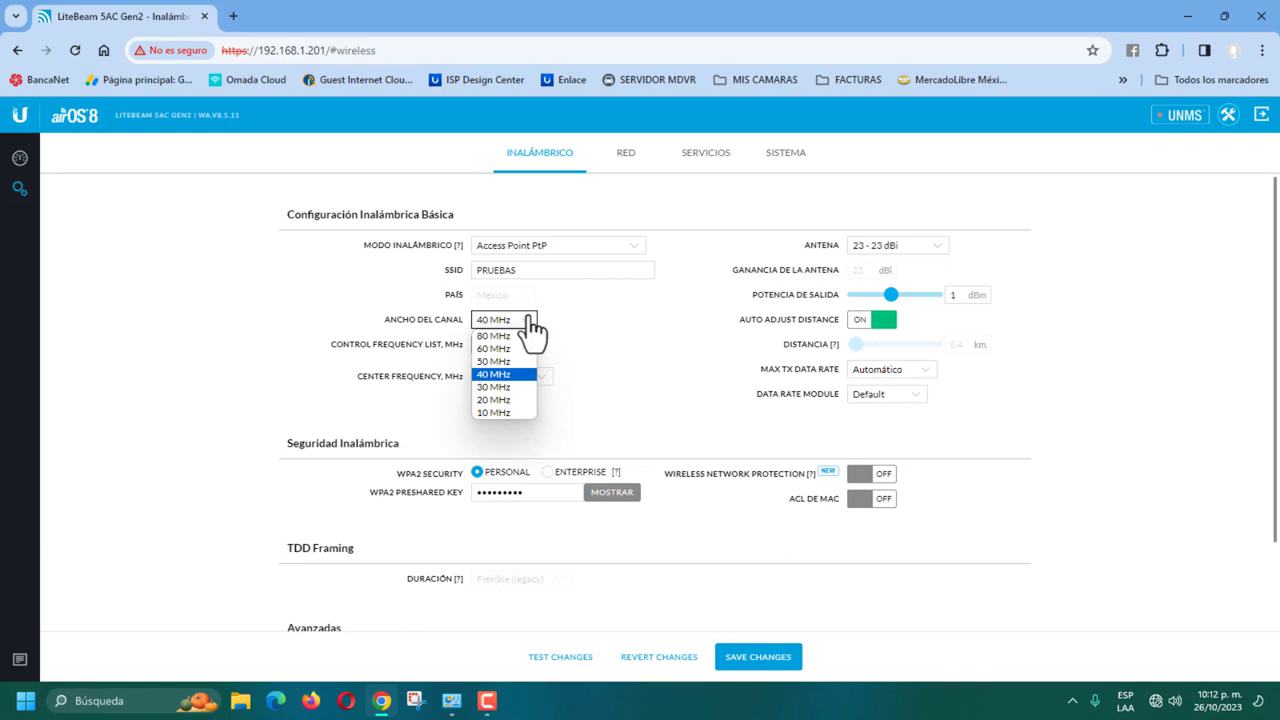
click(505, 374)
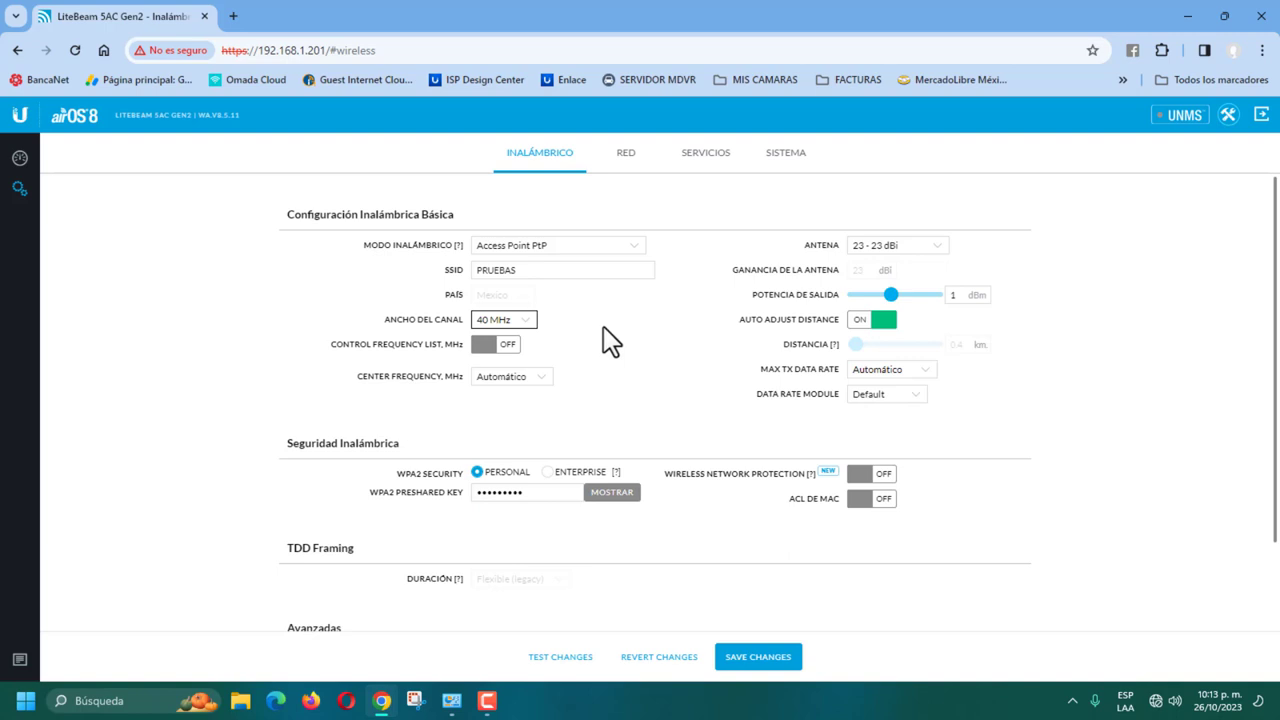
Step: Turn on the control frequency list and set it to 5745 MHz
click(500, 346)
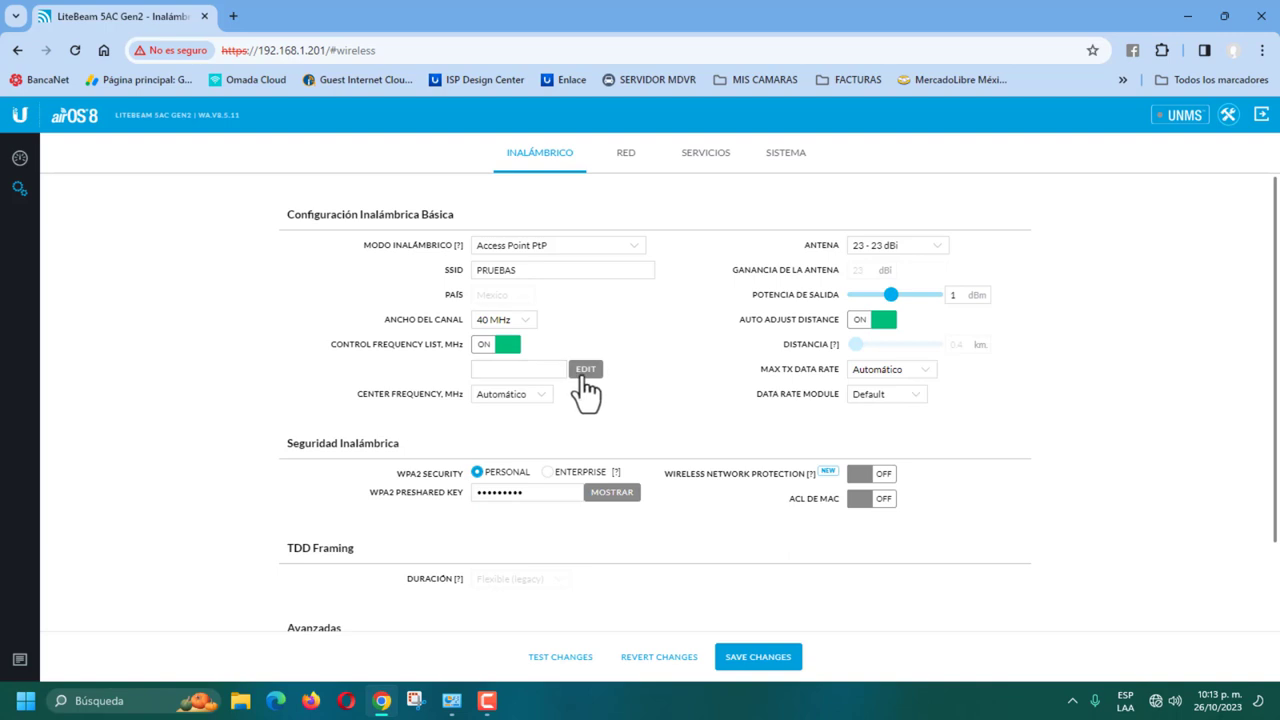
click(582, 374)
scroll(700, 425, down, 3)
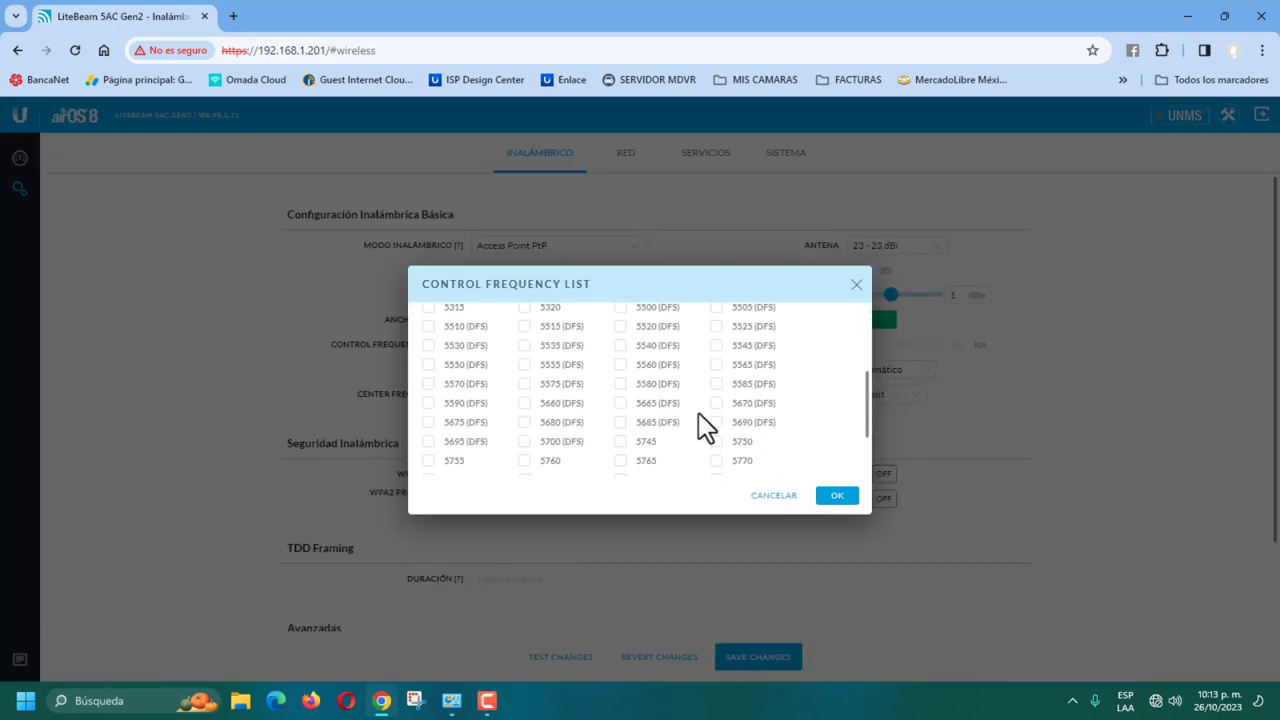
click(620, 441)
click(839, 497)
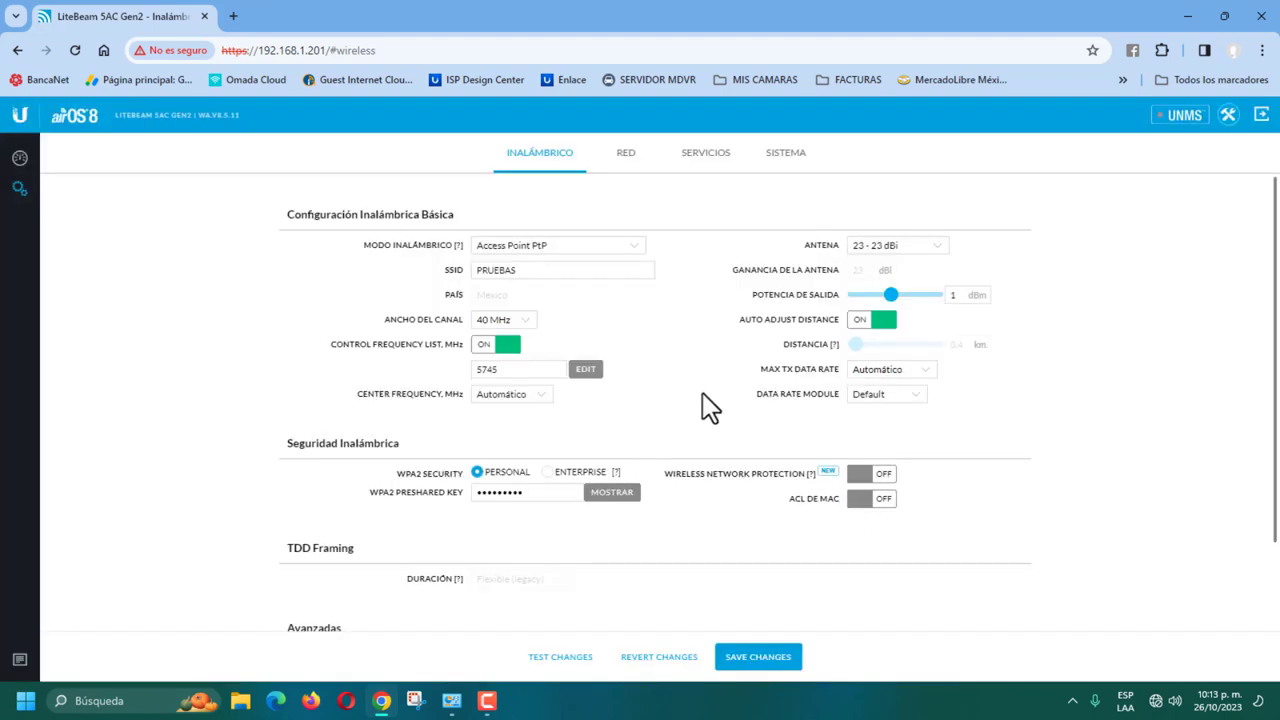
Step: Replace the WPA2 Personal preshared key with a new key
click(610, 492)
drag(551, 492, 458, 500)
text(1)
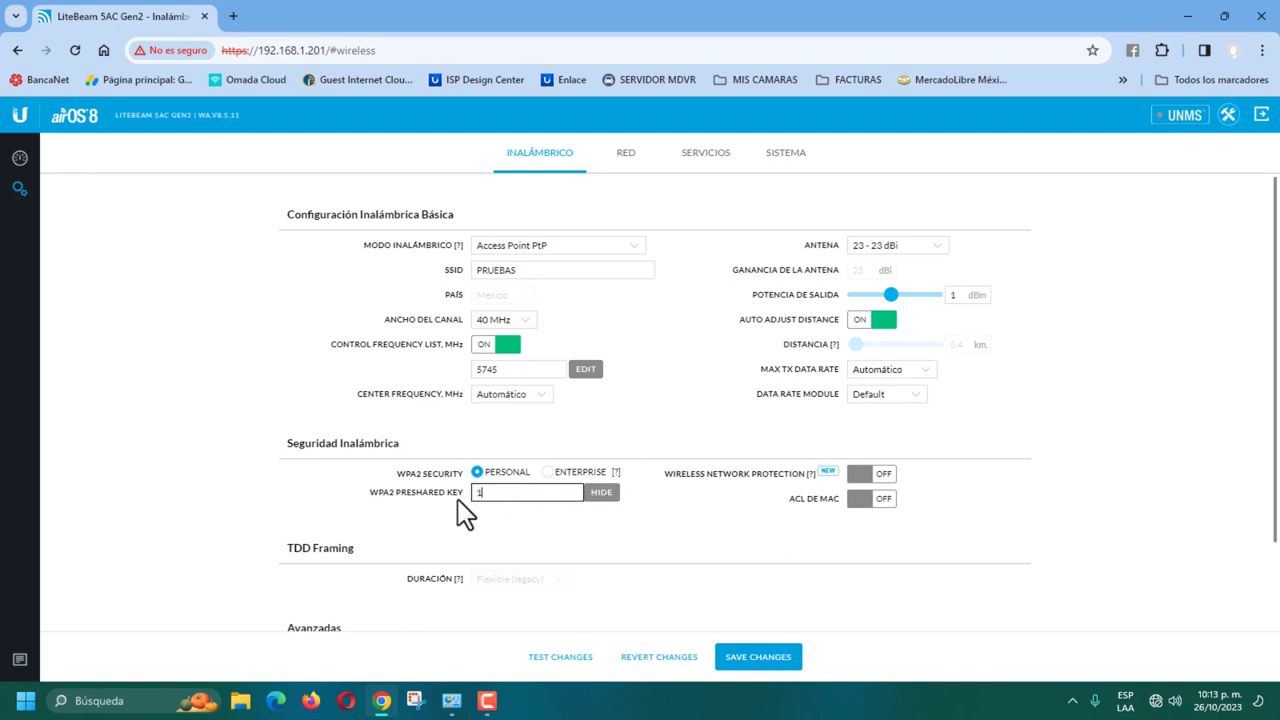
text(23456789)
scroll(655, 400, down, 1)
scroll(669, 392, down, 1)
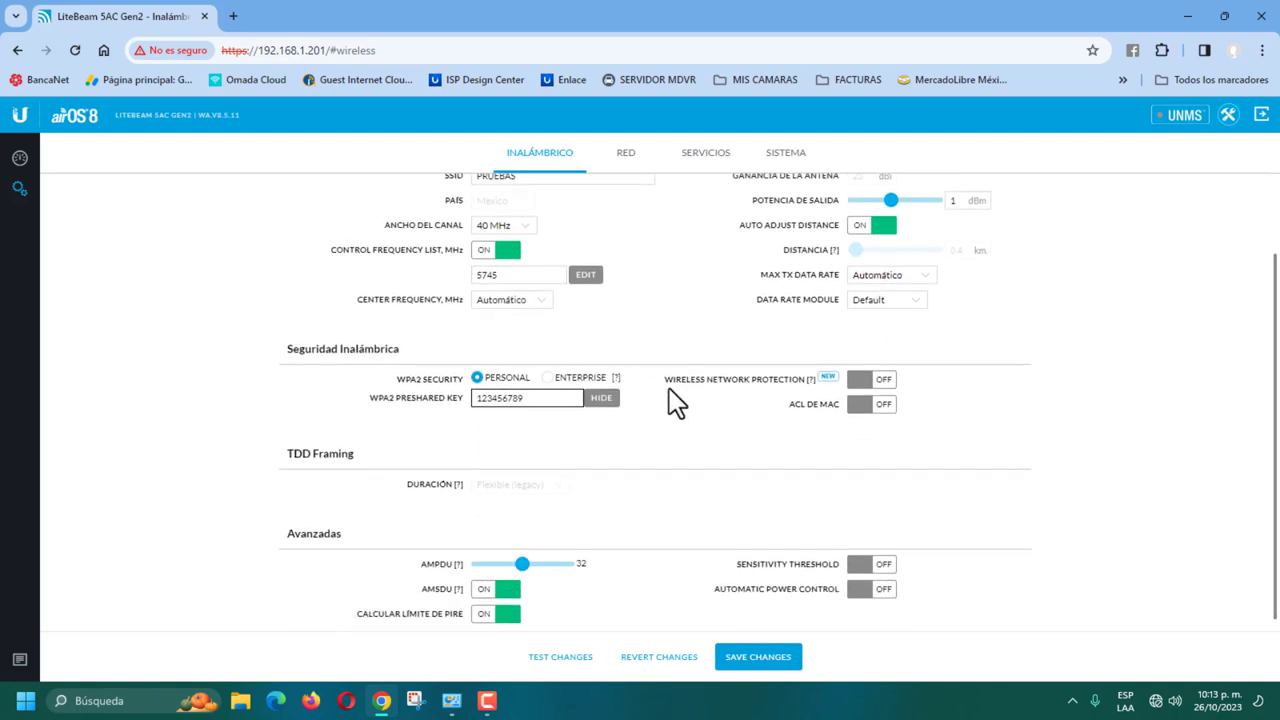
scroll(666, 392, up, 2)
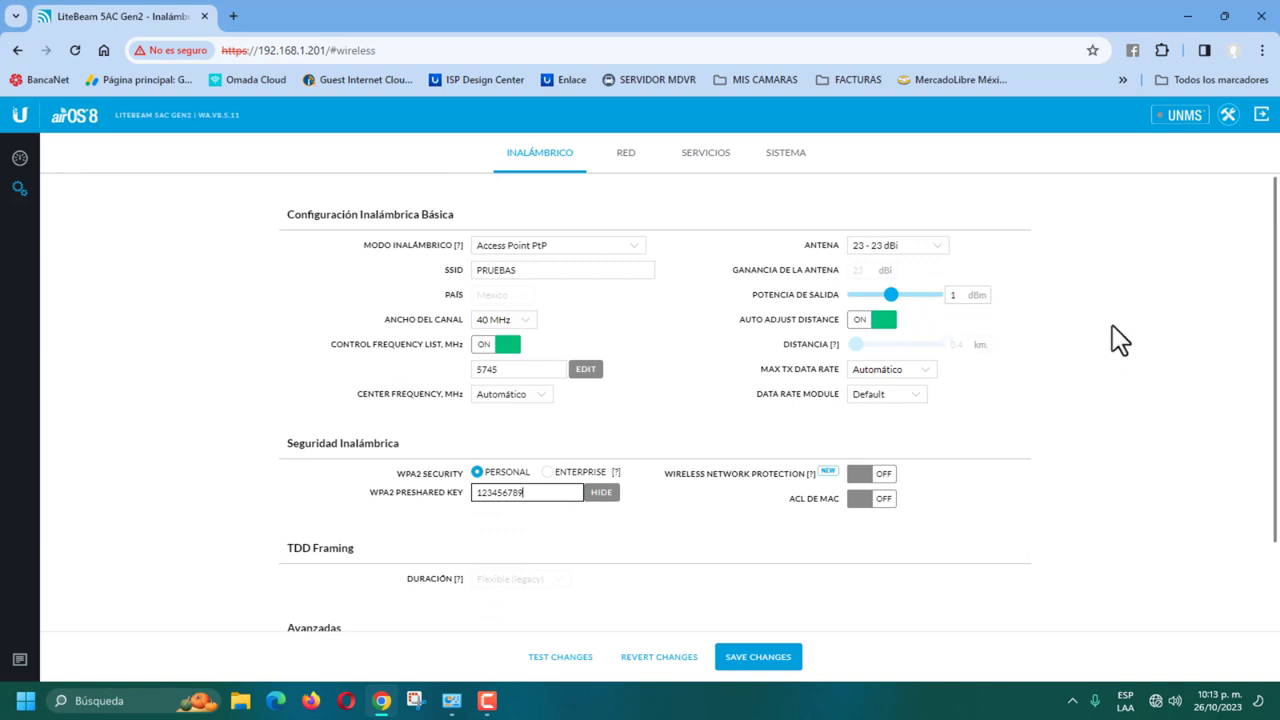
scroll(1120, 340, down, 2)
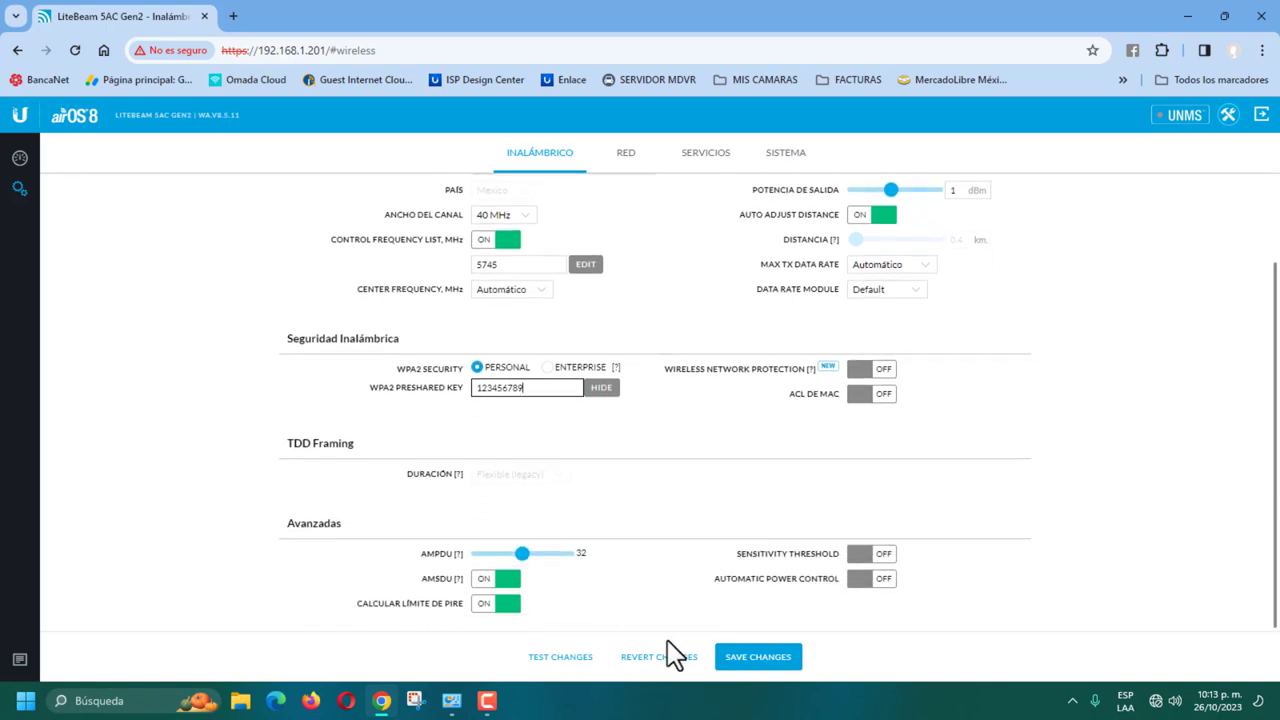
Step: Save the access point's wireless settings and open a new browser tab
click(758, 660)
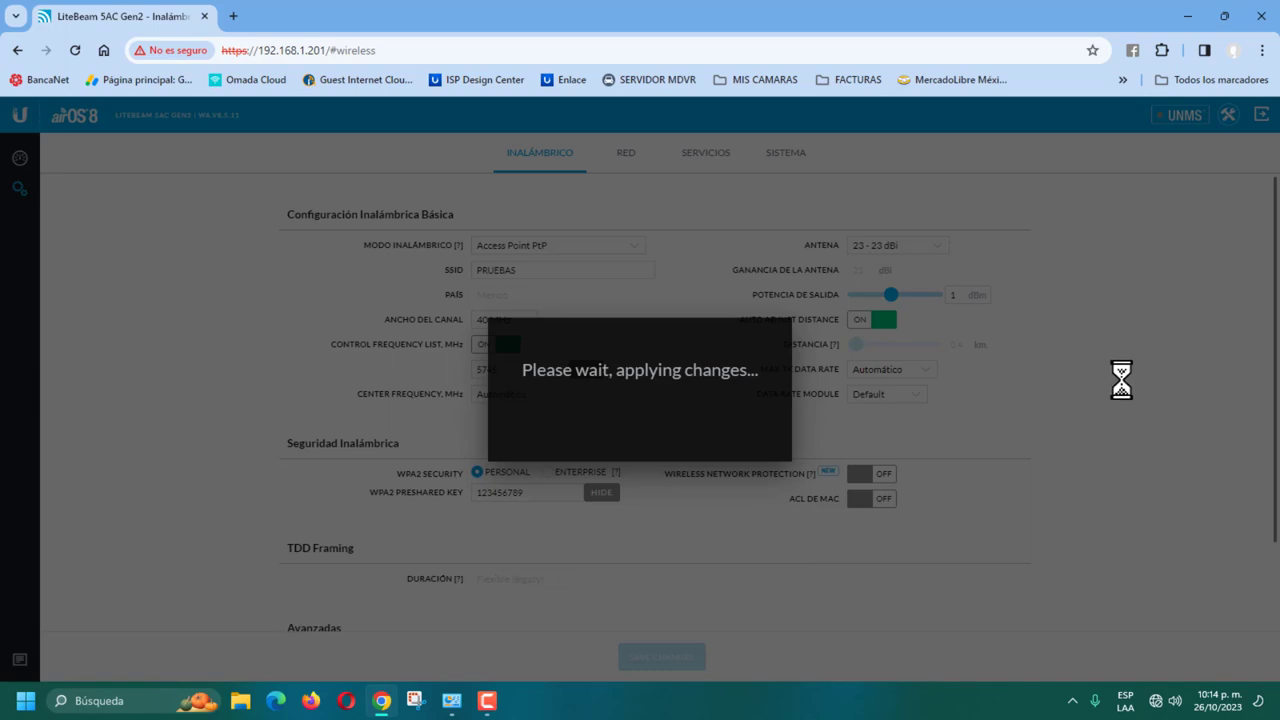
key(ctrl+t)
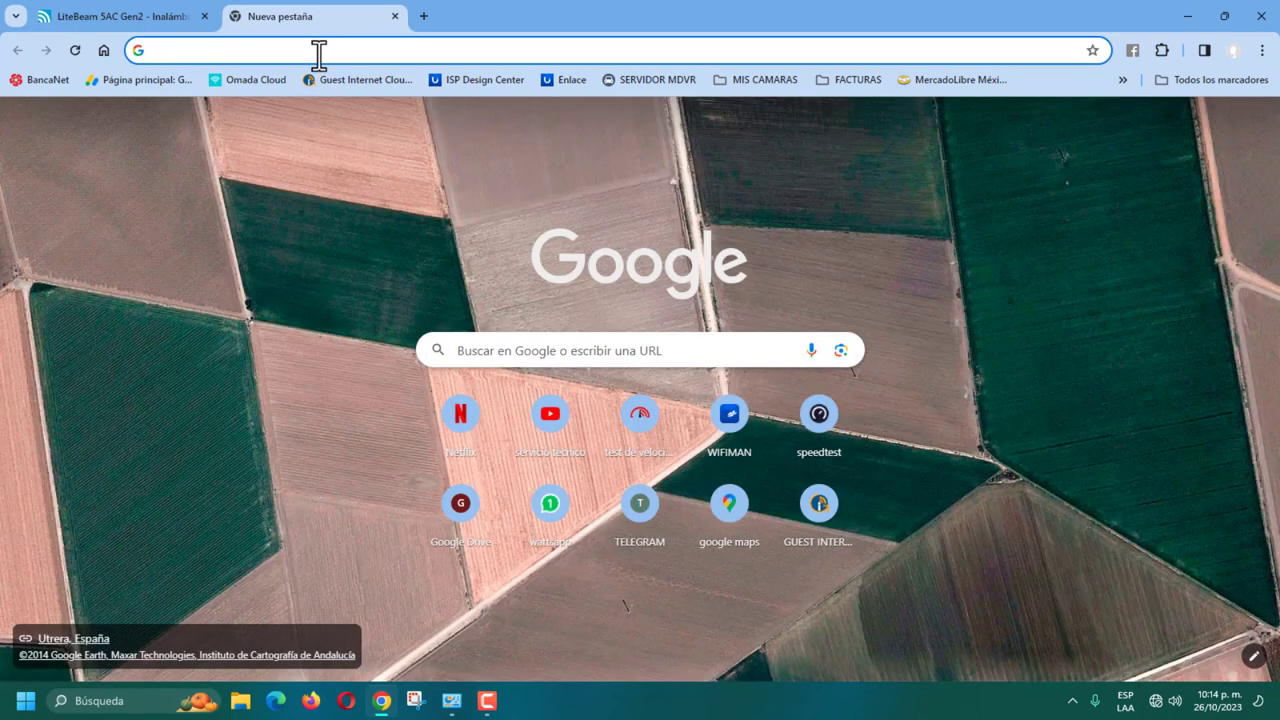
Step: Go to 192.168.1.20 and log in with the username and password
text(192)
key(Return)
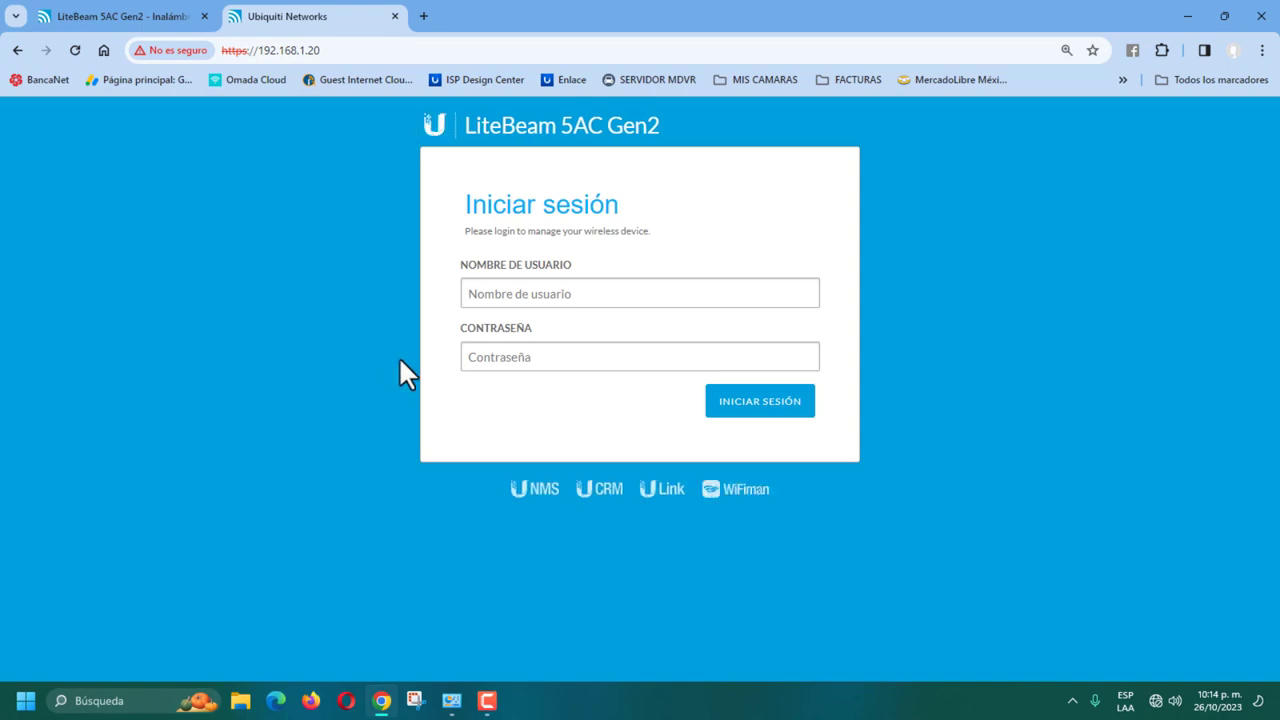
click(528, 293)
text(ONIEL)
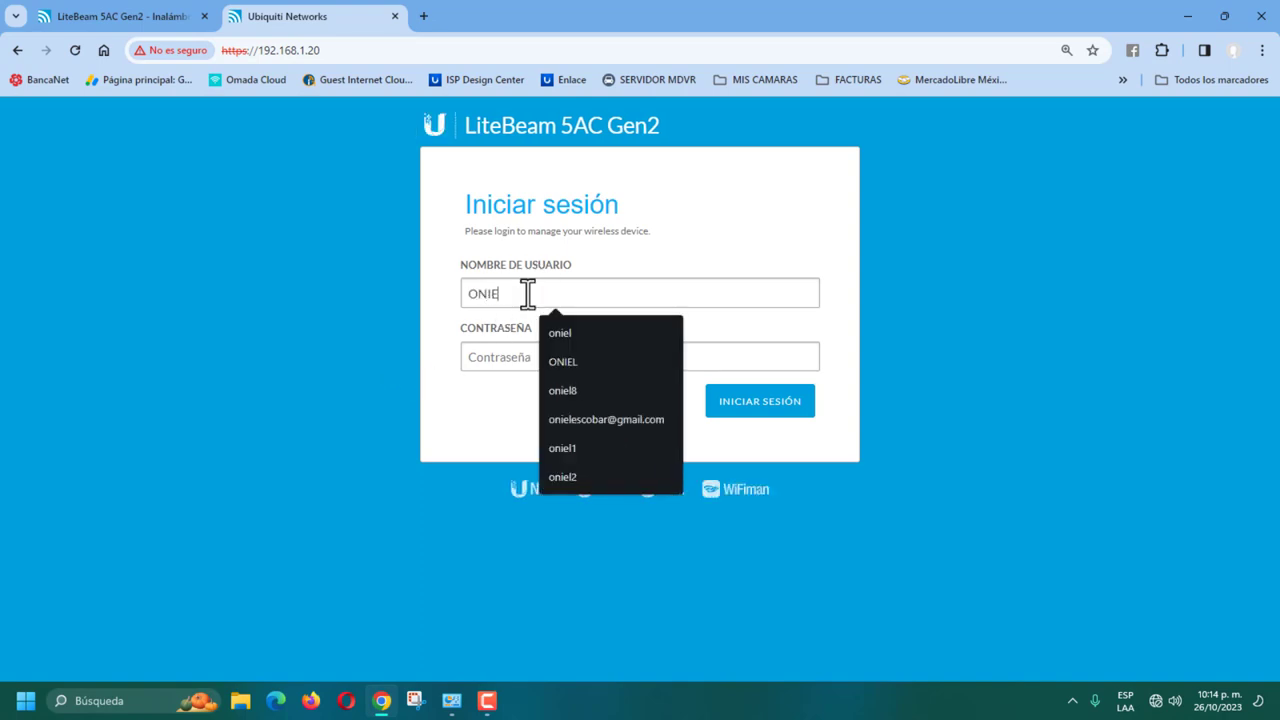
key(BackSpace)
key(BackSpace)
key(BackSpace)
key(BackSpace)
key(BackSpace)
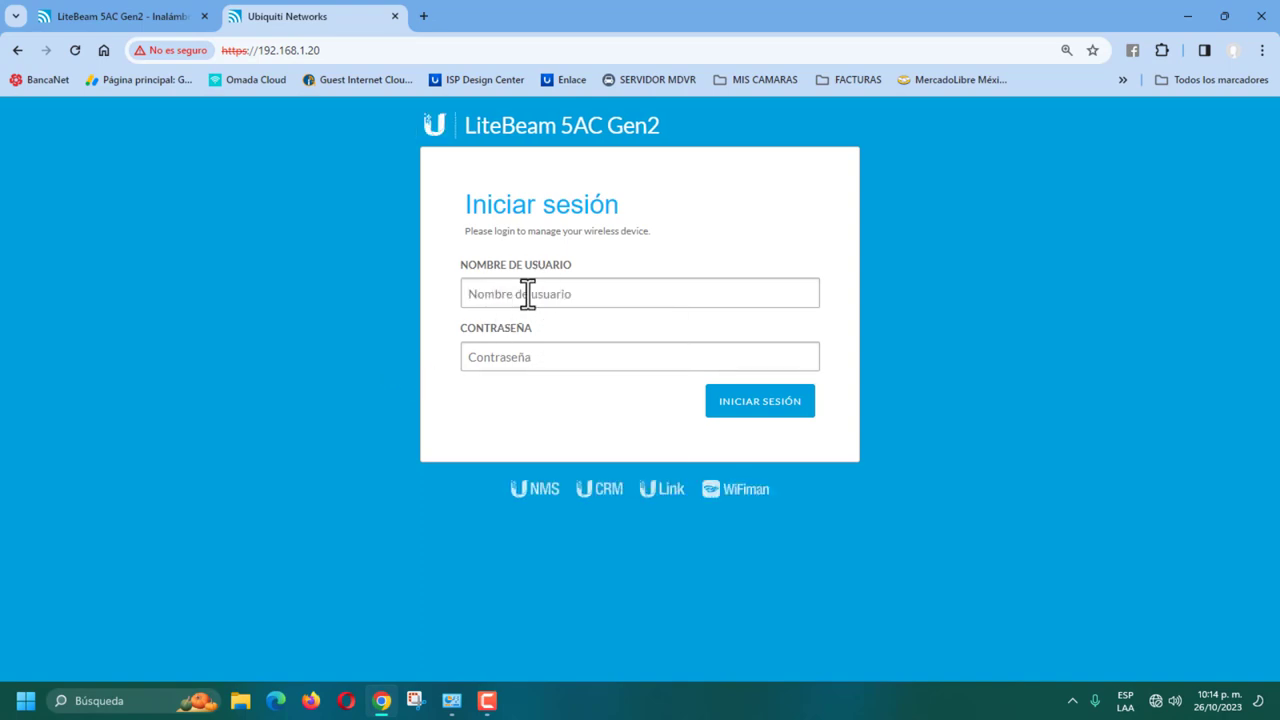
text(oniel)
key(Tab)
text(*********)
key(Return)
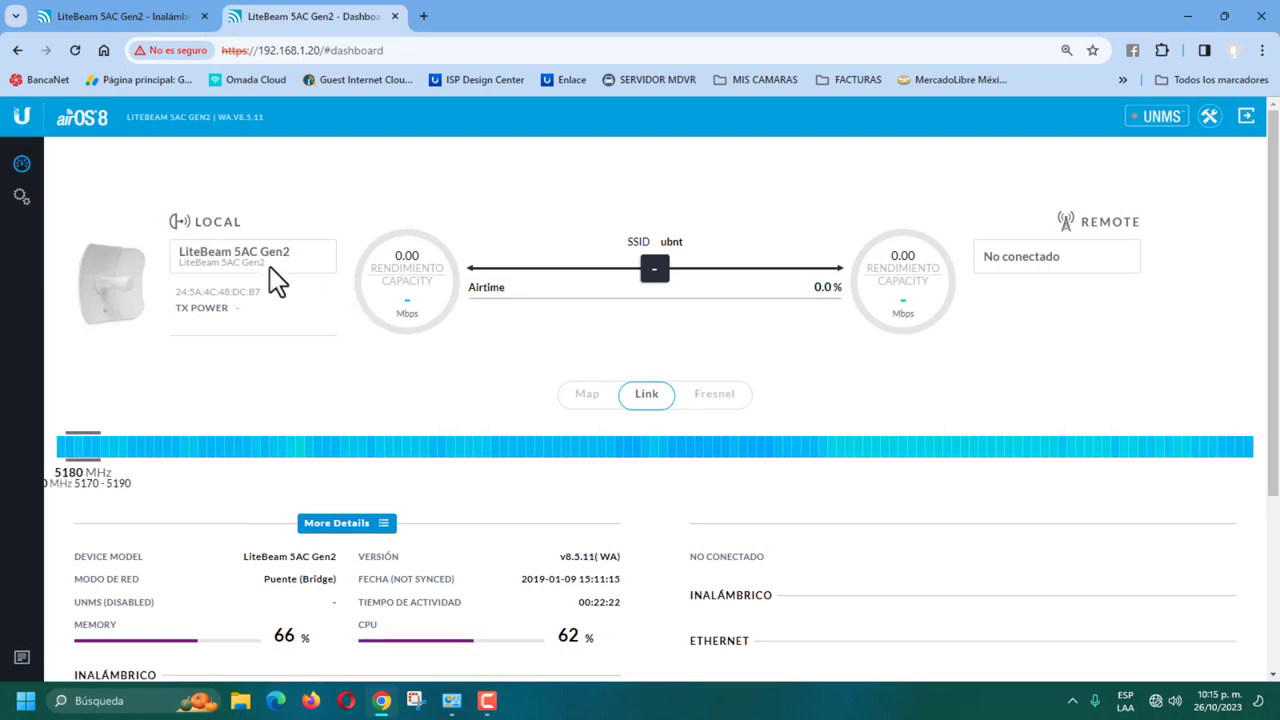
Step: In network settings keep Bridge mode, set IP 192.168.1.202 and gateway 192.168.1.254
click(21, 200)
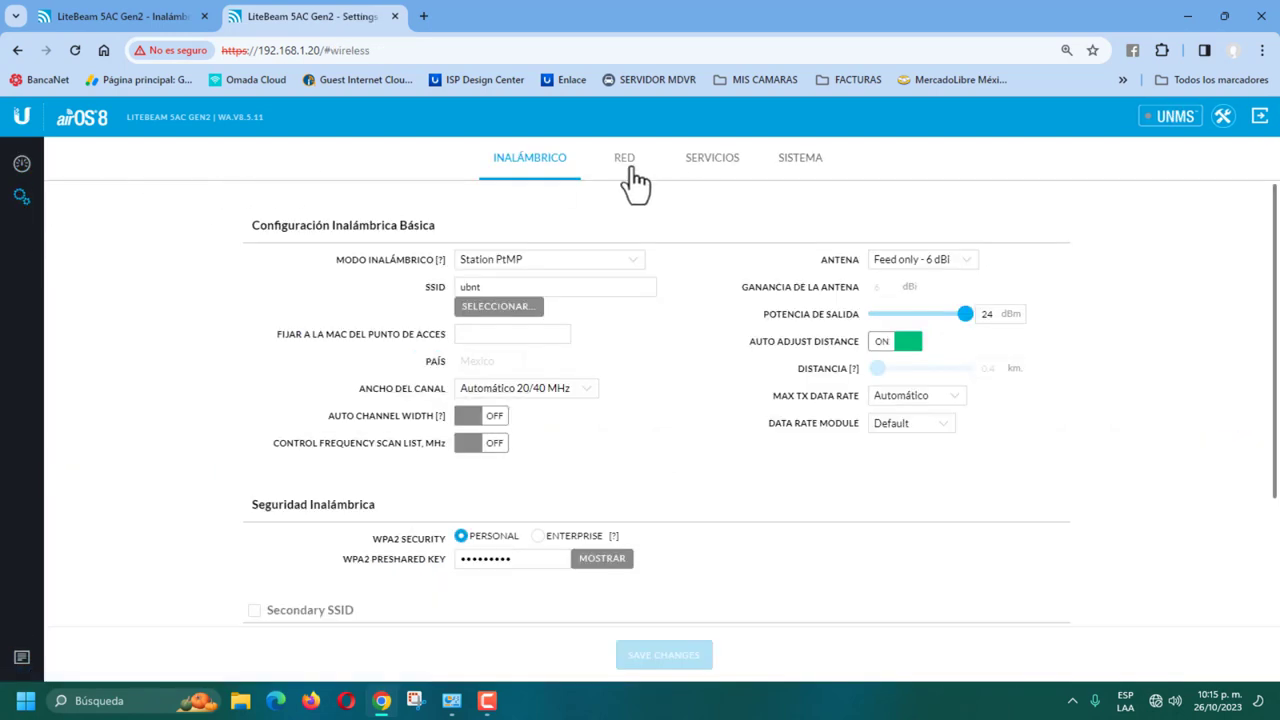
click(630, 167)
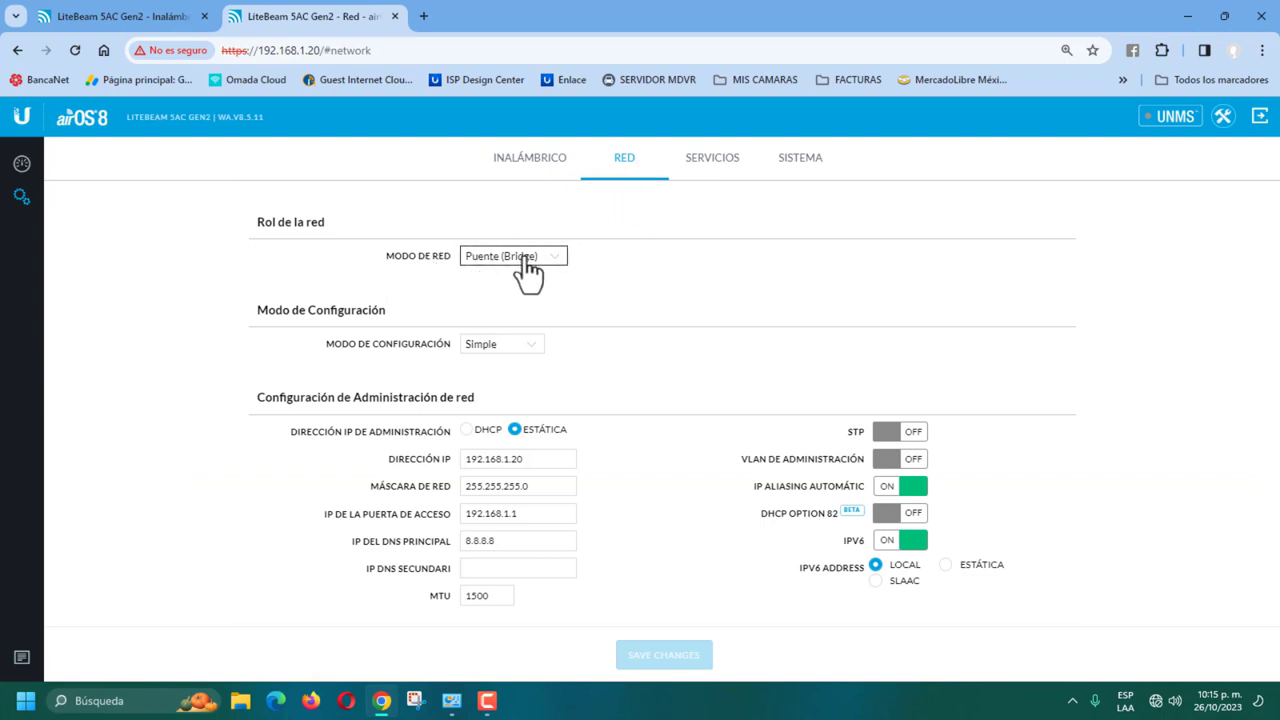
click(555, 262)
click(557, 271)
click(550, 460)
text(2)
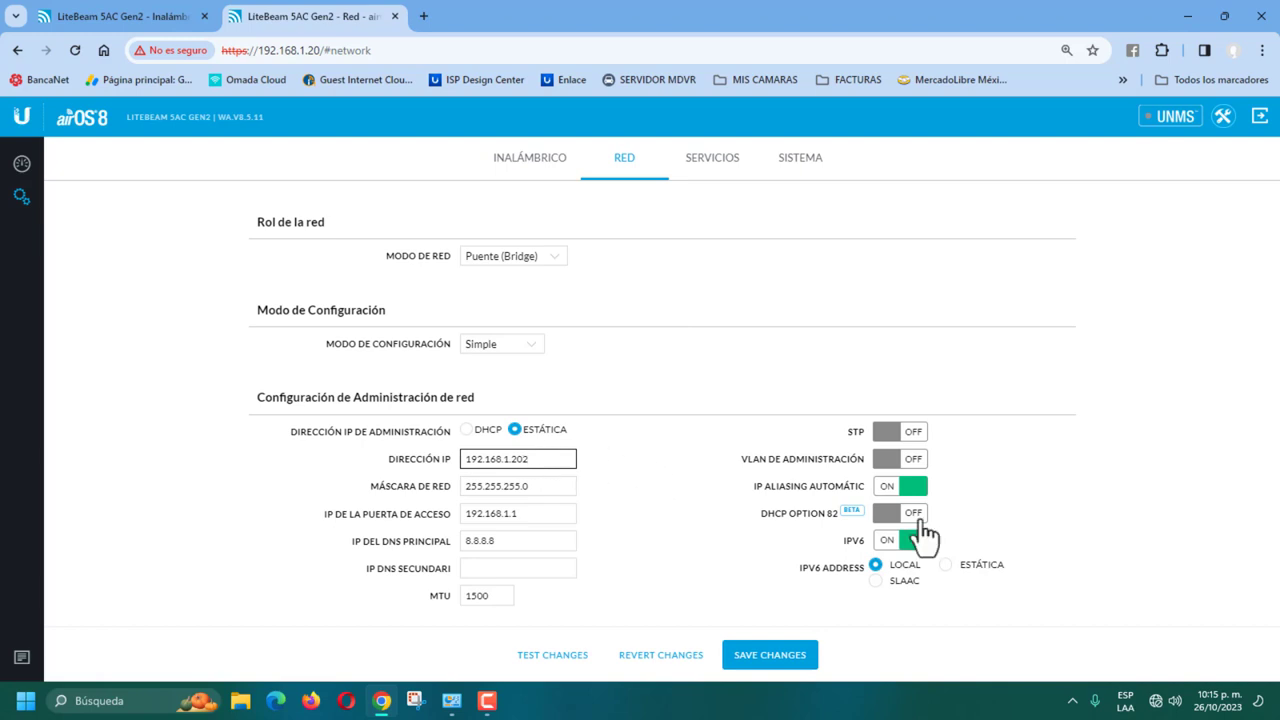
click(532, 520)
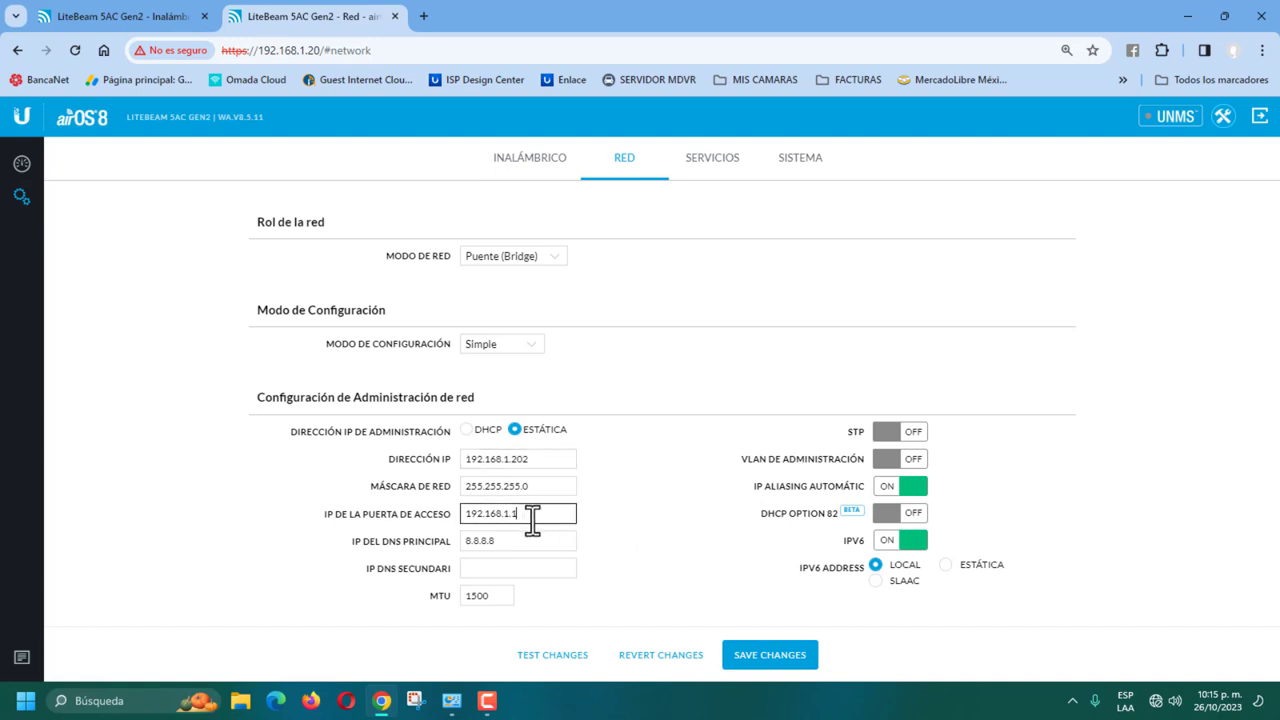
text(254)
Step: Add secondary DNS 8.8.4.4, turn IPv6 off, and save with the management radio disabled
click(505, 572)
text(8)
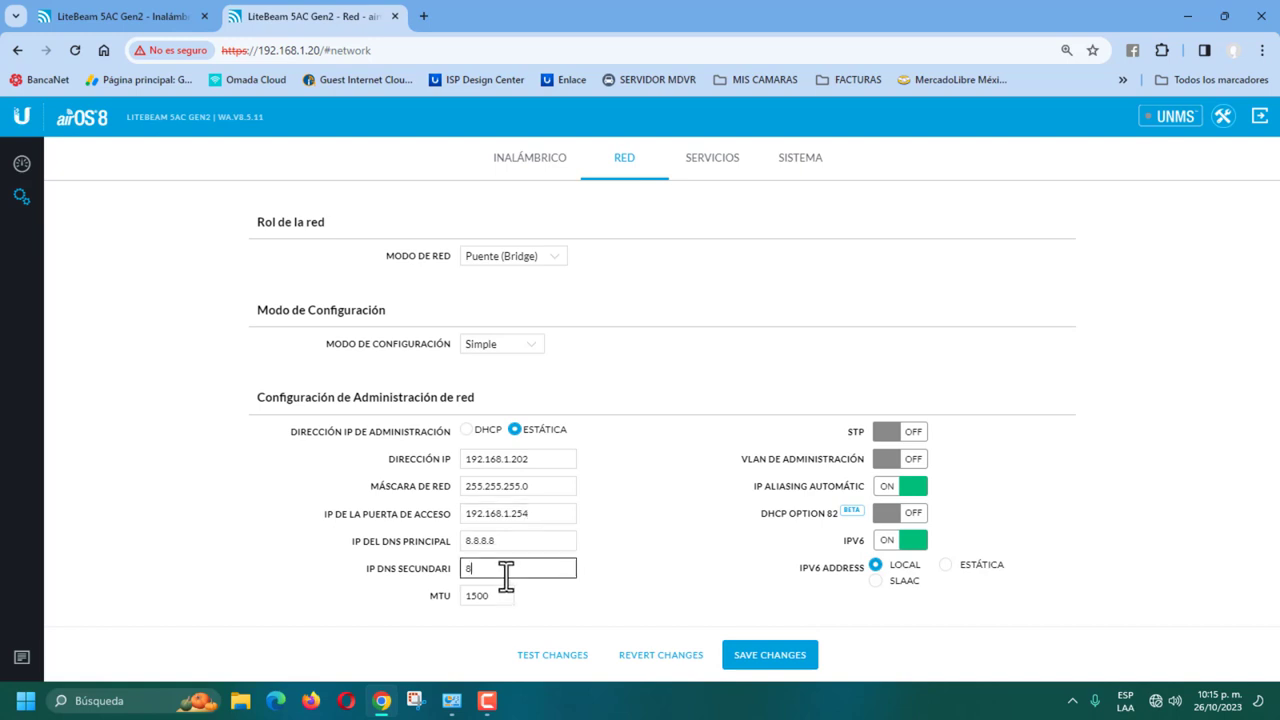
text(.8.4.4)
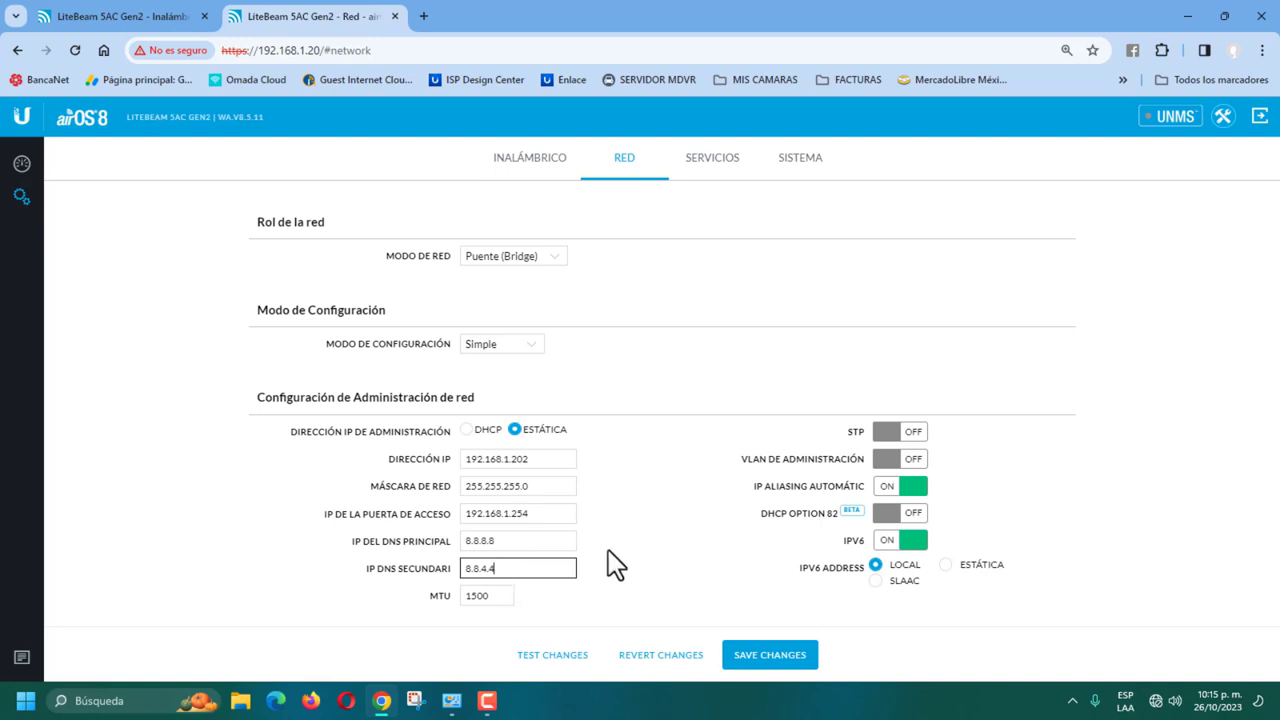
click(912, 542)
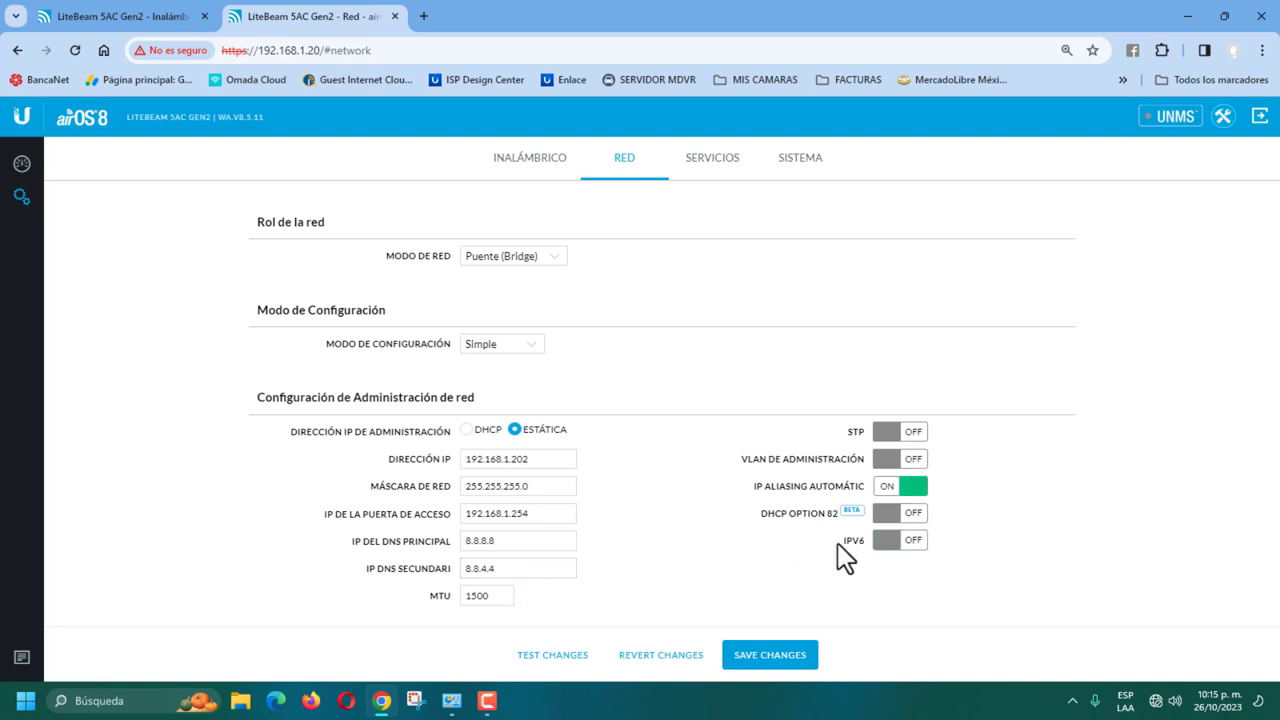
click(770, 660)
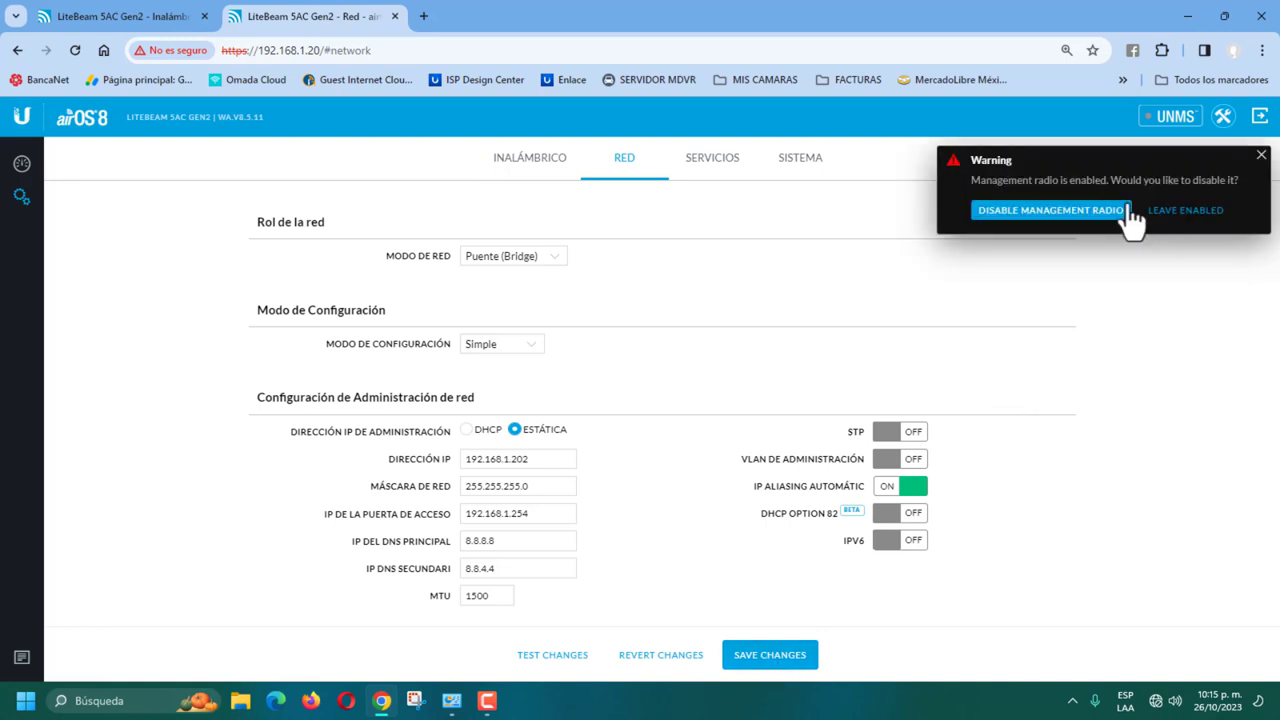
click(1047, 212)
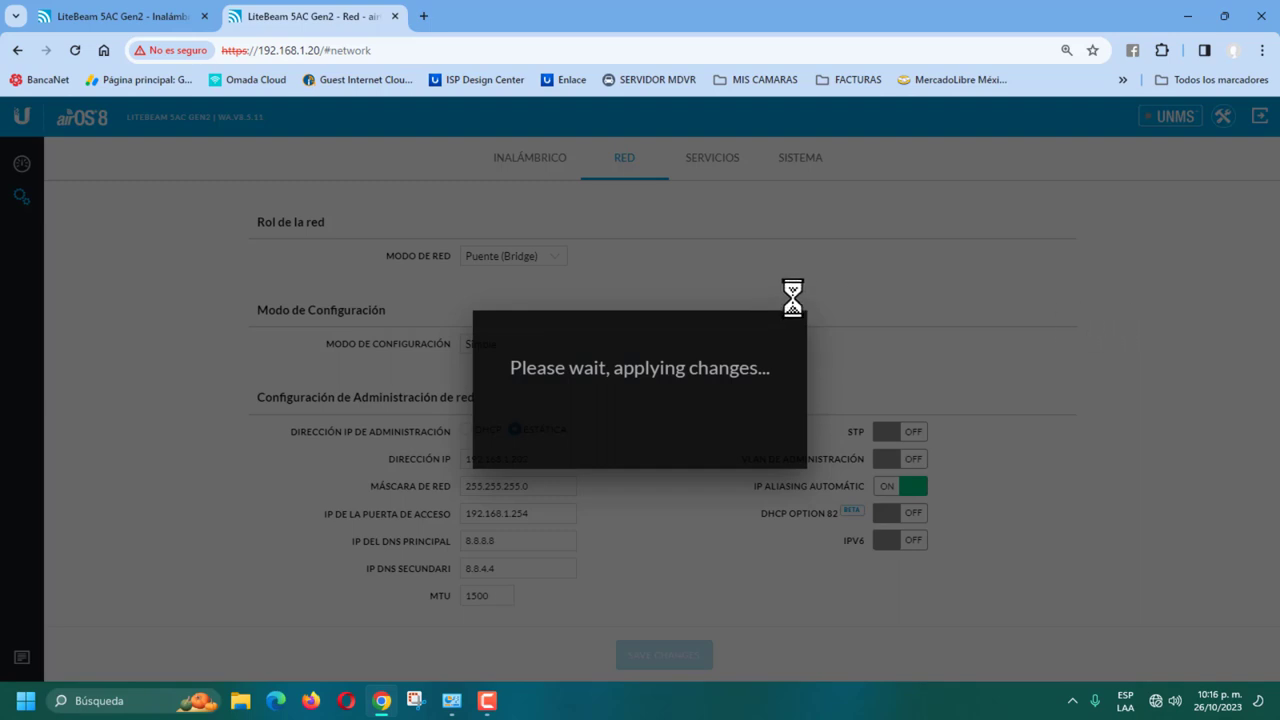
drag(366, 50, 394, 50)
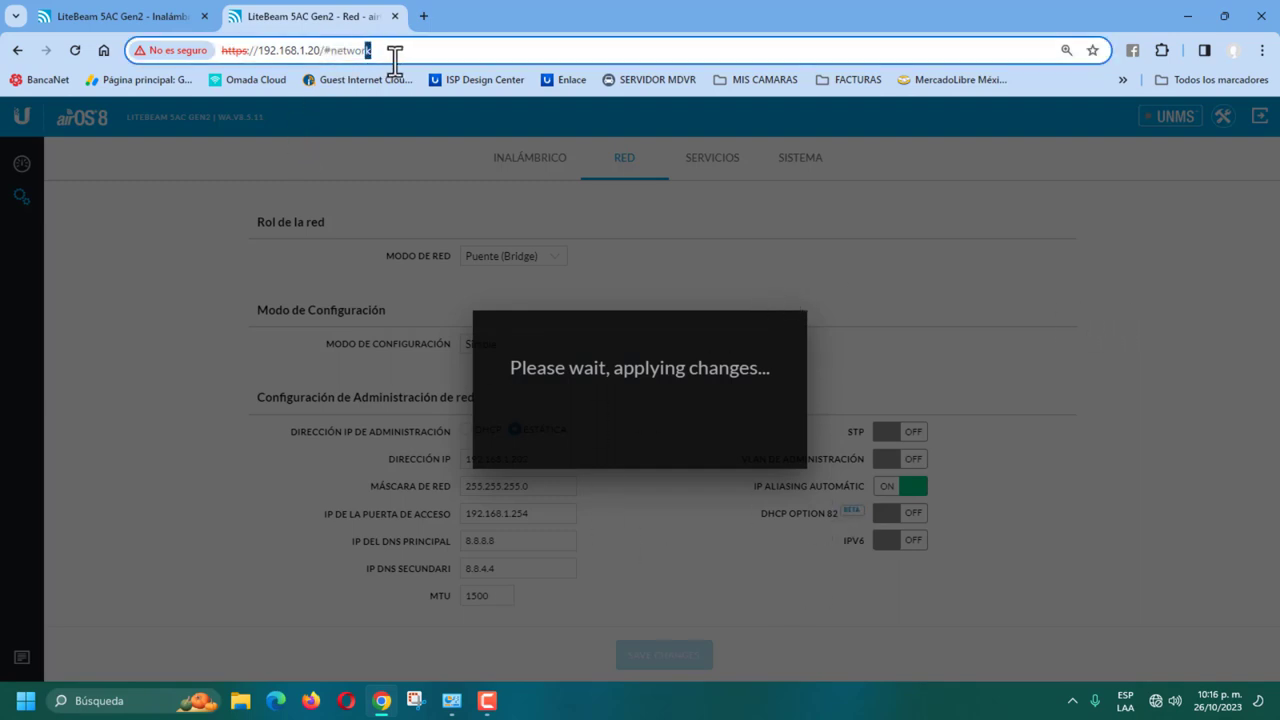
key(BackSpace)
key(BackSpace)
key(BackSpace)
key(BackSpace)
key(BackSpace)
key(BackSpace)
key(BackSpace)
key(BackSpace)
key(BackSpace)
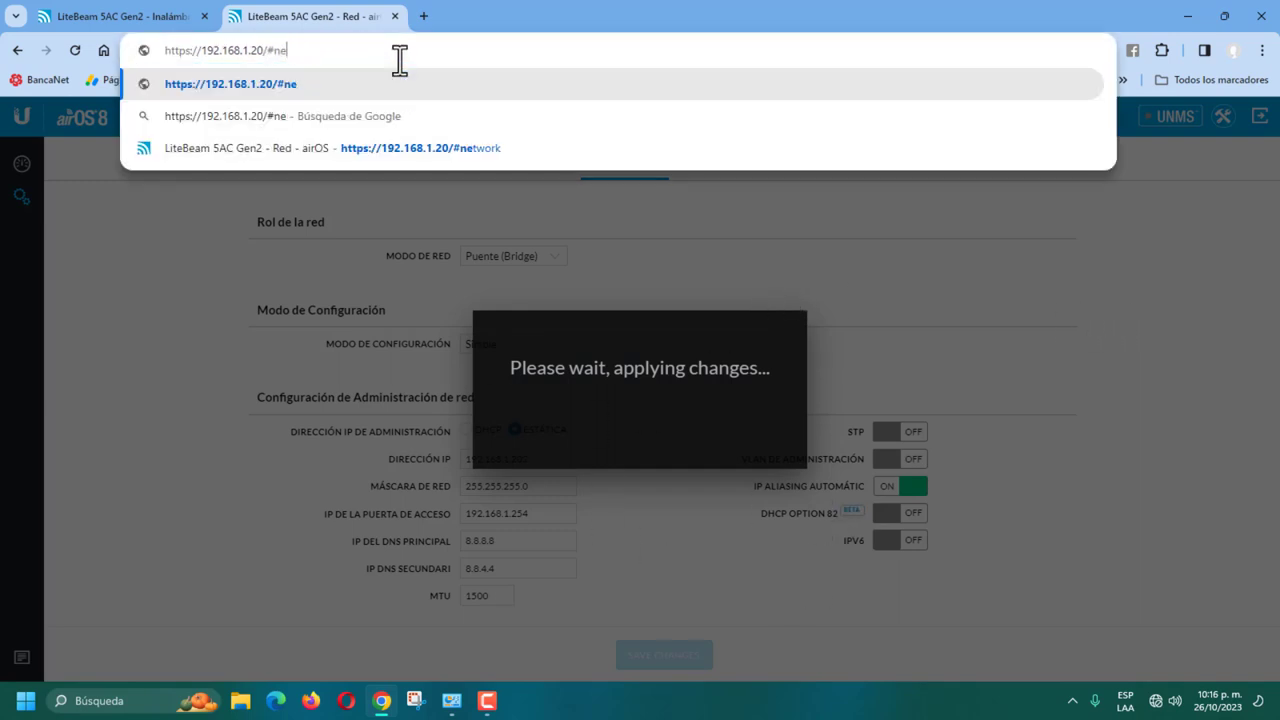
text(2)
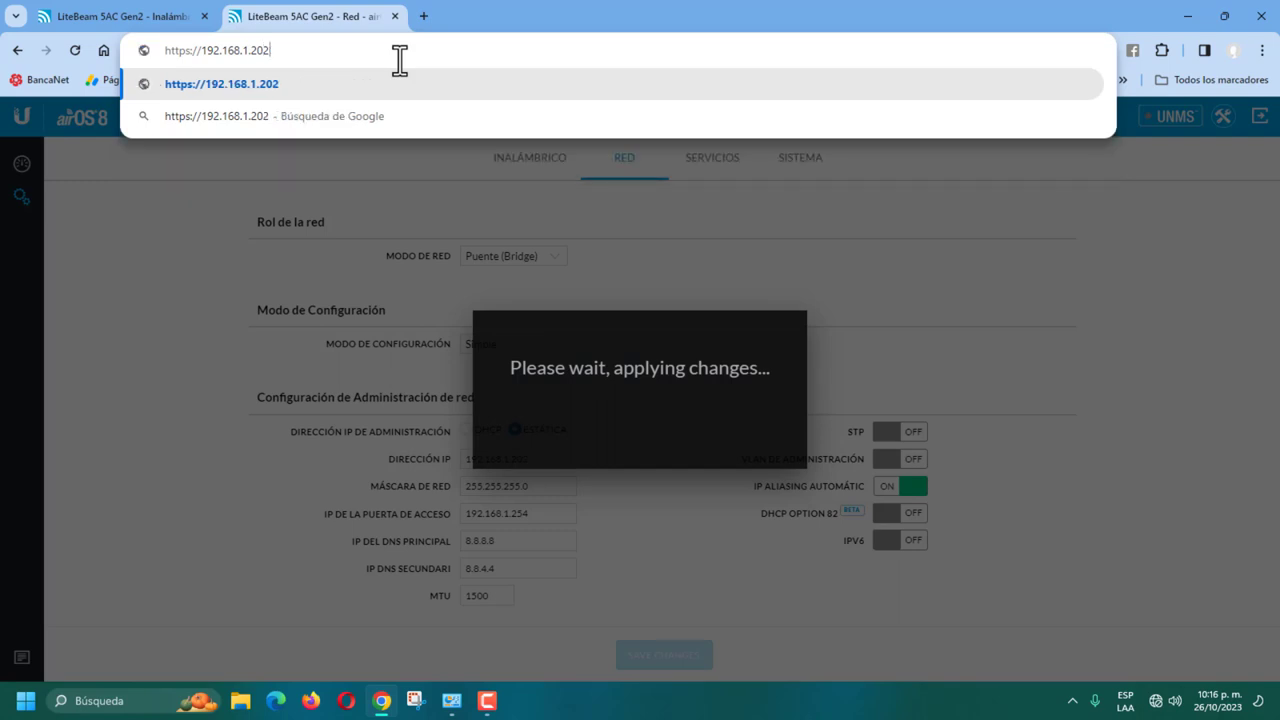
key(Return)
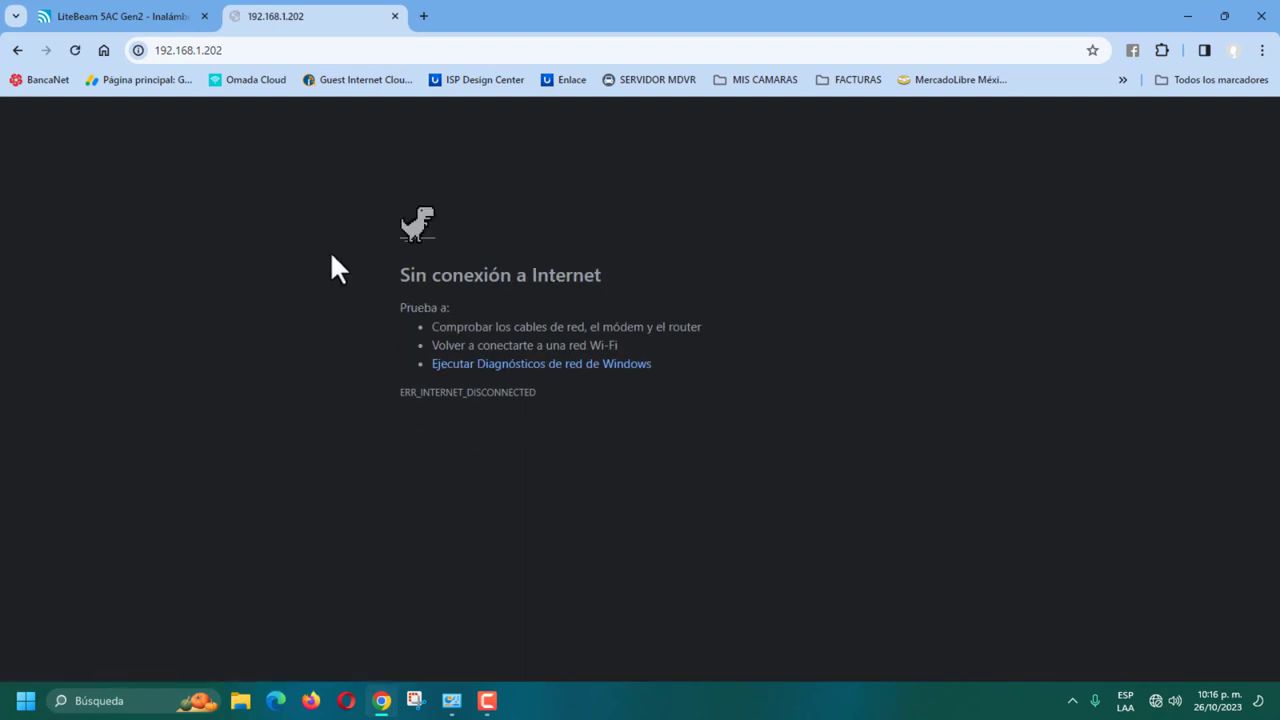
Step: Reload the page and proceed past the certificate warning to 192.168.1.202
click(435, 226)
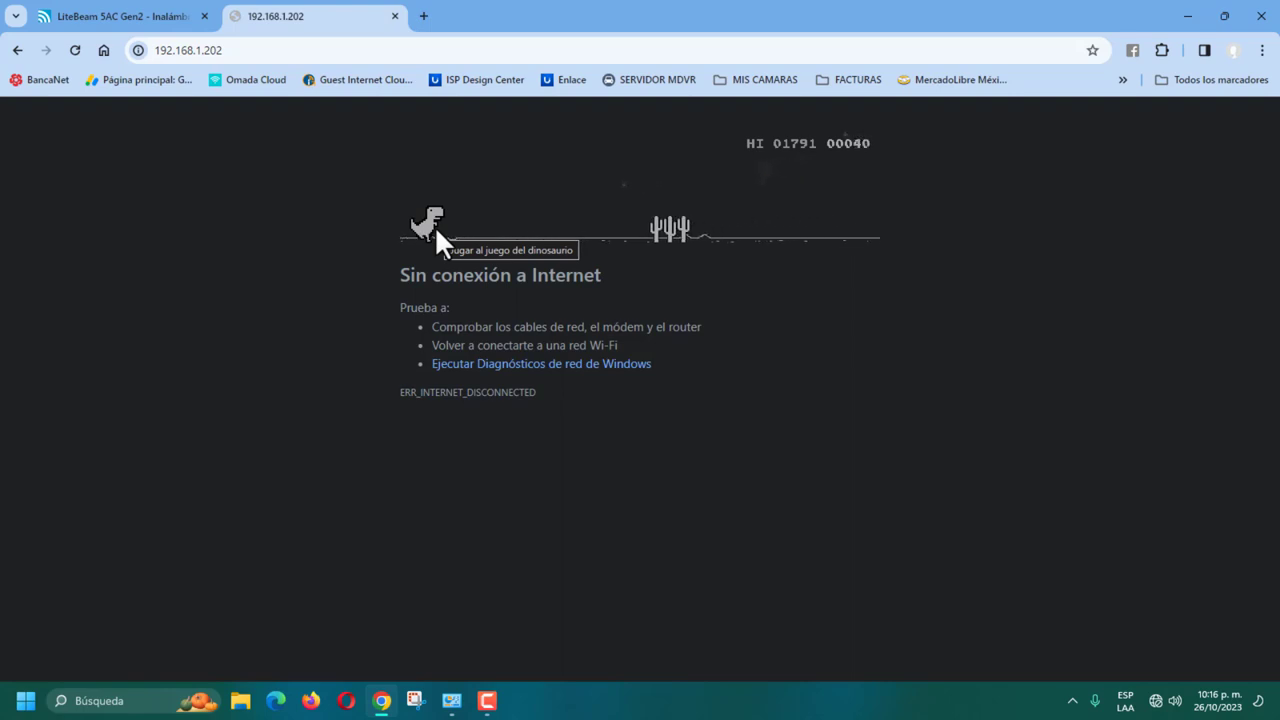
click(74, 50)
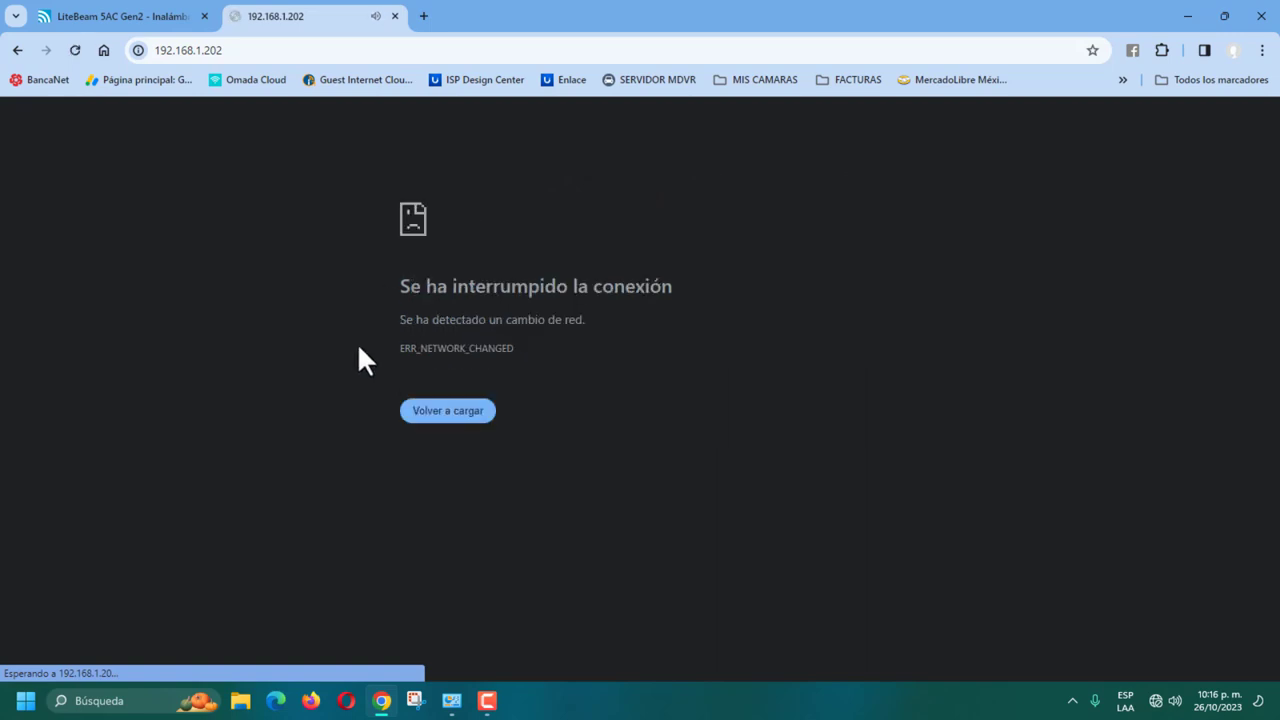
click(449, 414)
click(447, 428)
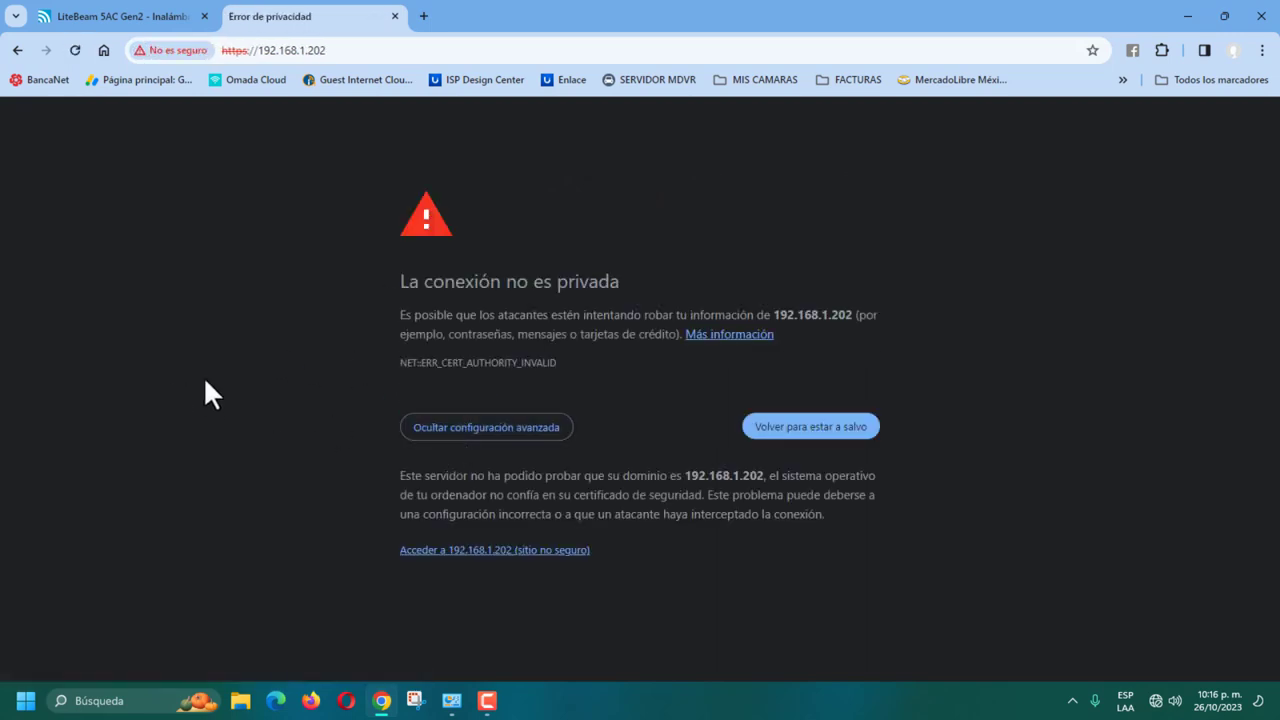
click(458, 550)
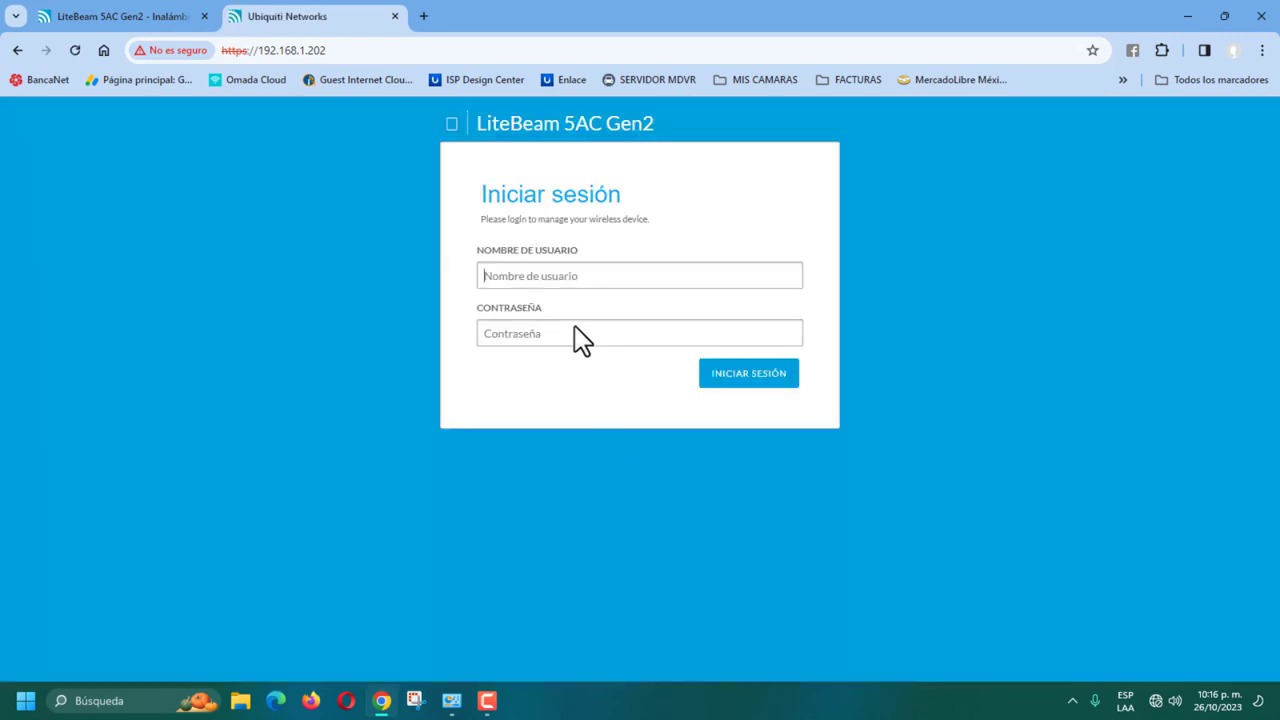
Step: Log into 192.168.1.202 with the saved username and view its RED network settings
click(551, 276)
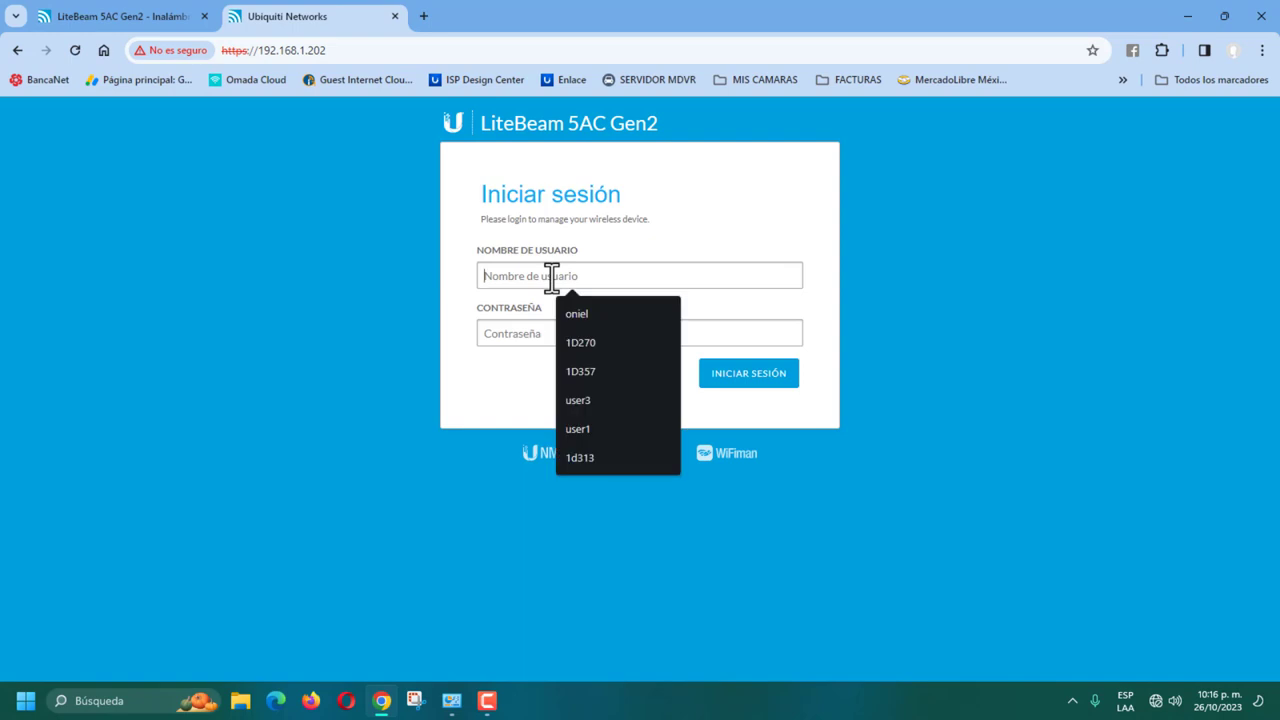
click(605, 311)
click(501, 336)
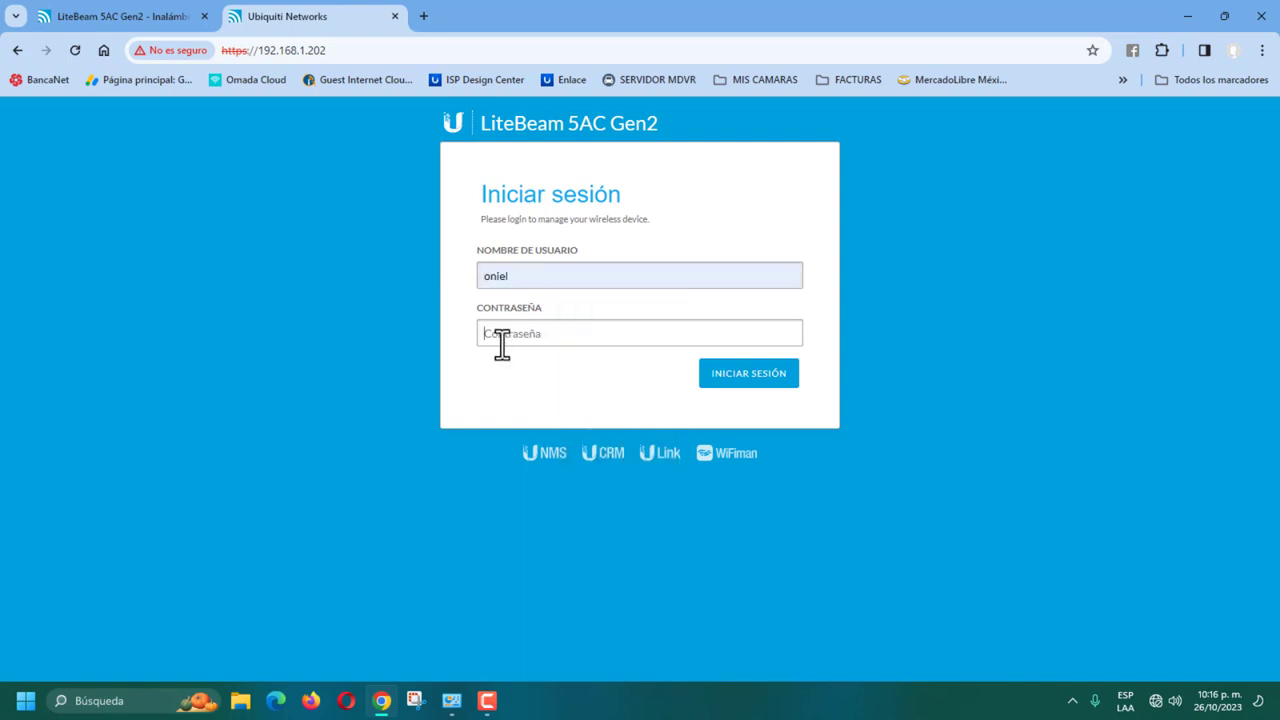
text(•••)
key(Return)
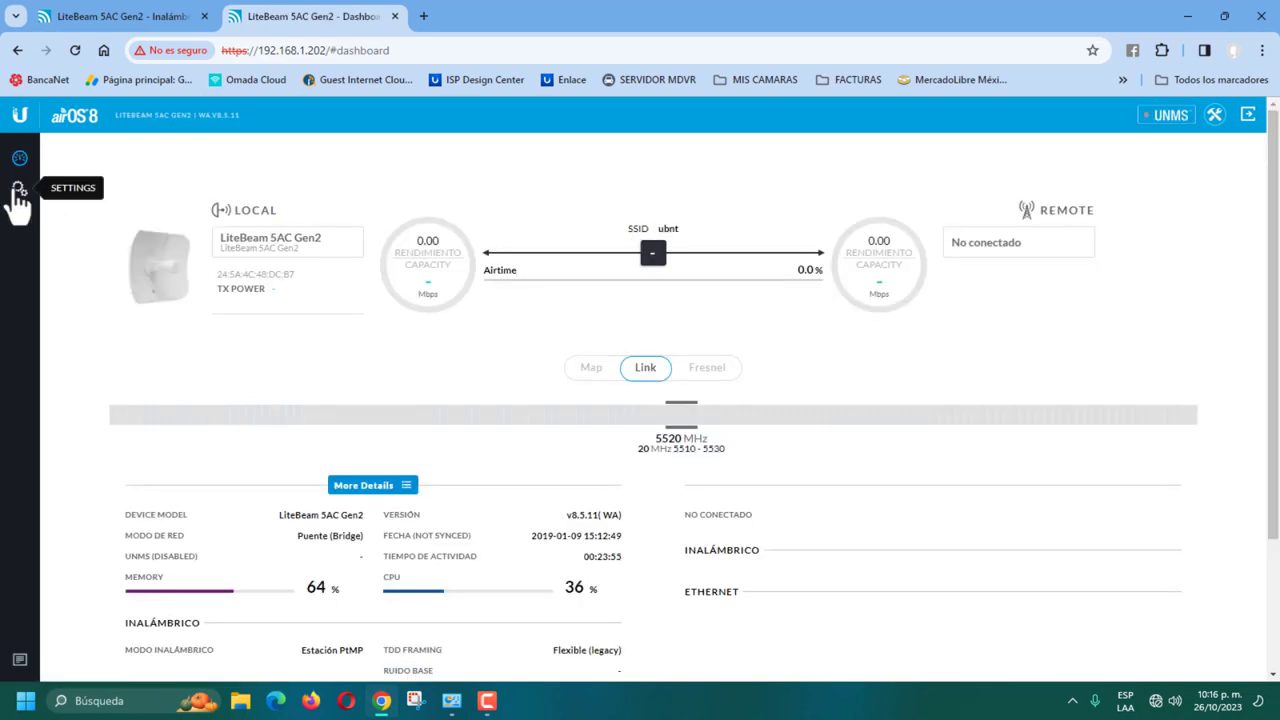
click(18, 192)
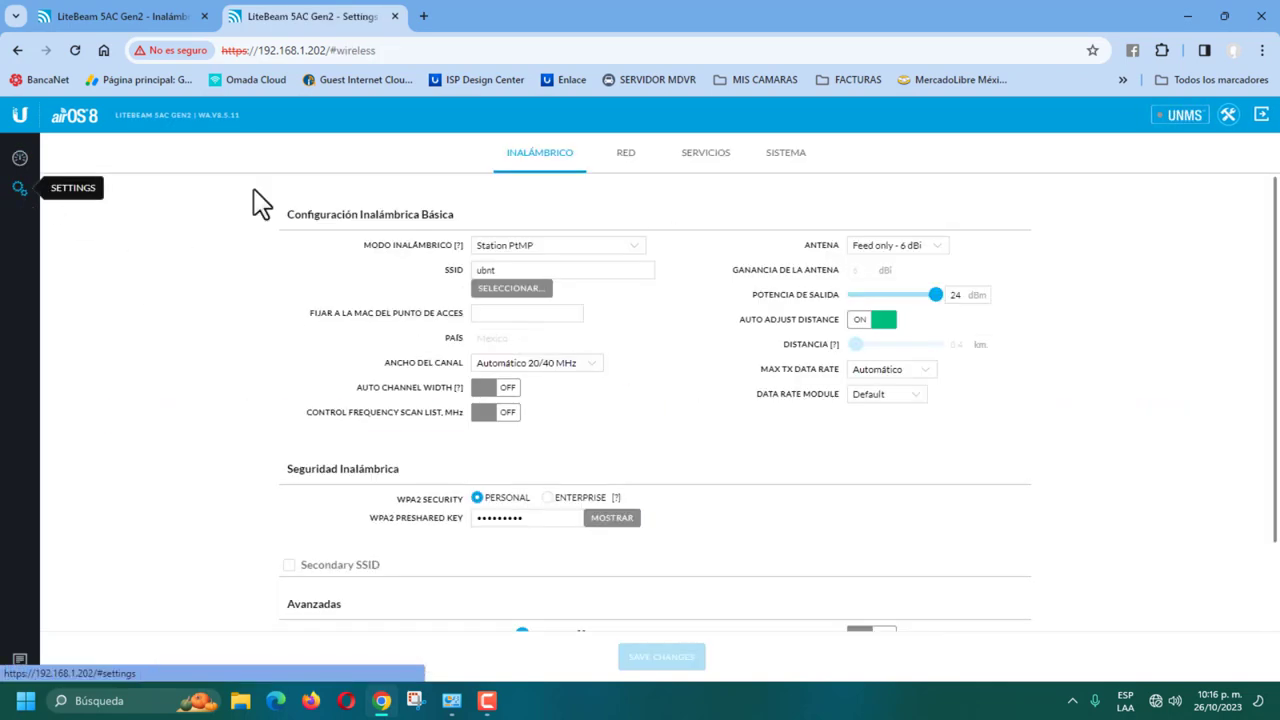
click(634, 170)
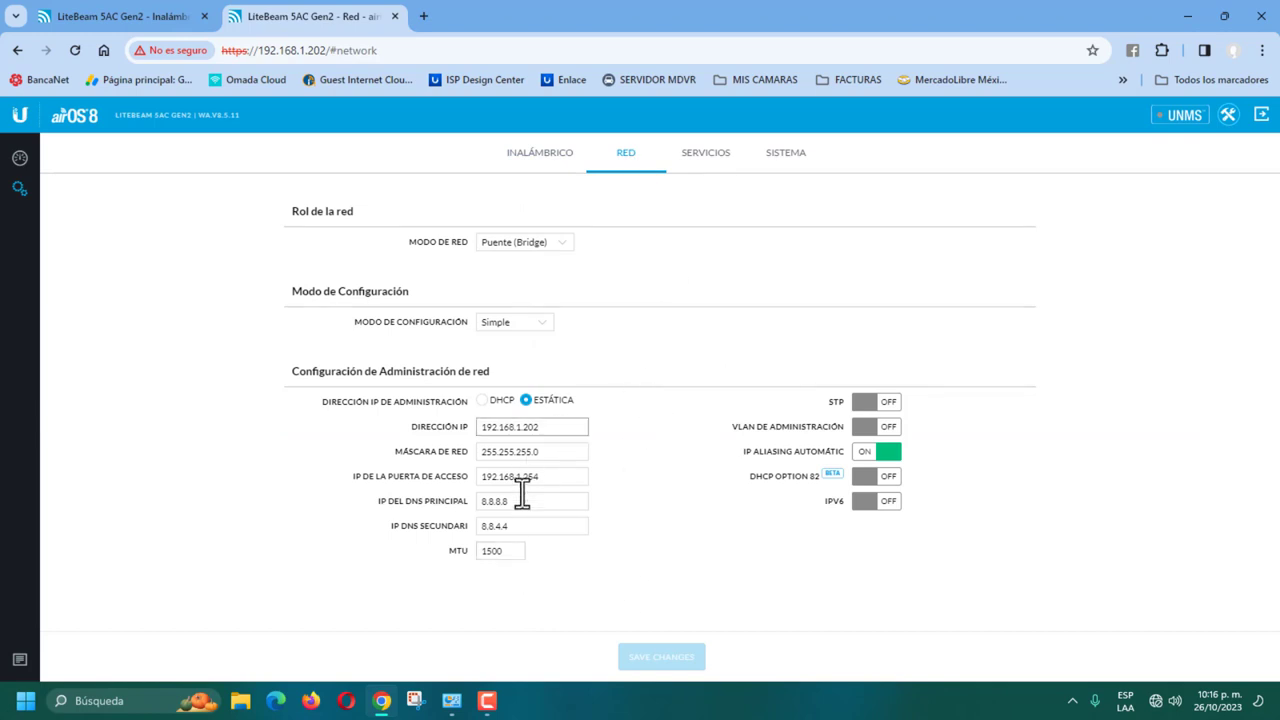
Step: Set wireless mode Station PtP, antenna 23 - 23 dBi, and output power 1 dBm
click(546, 157)
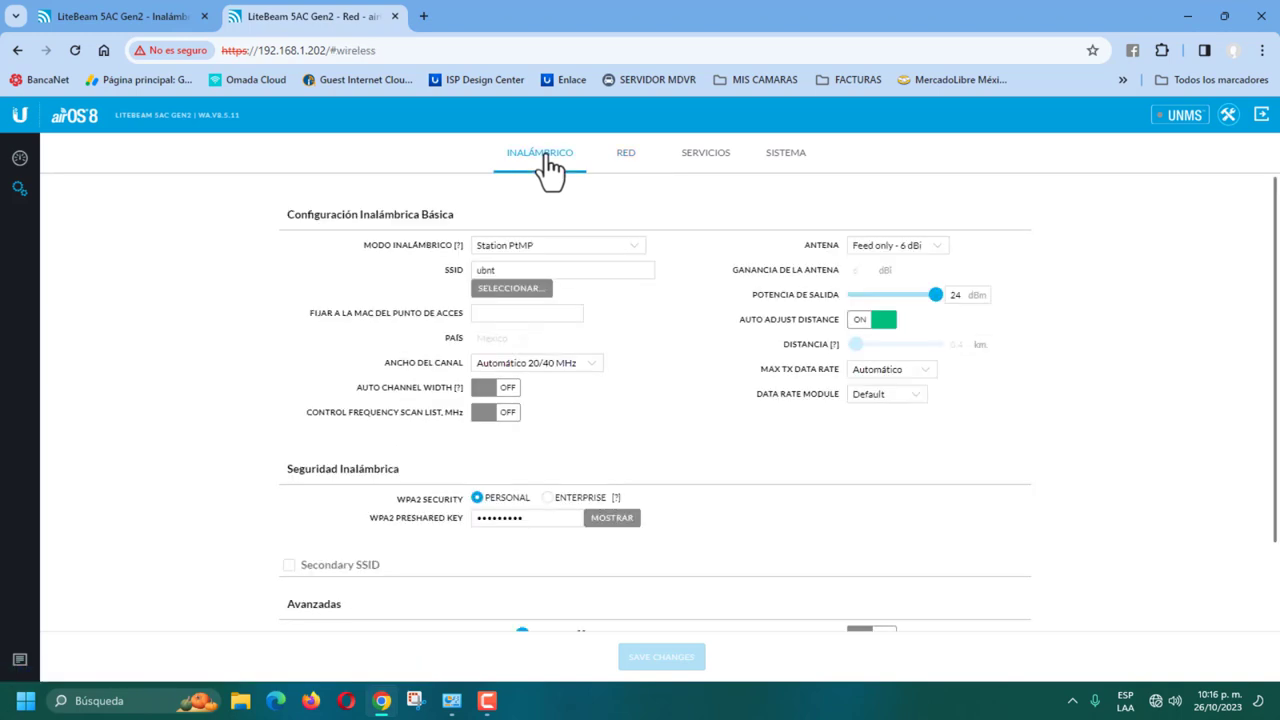
click(631, 250)
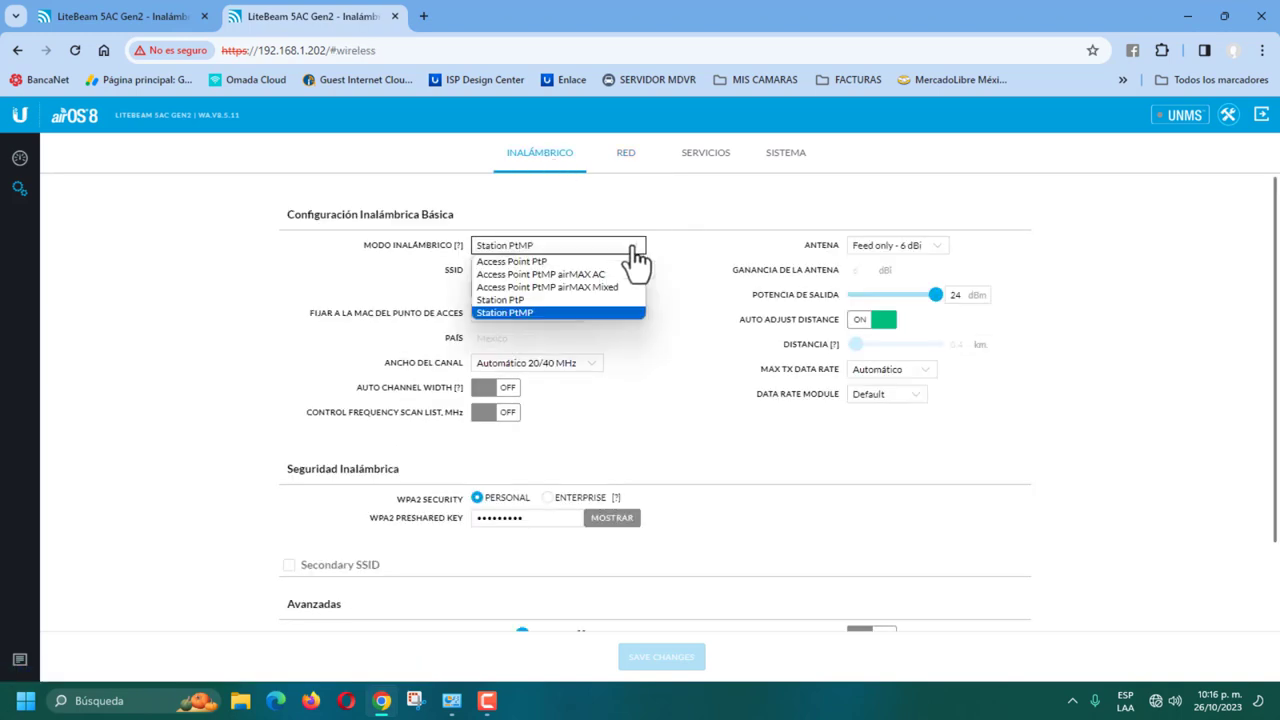
click(524, 300)
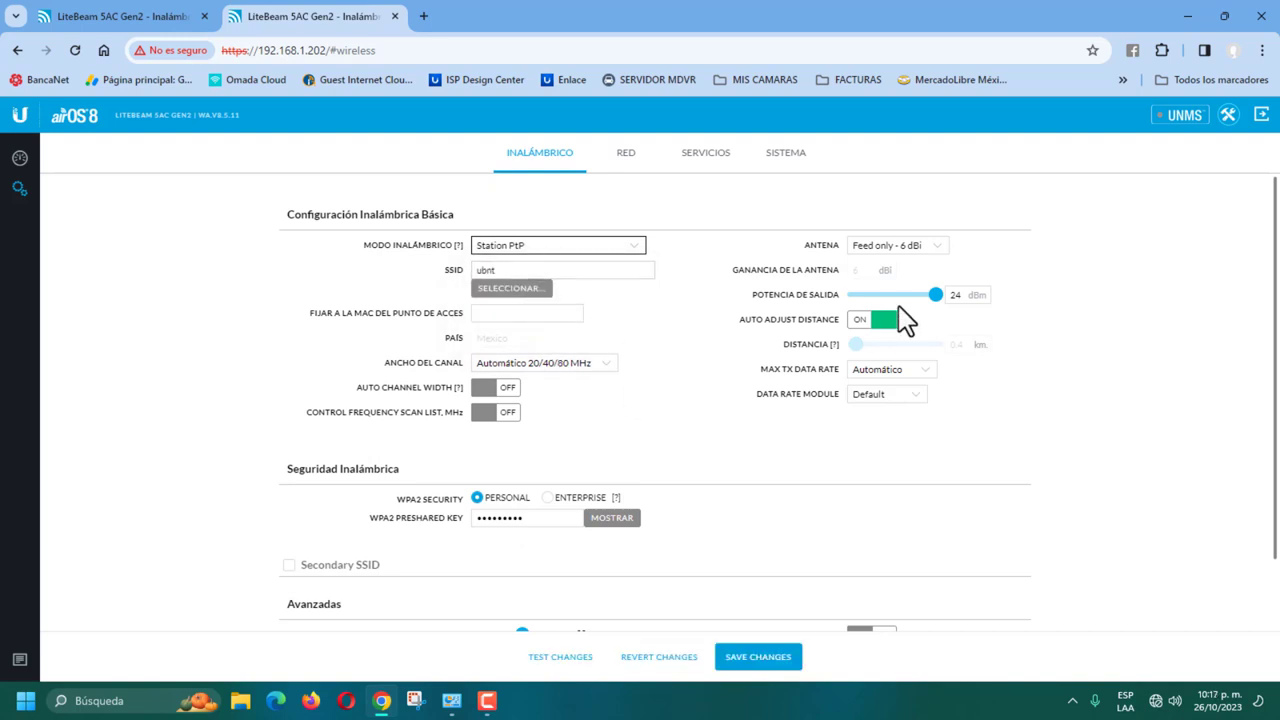
click(939, 252)
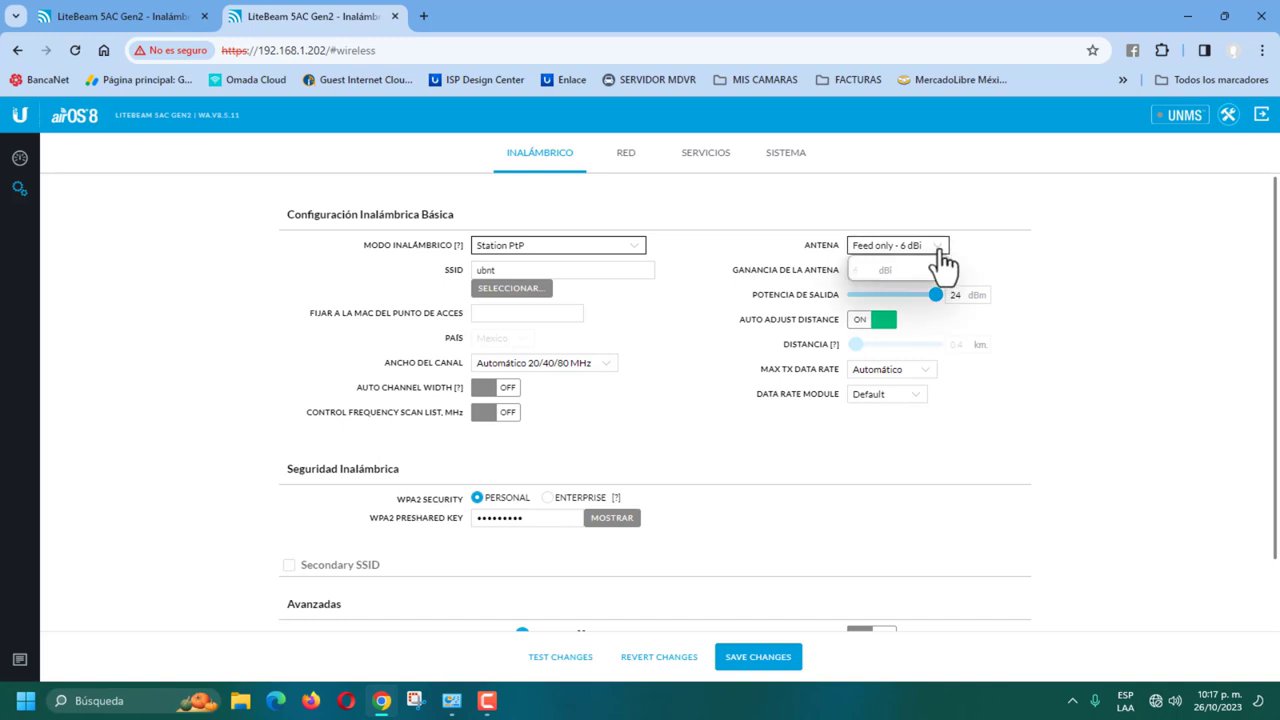
click(891, 275)
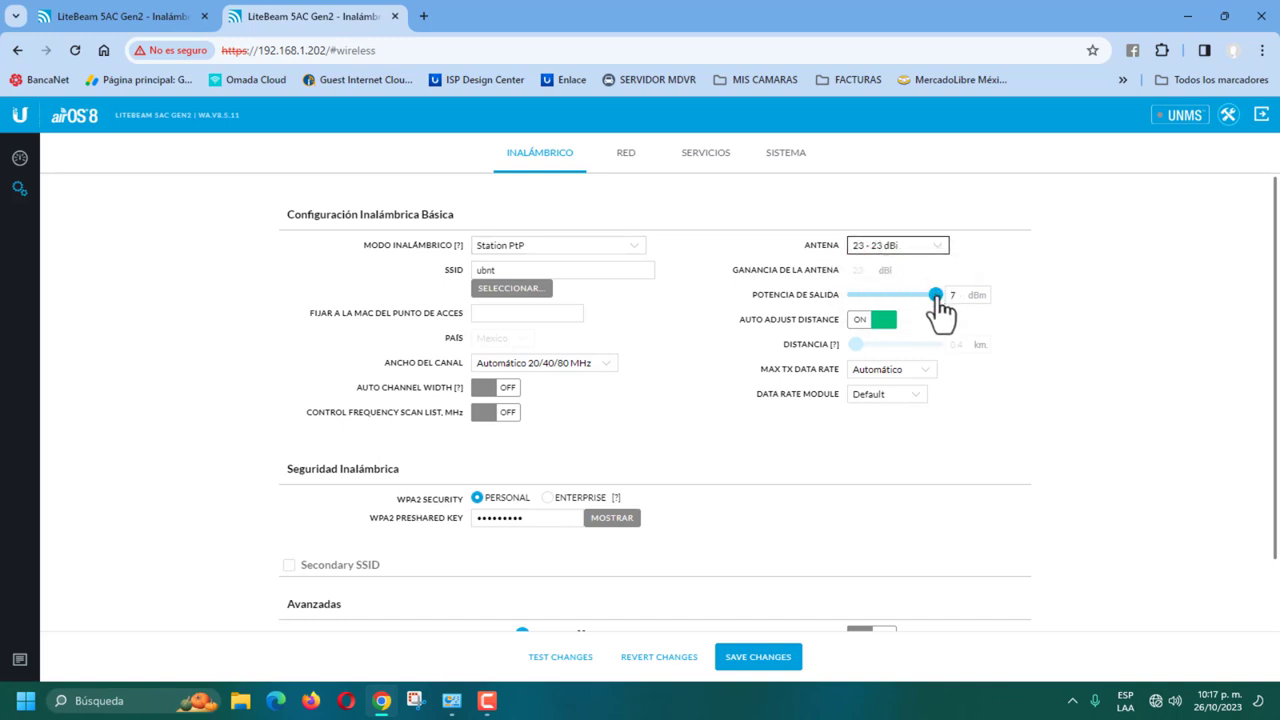
drag(937, 300, 897, 300)
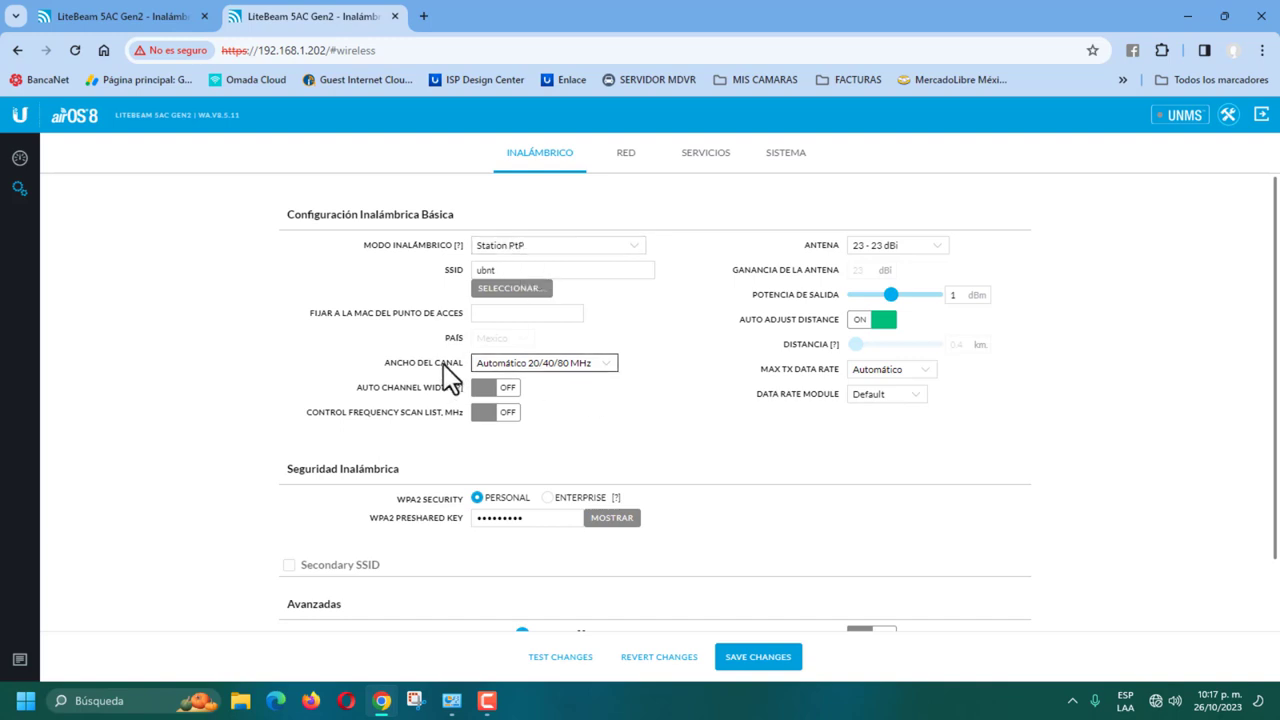
click(560, 364)
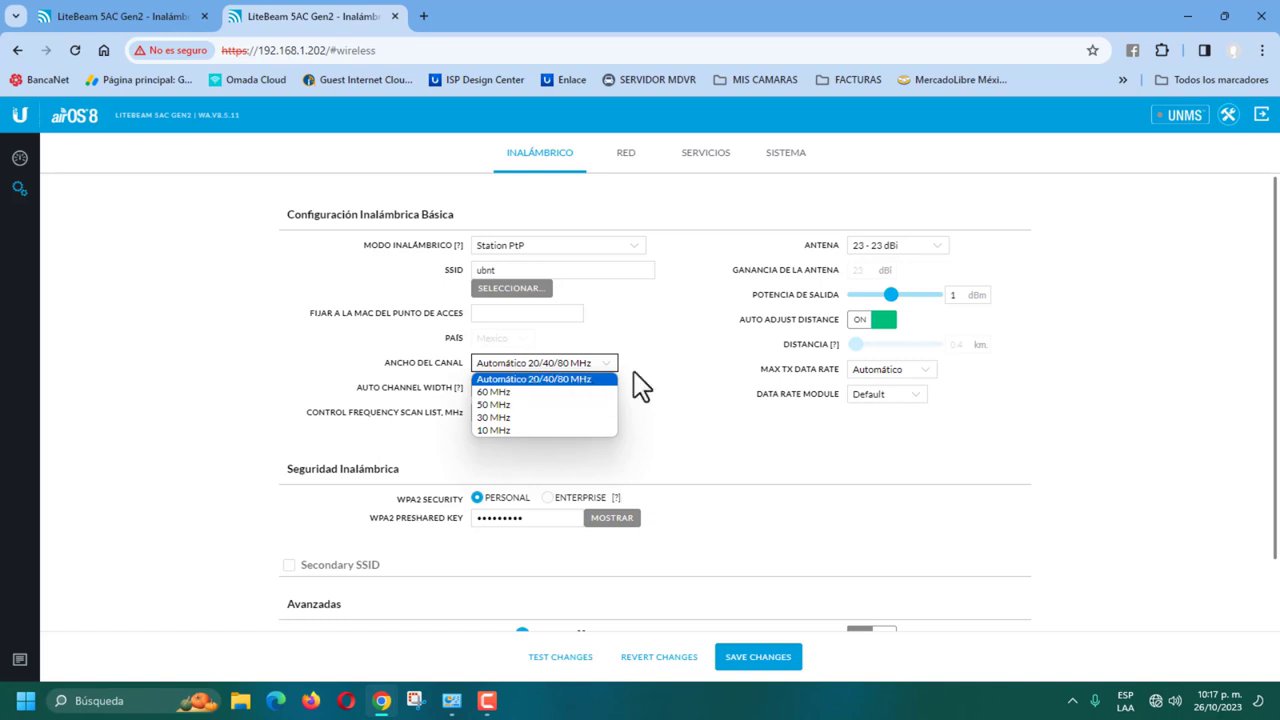
Step: Keep automatic 20/40/80 MHz channel width and switch the control frequency scan list on
click(651, 343)
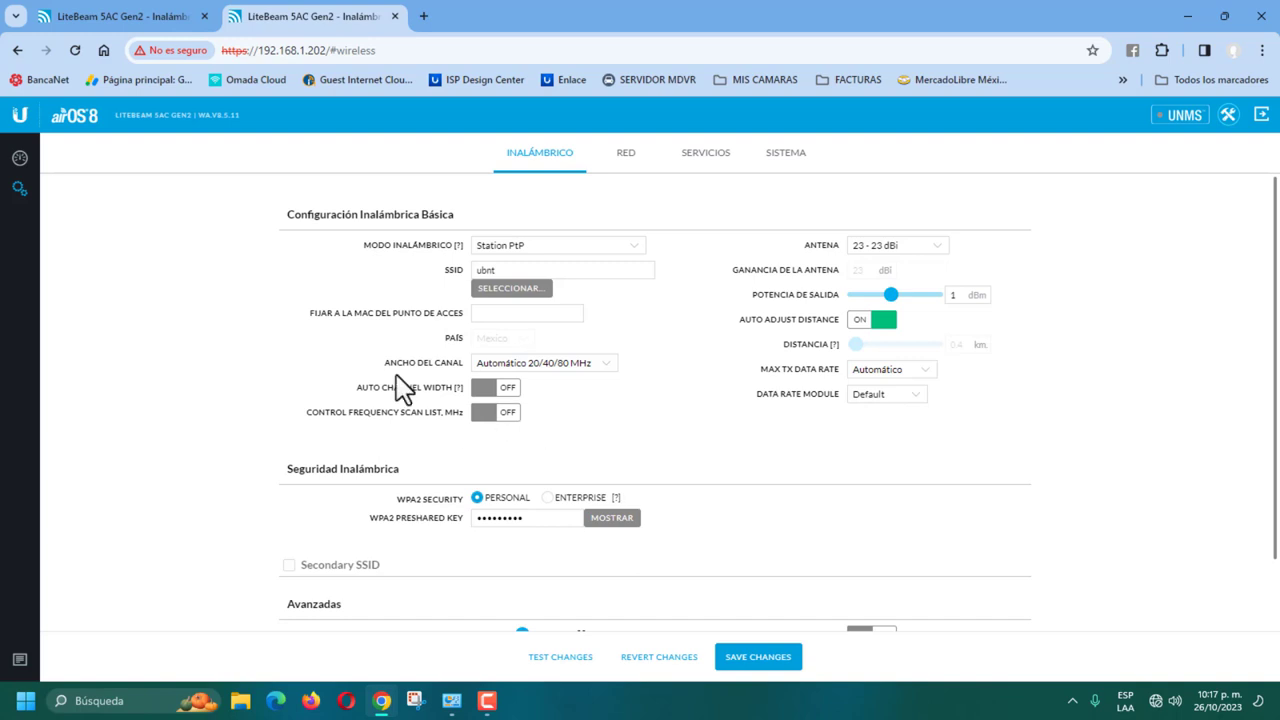
click(492, 412)
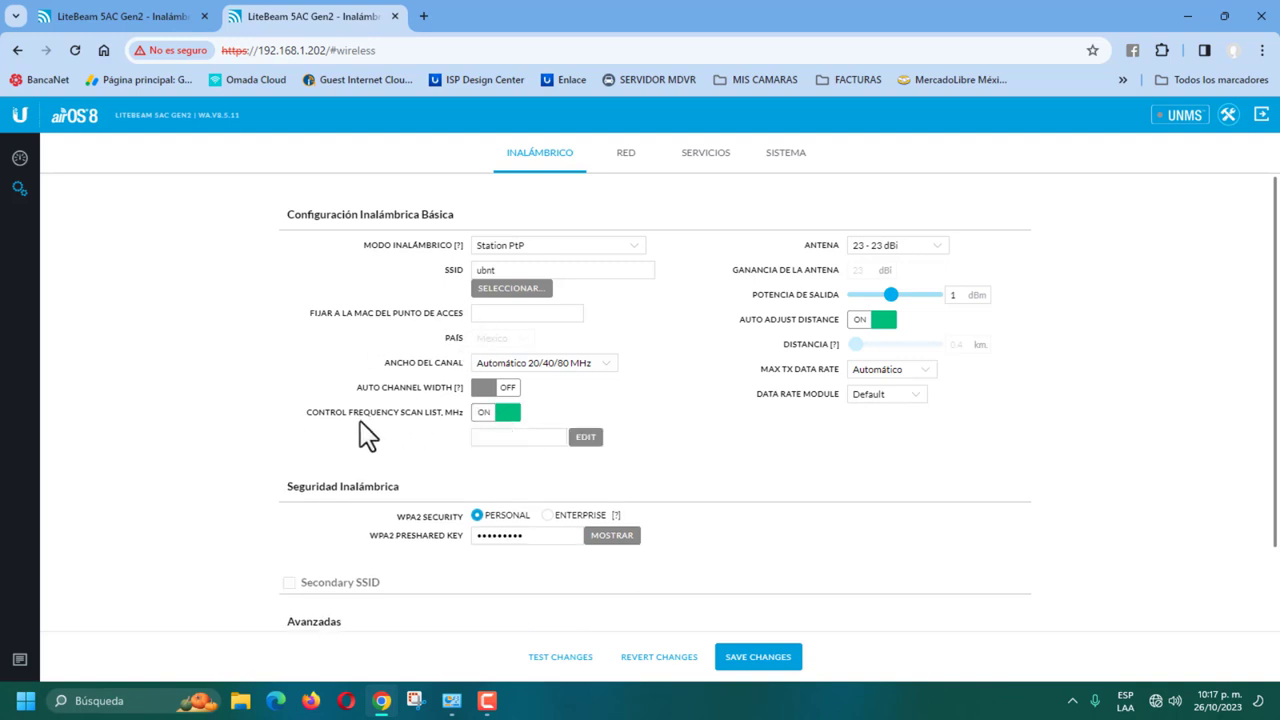
click(586, 438)
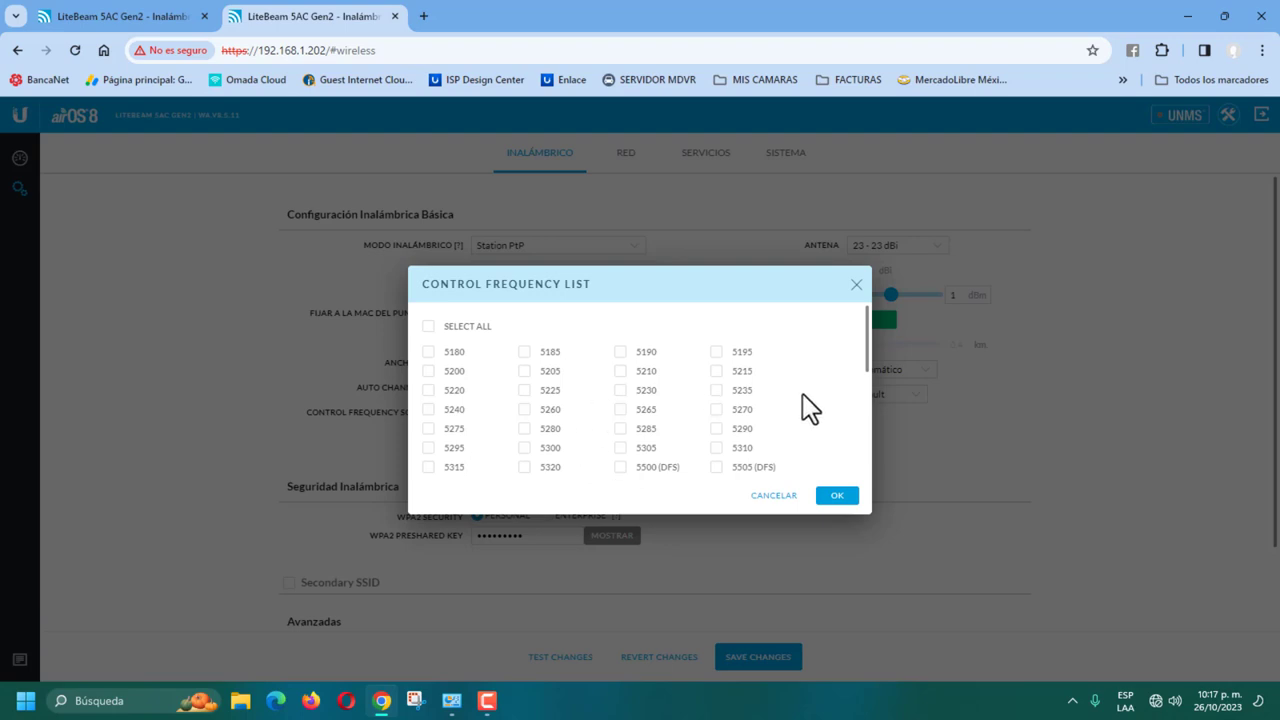
scroll(763, 380, down, 5)
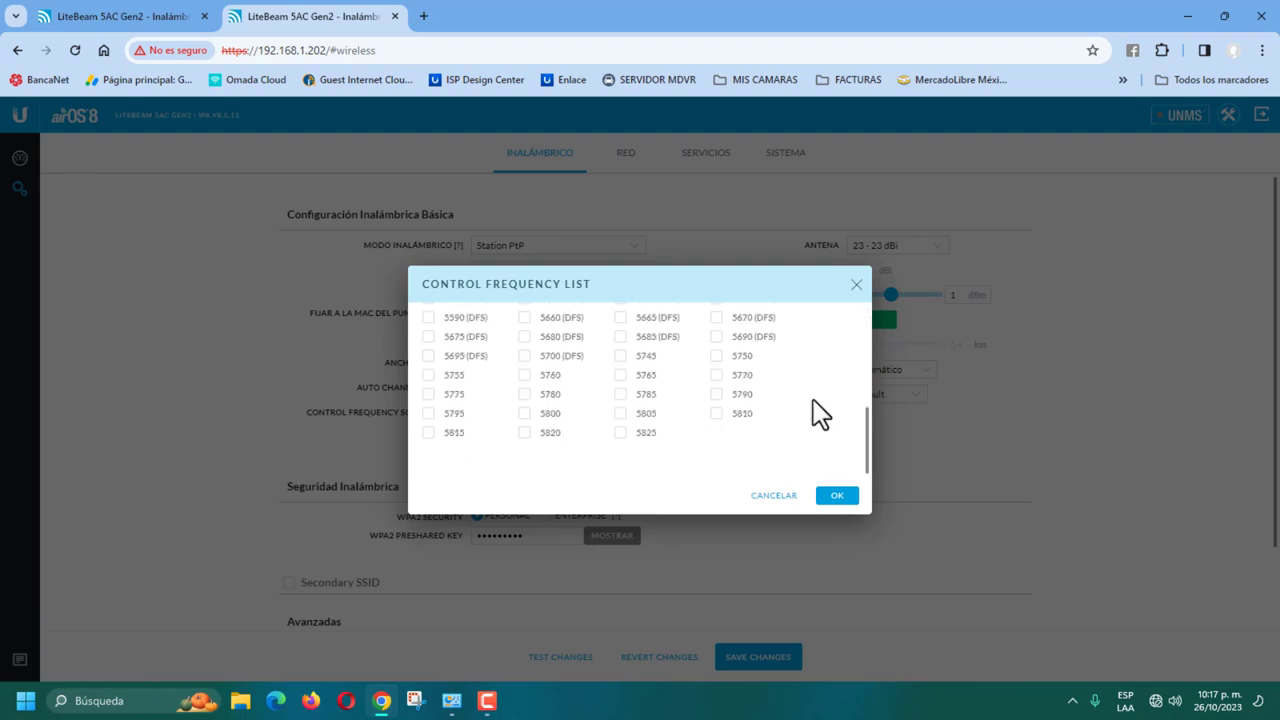
scroll(813, 399, up, 5)
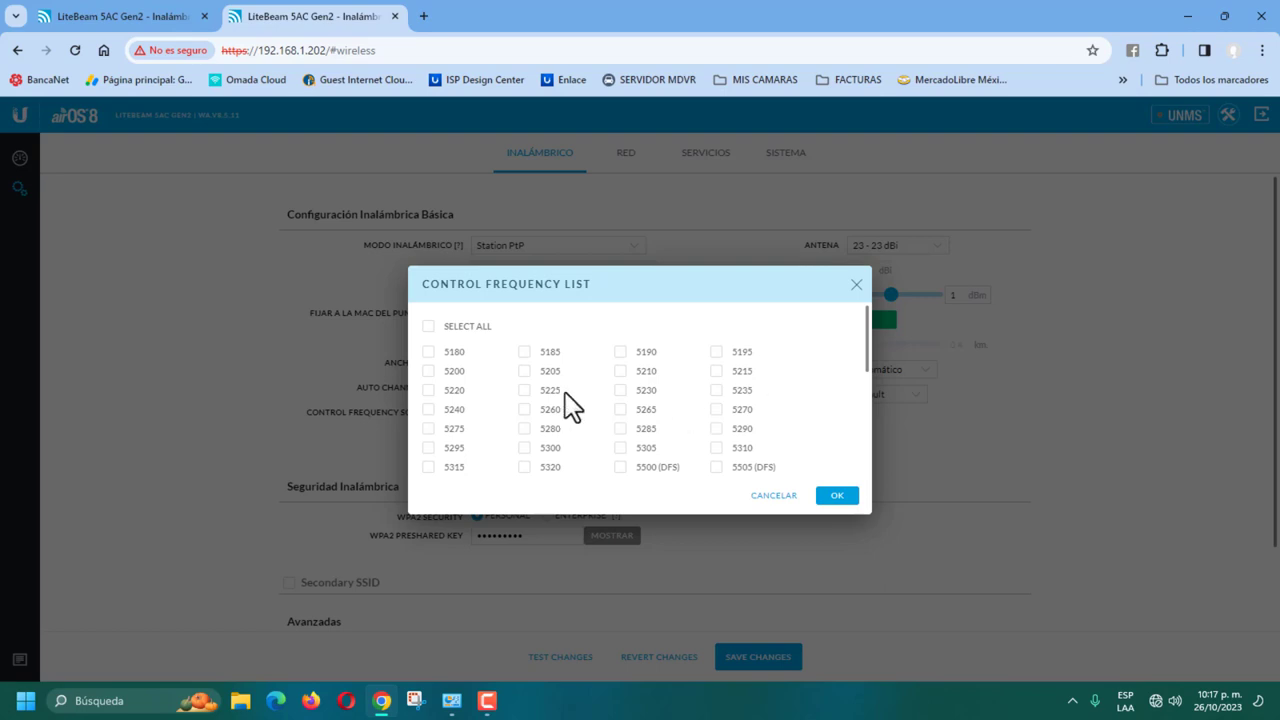
Step: Select all frequencies in the scan list, including 5745, and confirm with OK
click(428, 327)
scroll(565, 382, down, 5)
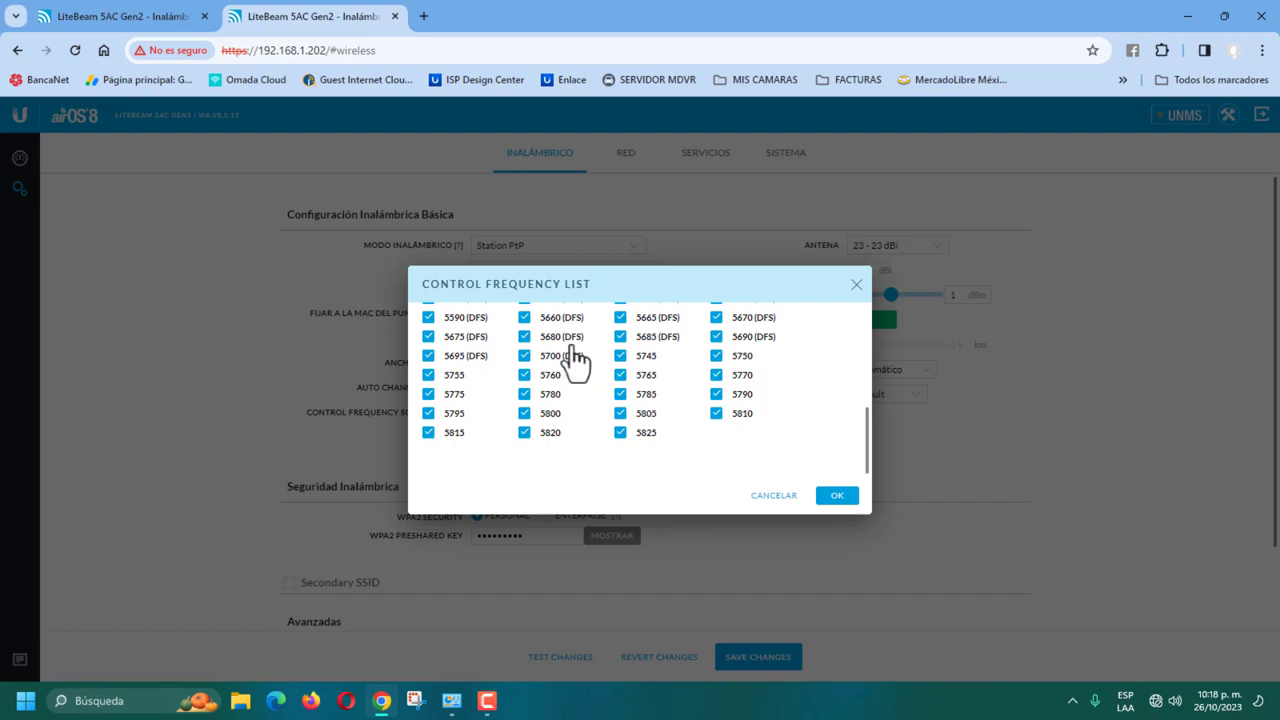
scroll(523, 366, up, 5)
click(448, 334)
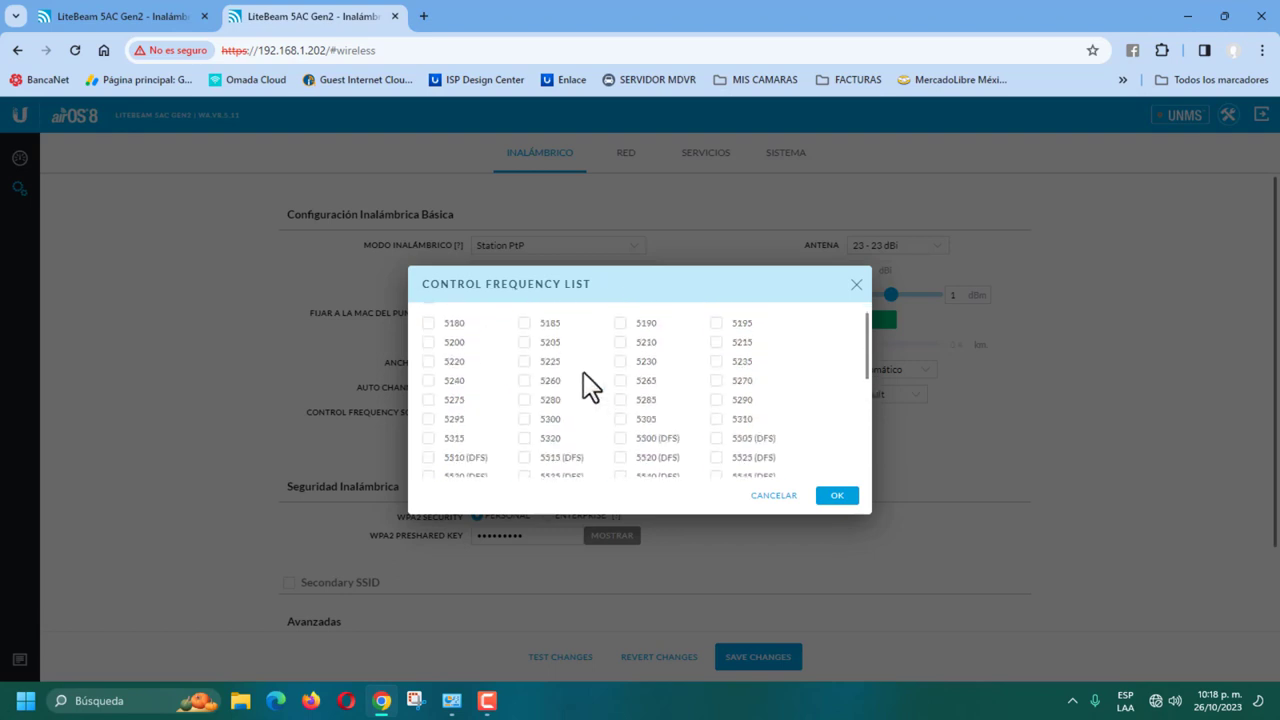
scroll(646, 372, down, 5)
scroll(672, 430, down, 1)
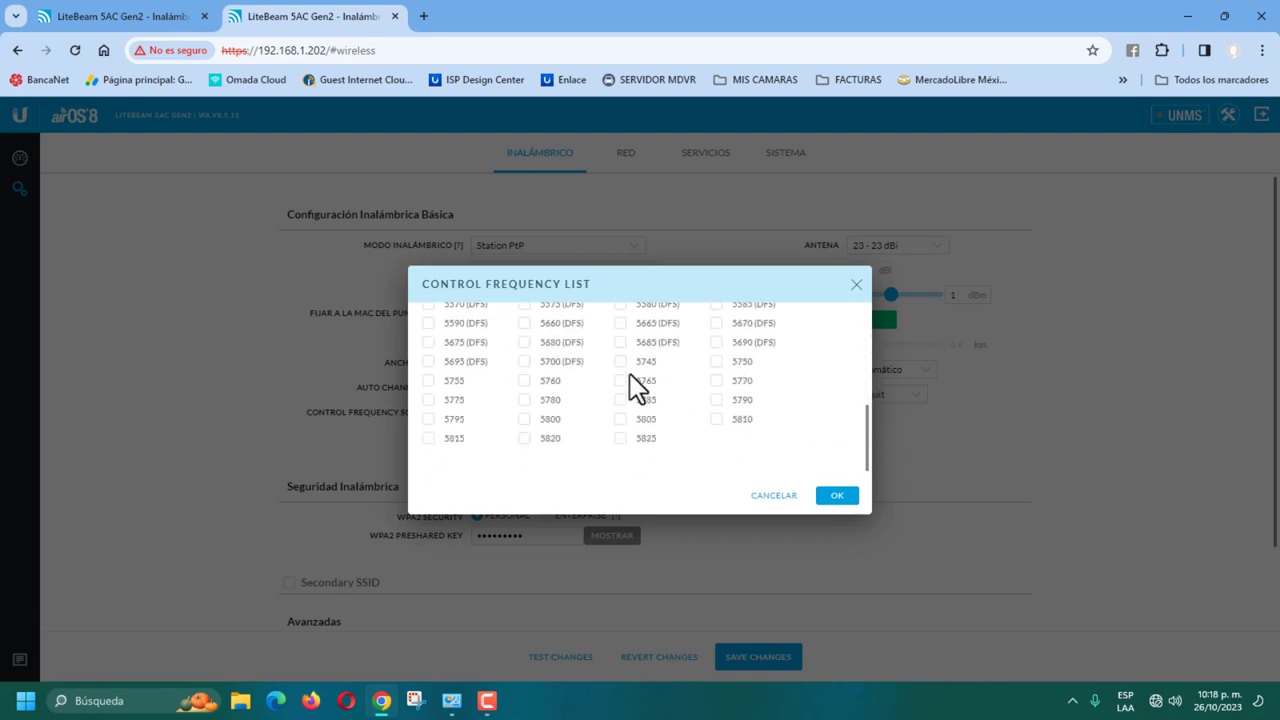
click(620, 362)
scroll(545, 378, up, 2)
scroll(548, 378, up, 4)
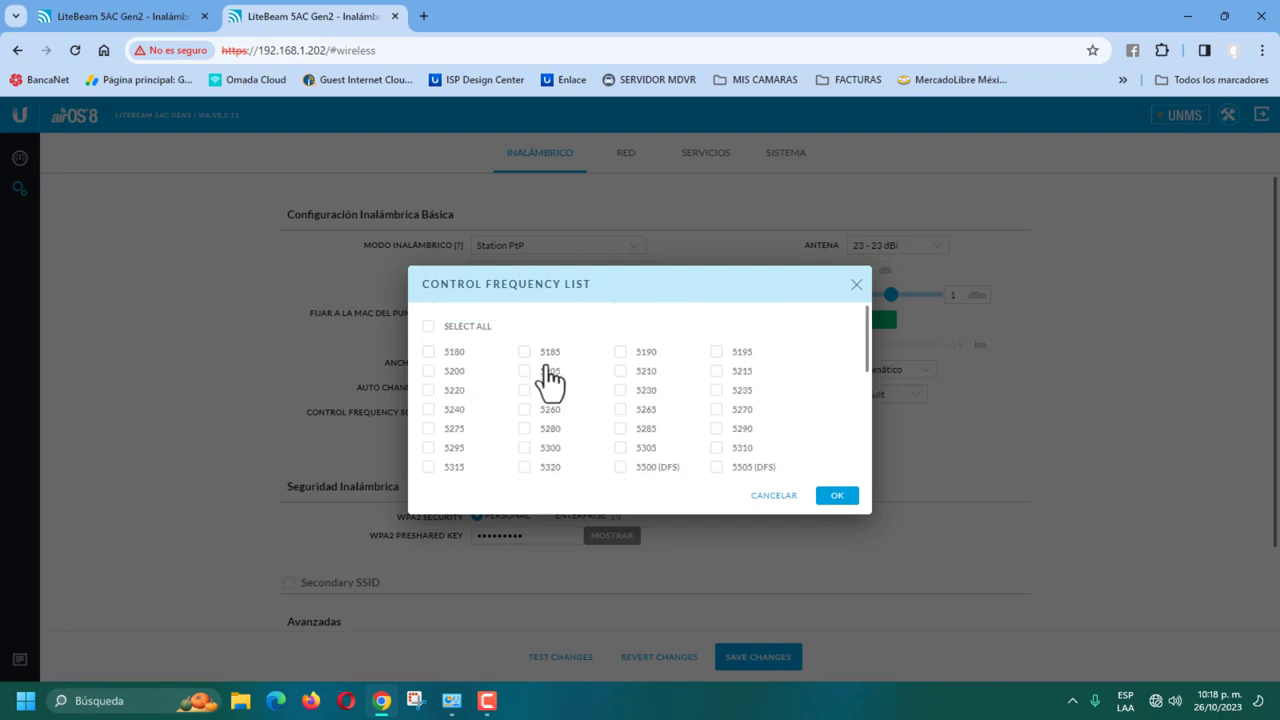
double_click(428, 326)
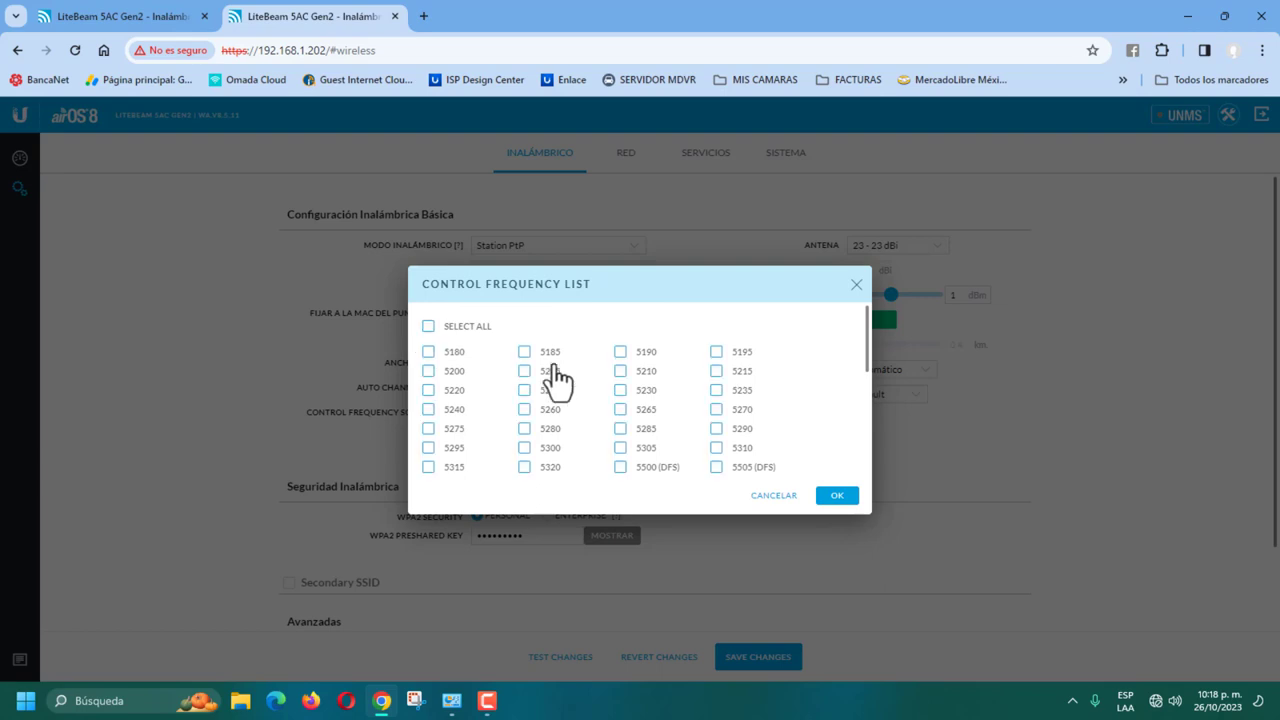
scroll(571, 373, down, 10)
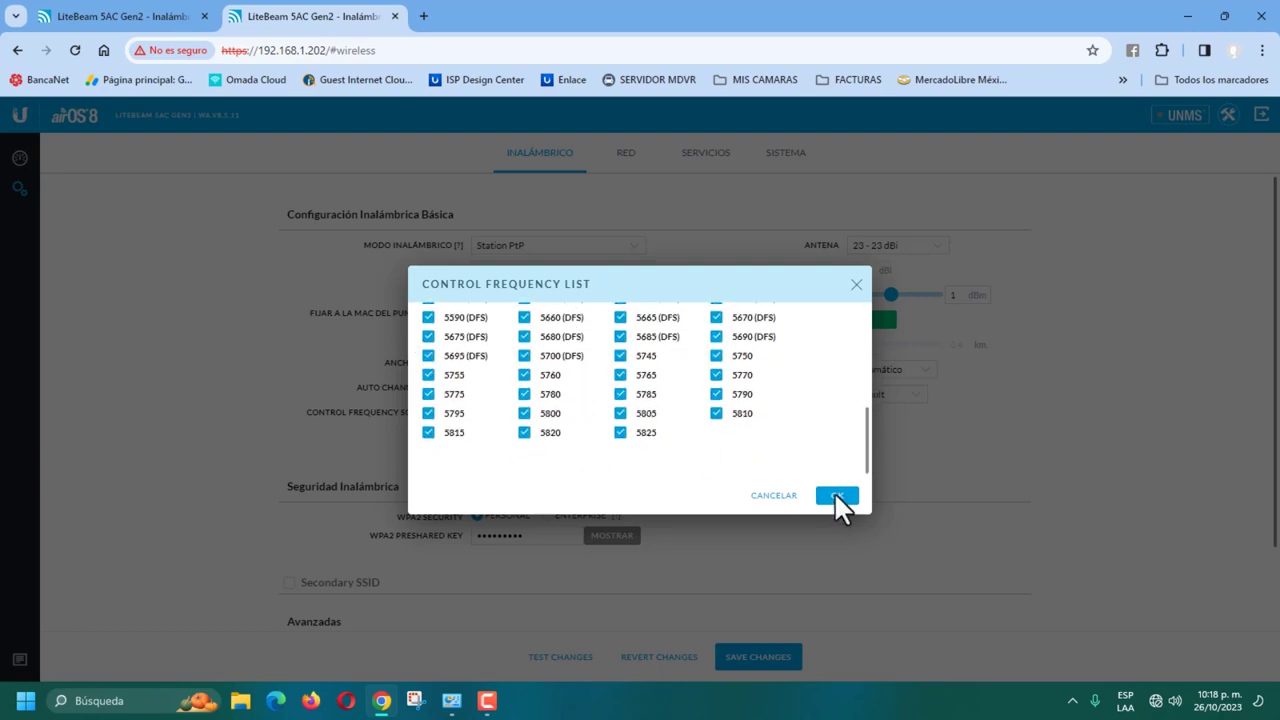
click(836, 495)
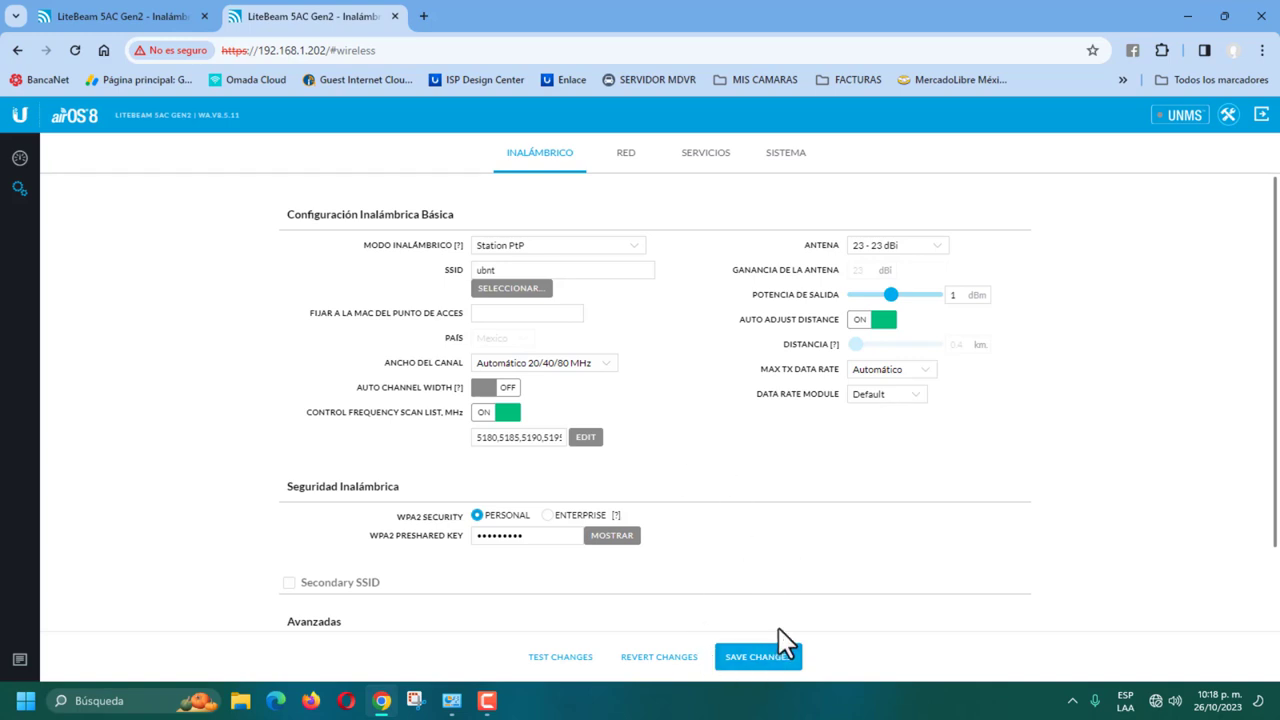
Step: Save the station's wireless settings and run a site survey from the SSID field
click(771, 664)
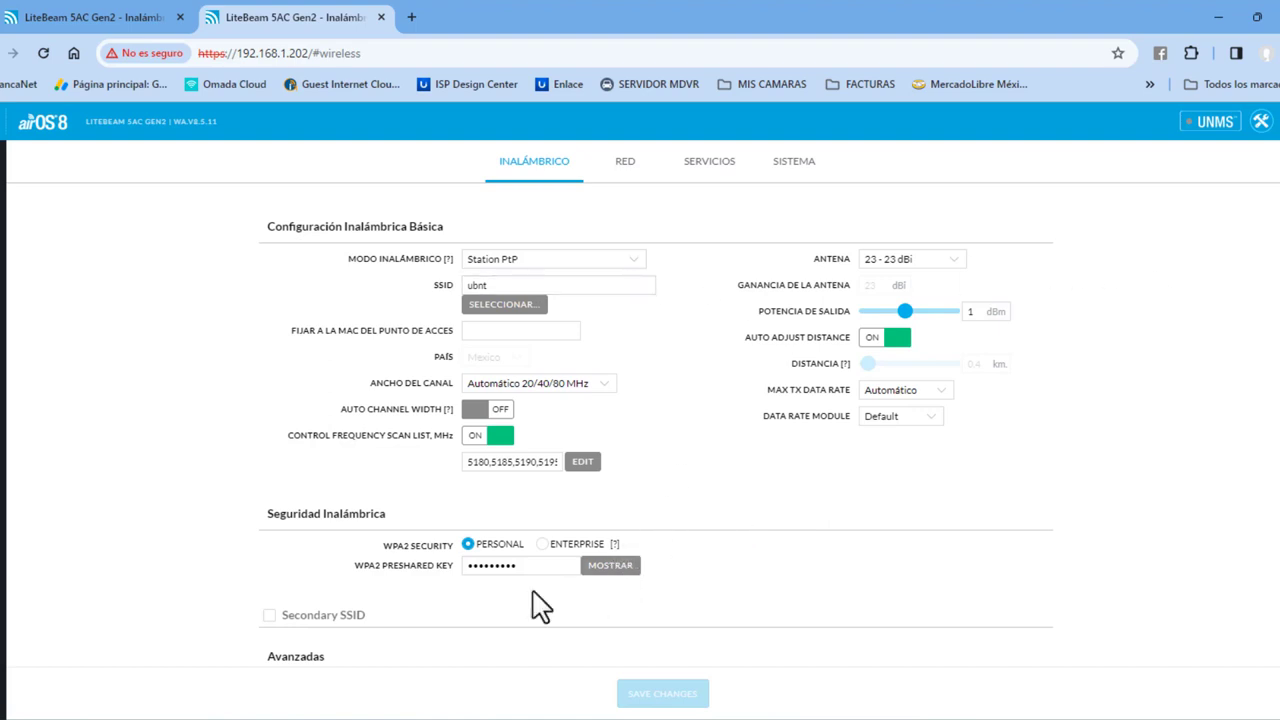
click(522, 286)
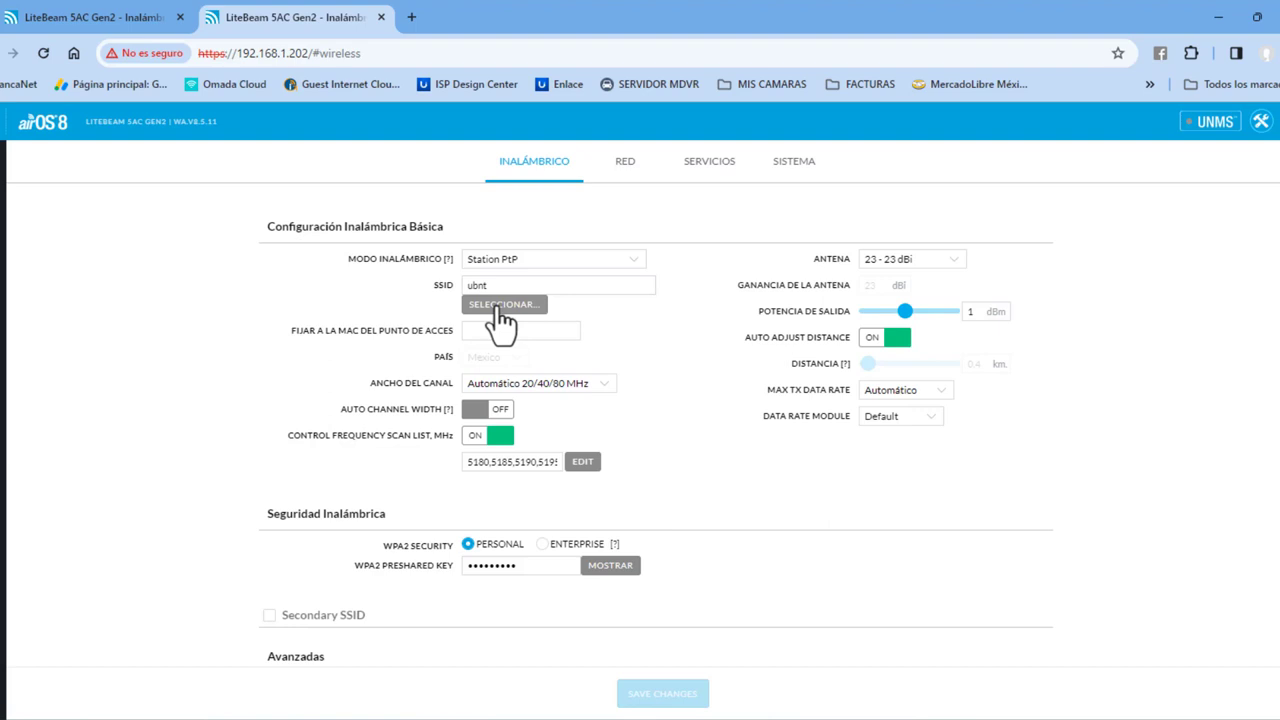
click(498, 308)
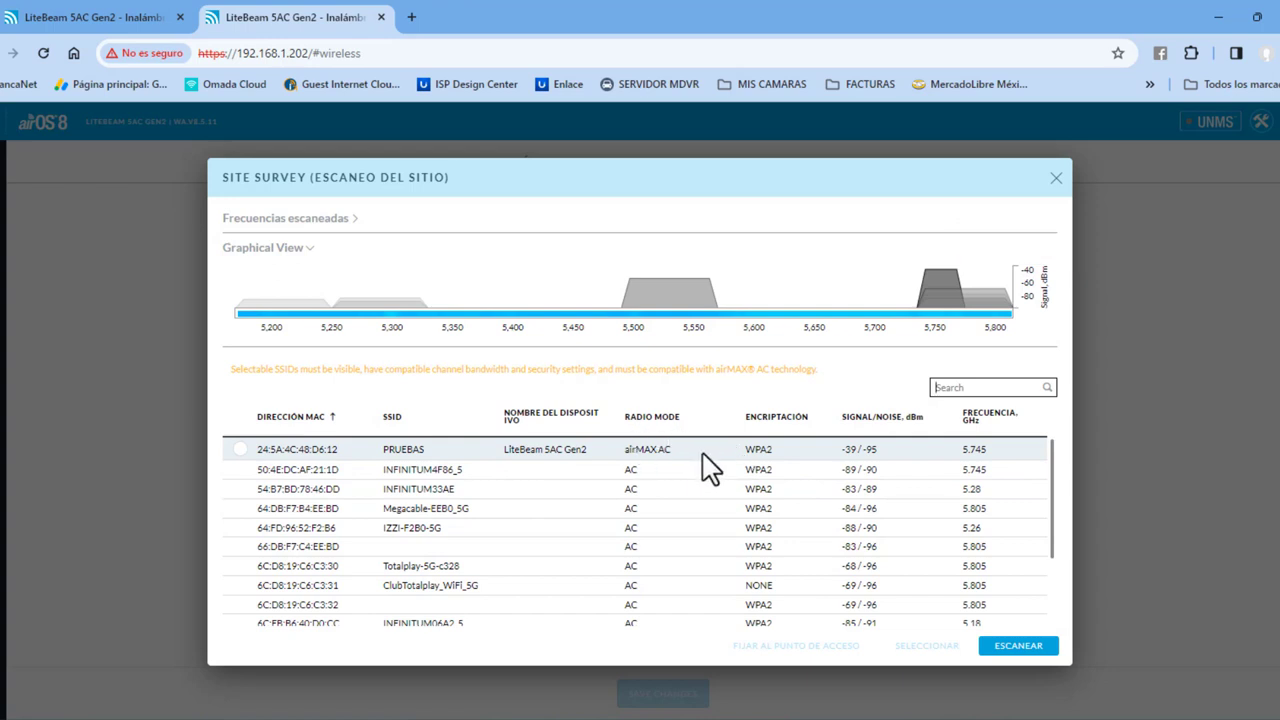
Step: Pick PRUEBAS from the survey and lock the station to its access point MAC
click(240, 449)
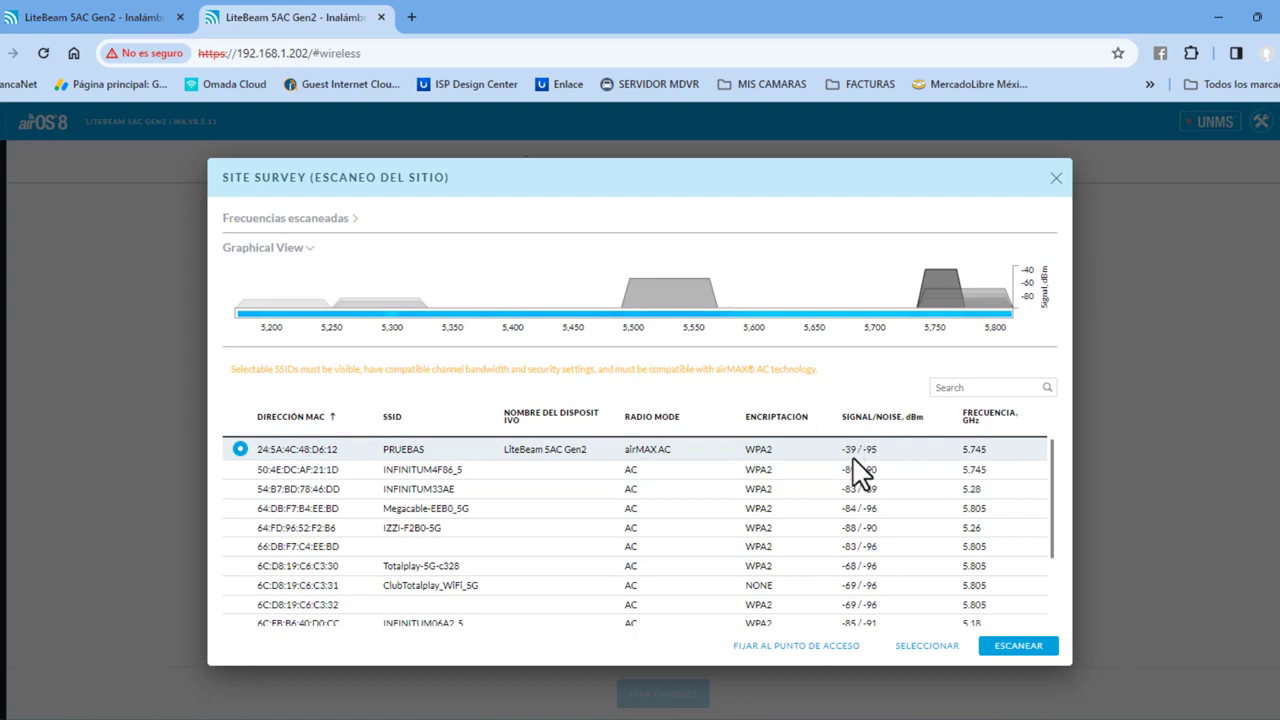
click(763, 645)
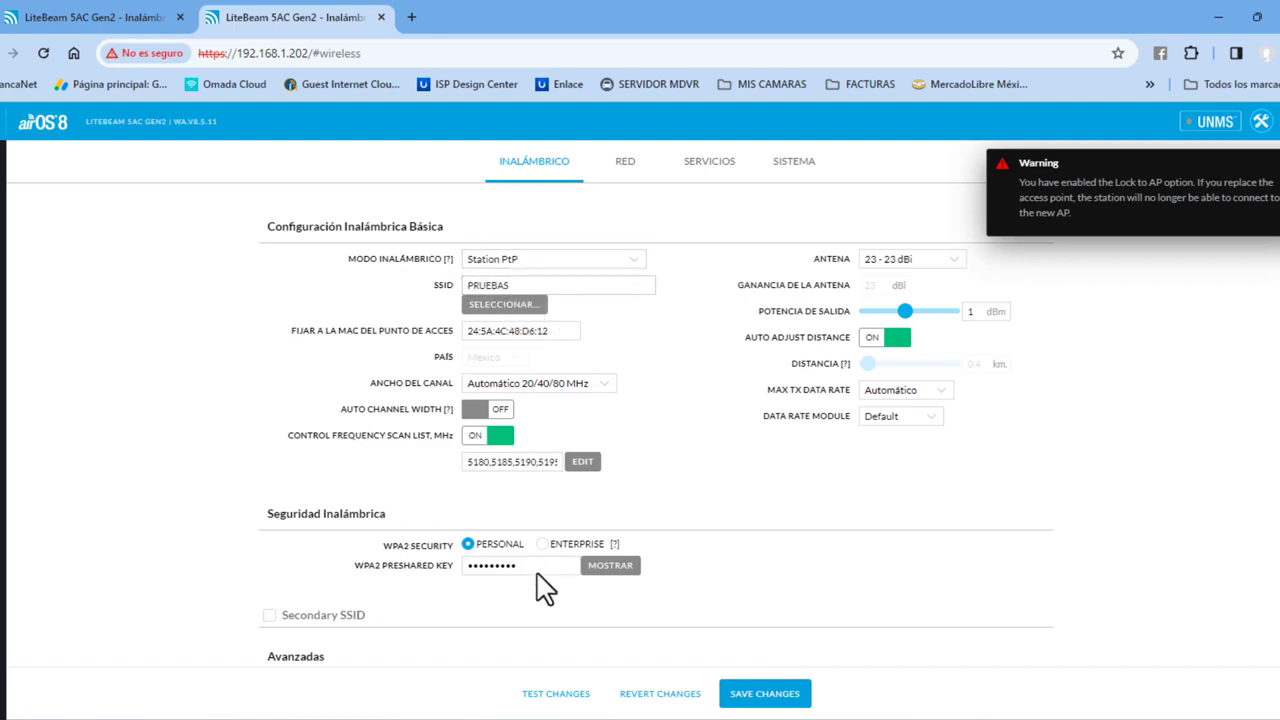
Step: Replace the station's WPA2 preshared key with a new key and save the wireless changes
click(600, 565)
drag(549, 570, 446, 574)
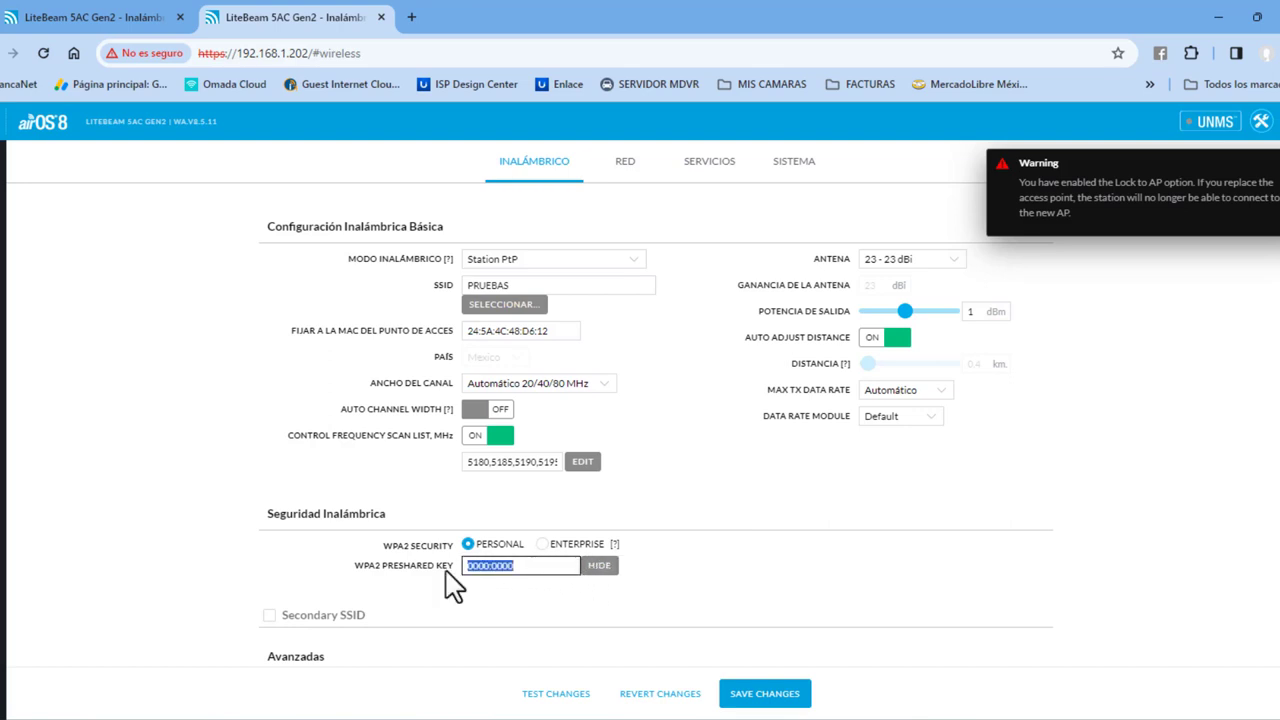
text(123456789)
click(771, 703)
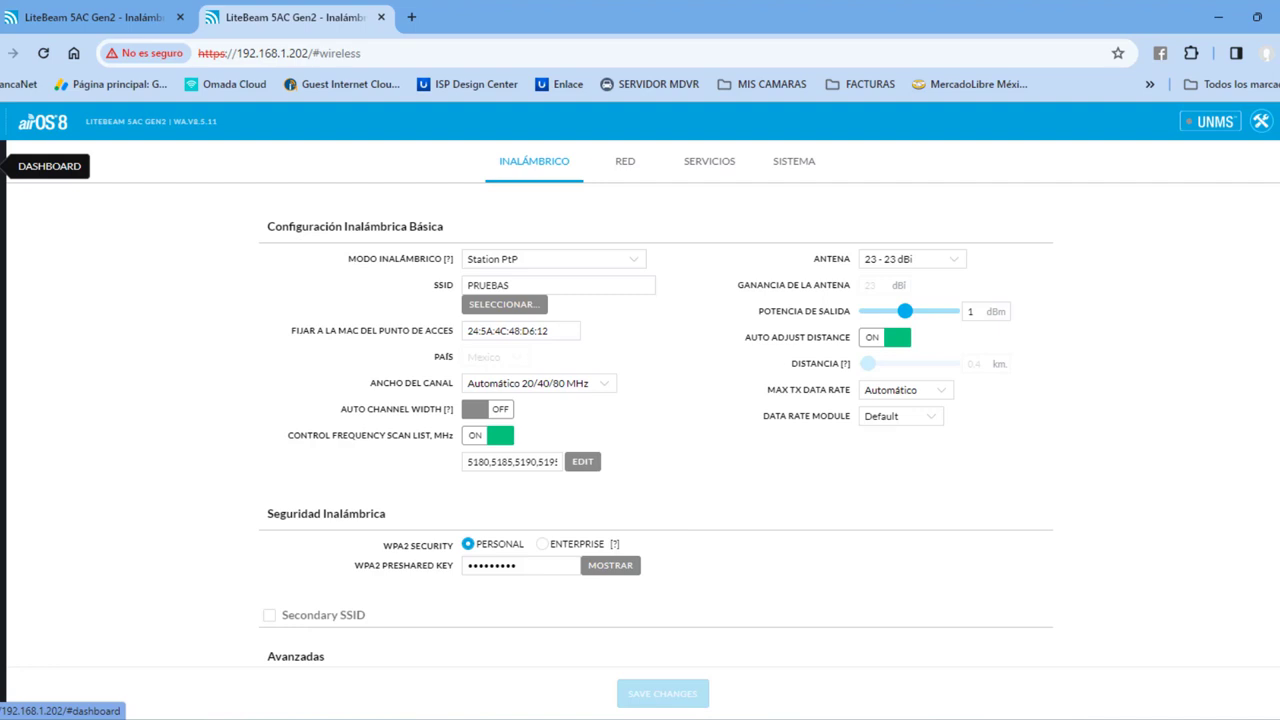
Step: View the dashboard to check the link to the remote LiteBeam on SSID PRUEBAS
click(4, 166)
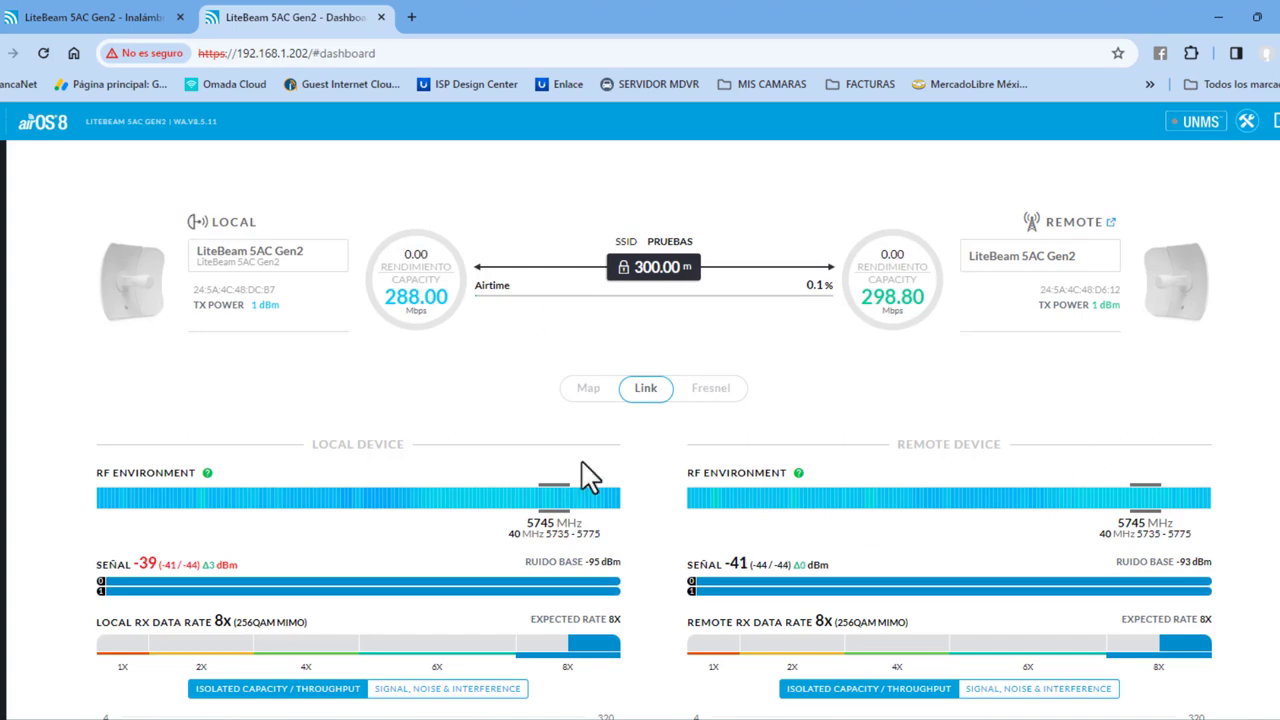
Step: Switch the Ethernet adapter's IPv4 from static 192.168.1.10 to automatic IP and DNS, and close its properties
click(446, 710)
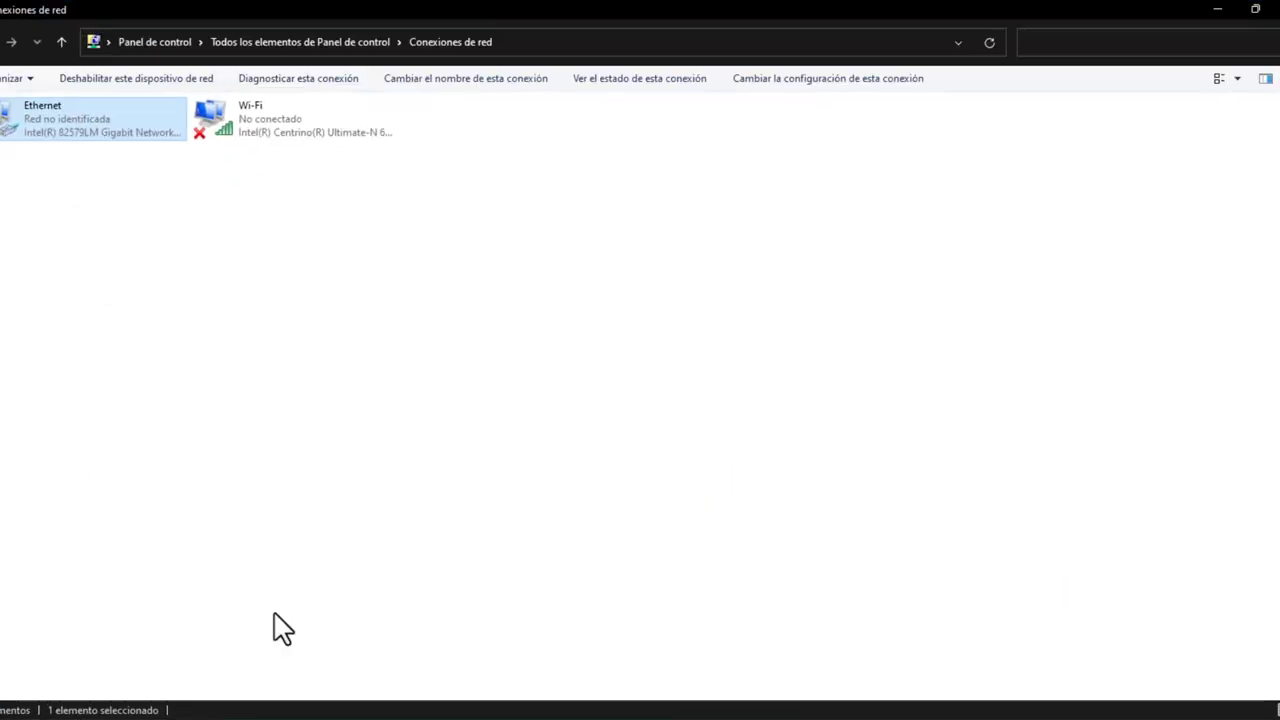
right_click(60, 127)
click(130, 285)
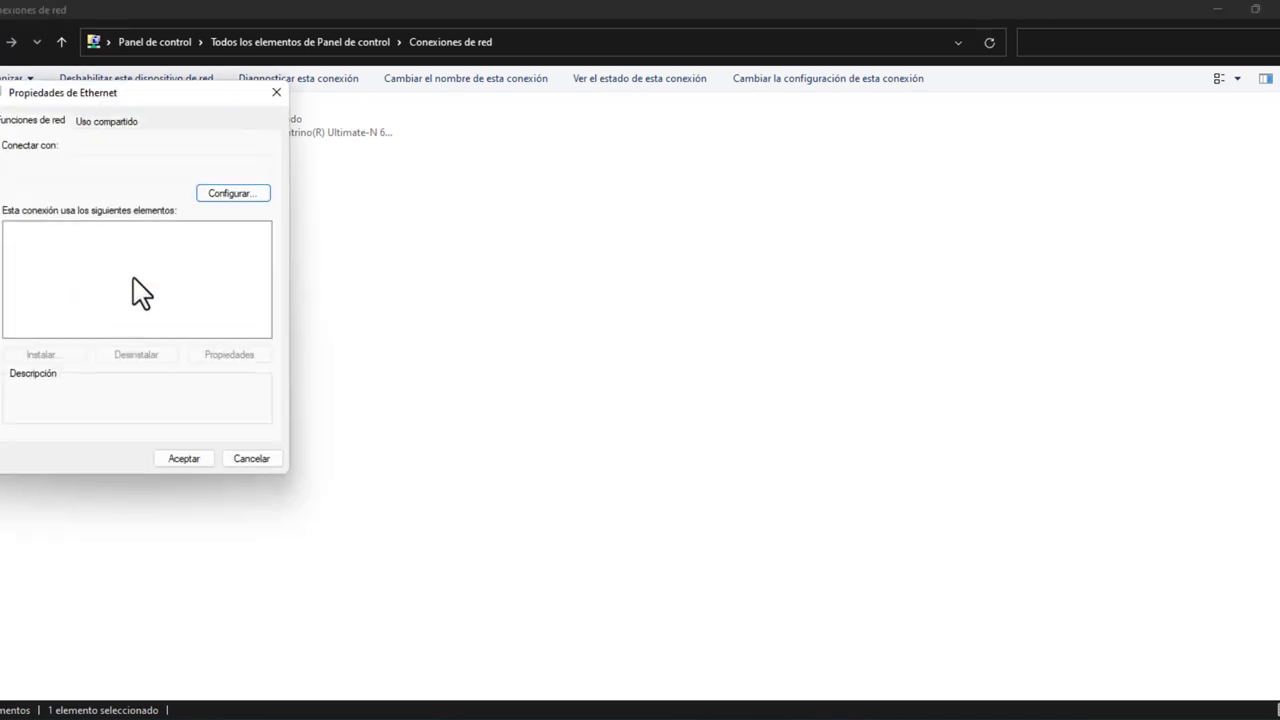
click(165, 273)
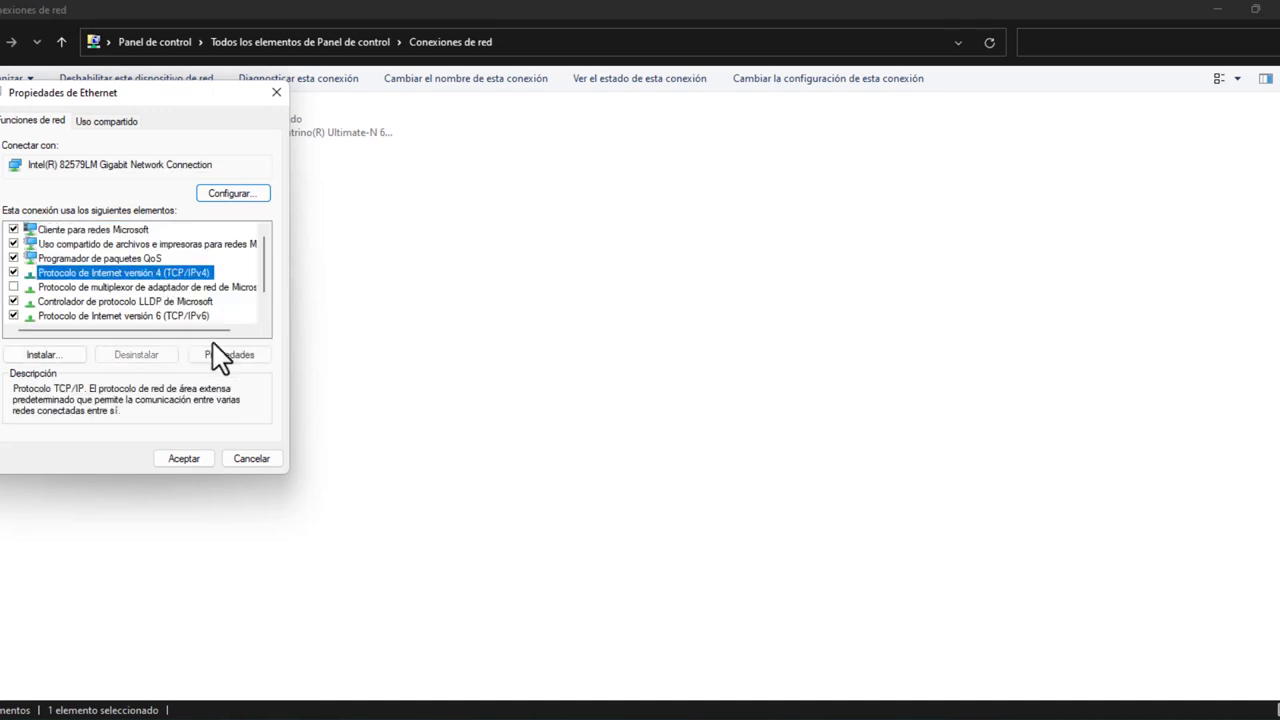
click(226, 360)
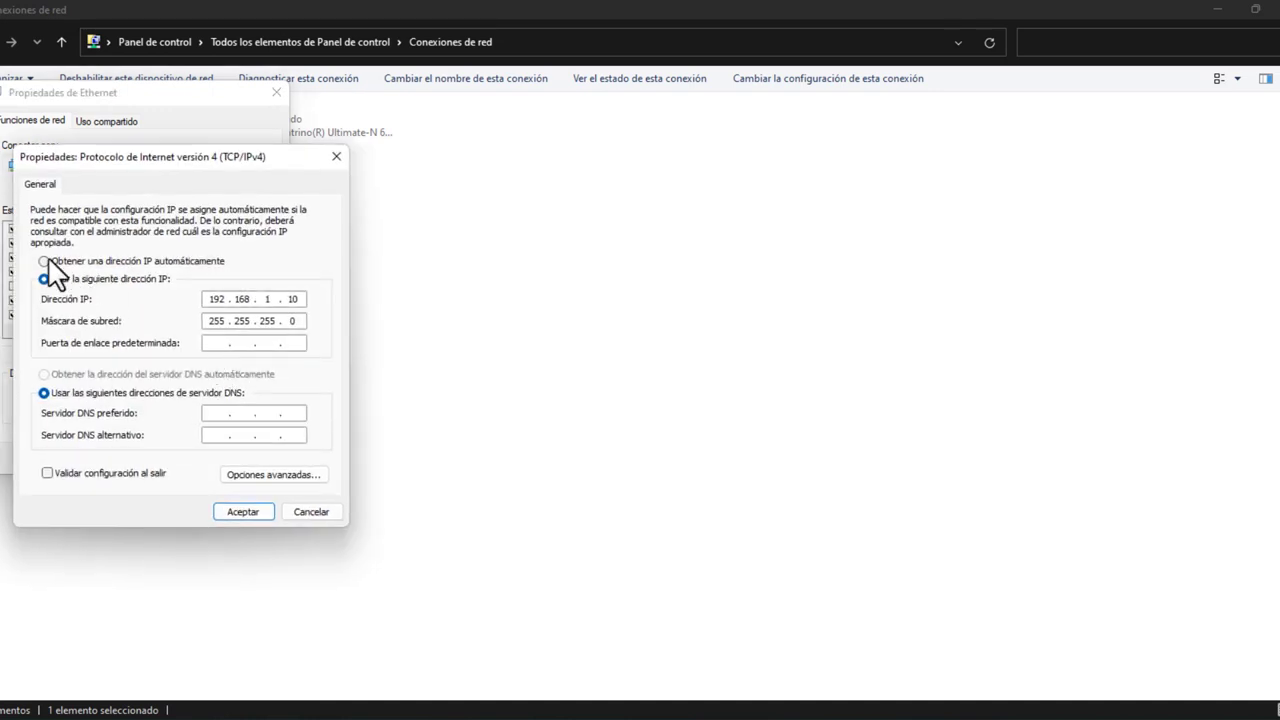
click(45, 262)
click(45, 375)
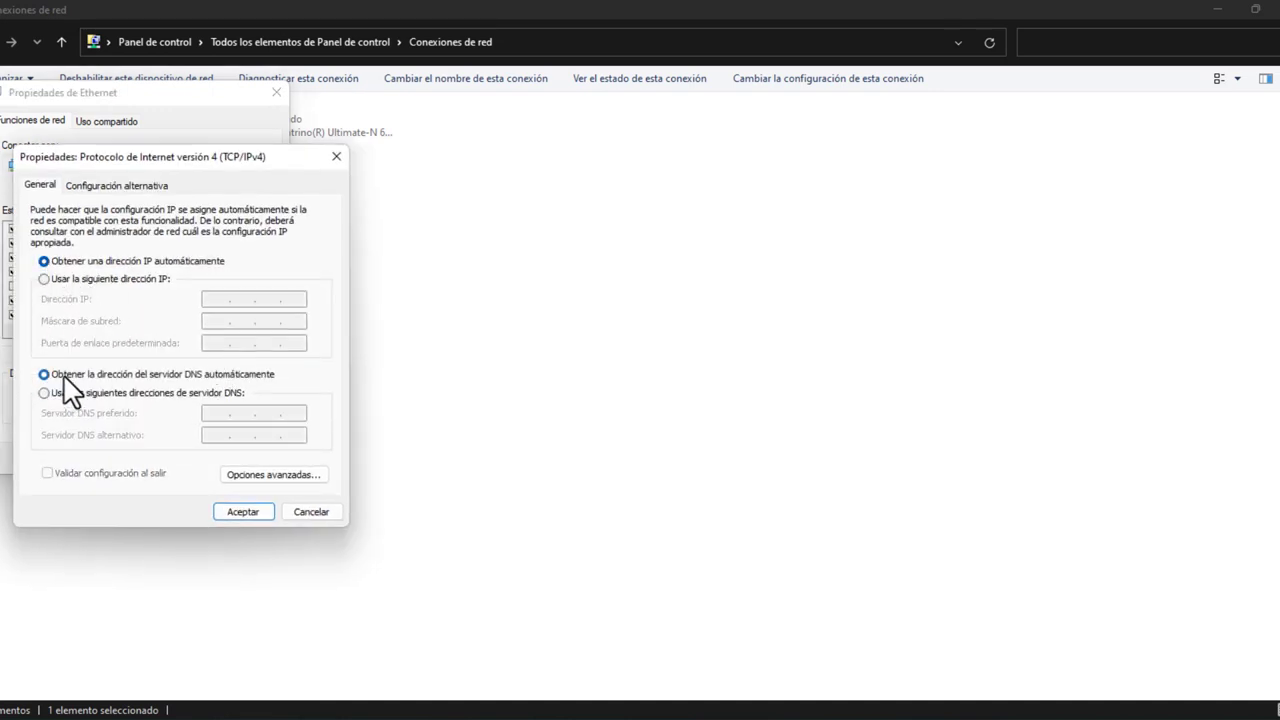
click(246, 509)
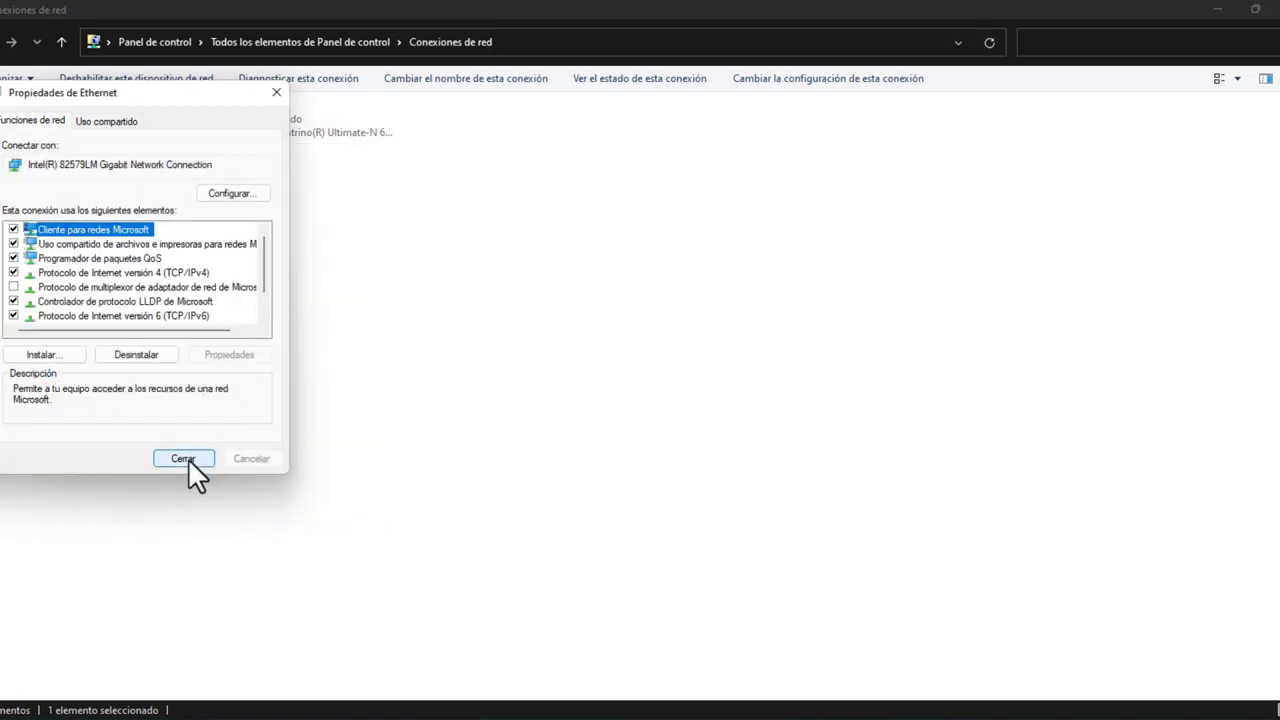
click(188, 459)
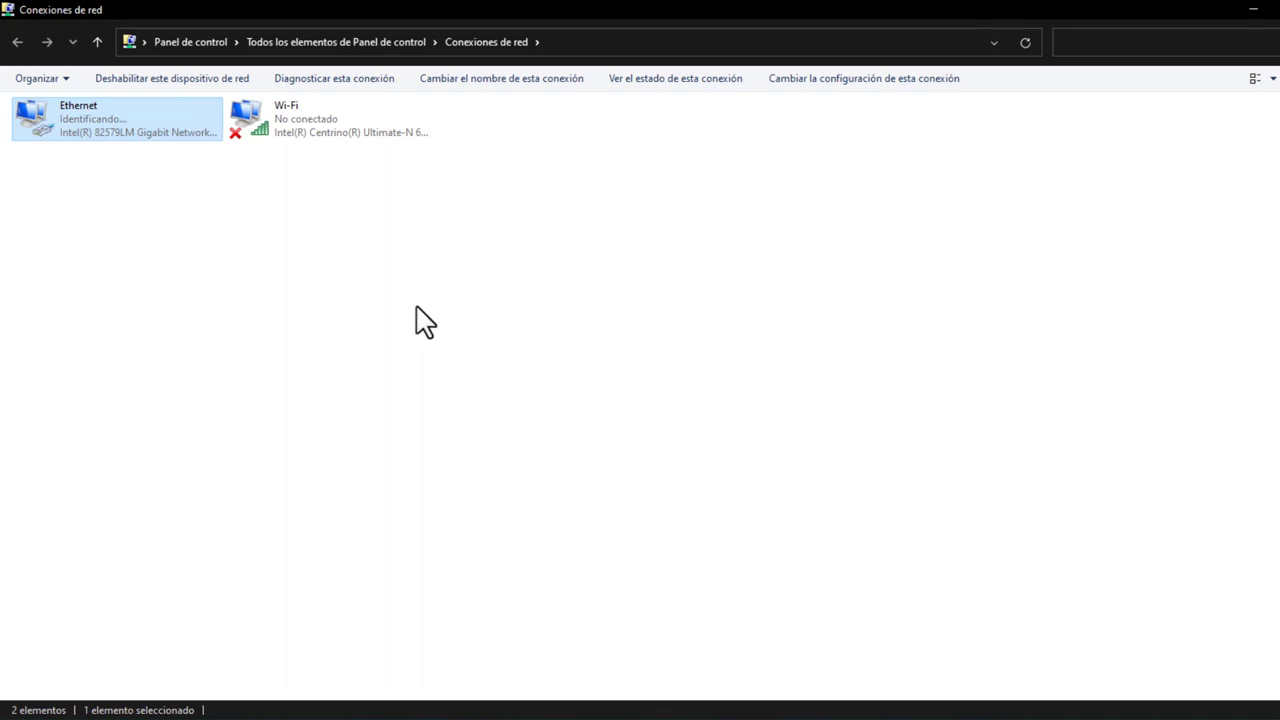
Step: Recheck that Ethernet IPv4 is automatic, then close the property dialogs and Network Connections window
right_click(107, 118)
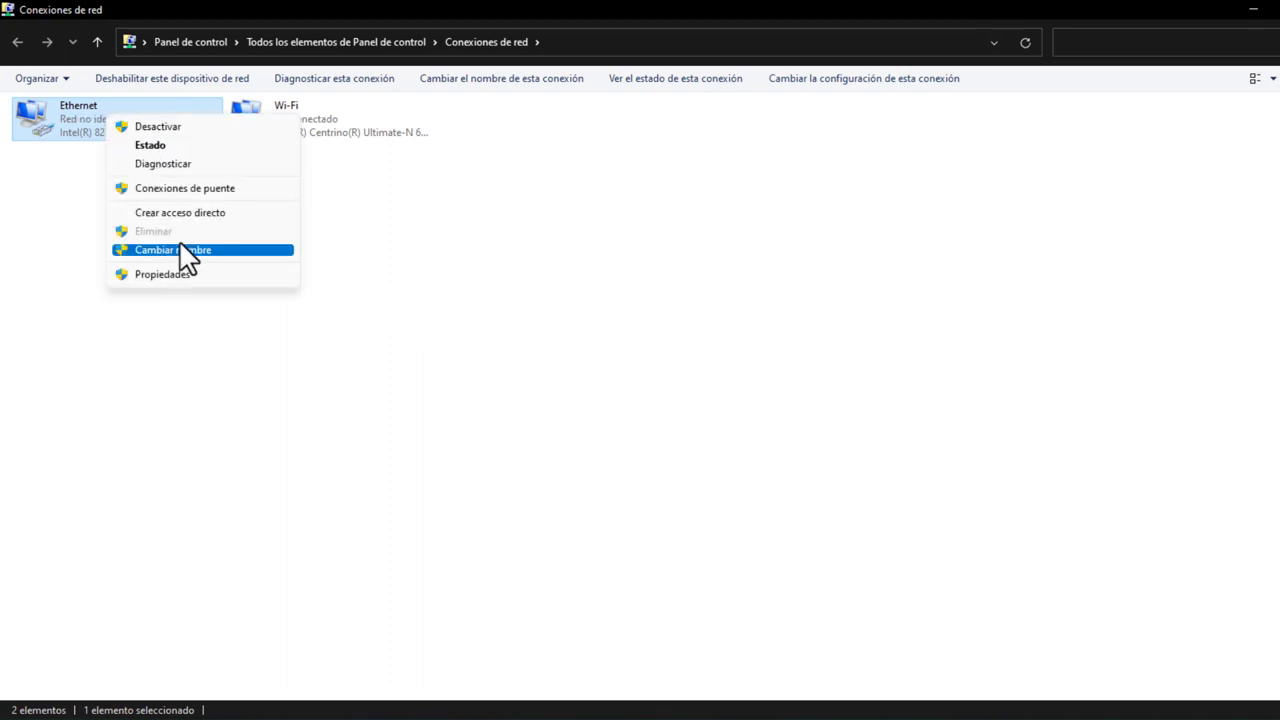
click(192, 276)
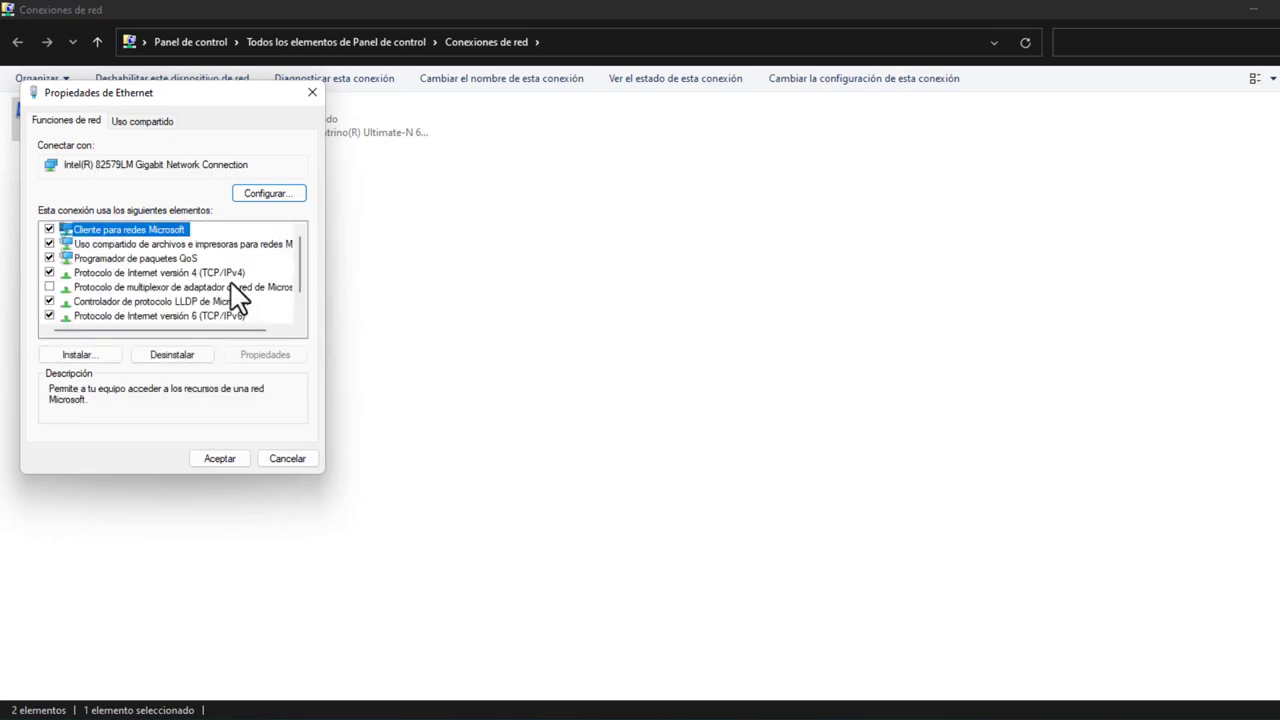
key(Down)
key(Down)
key(Down)
click(265, 358)
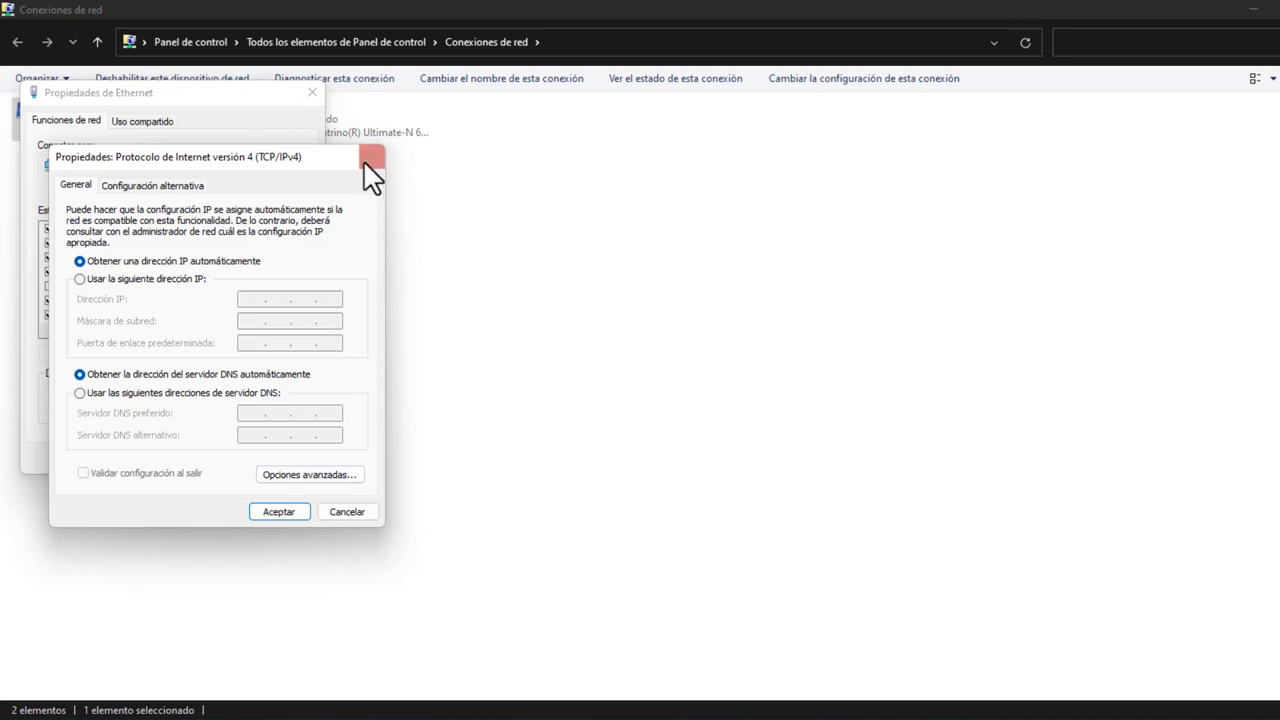
click(372, 157)
click(312, 92)
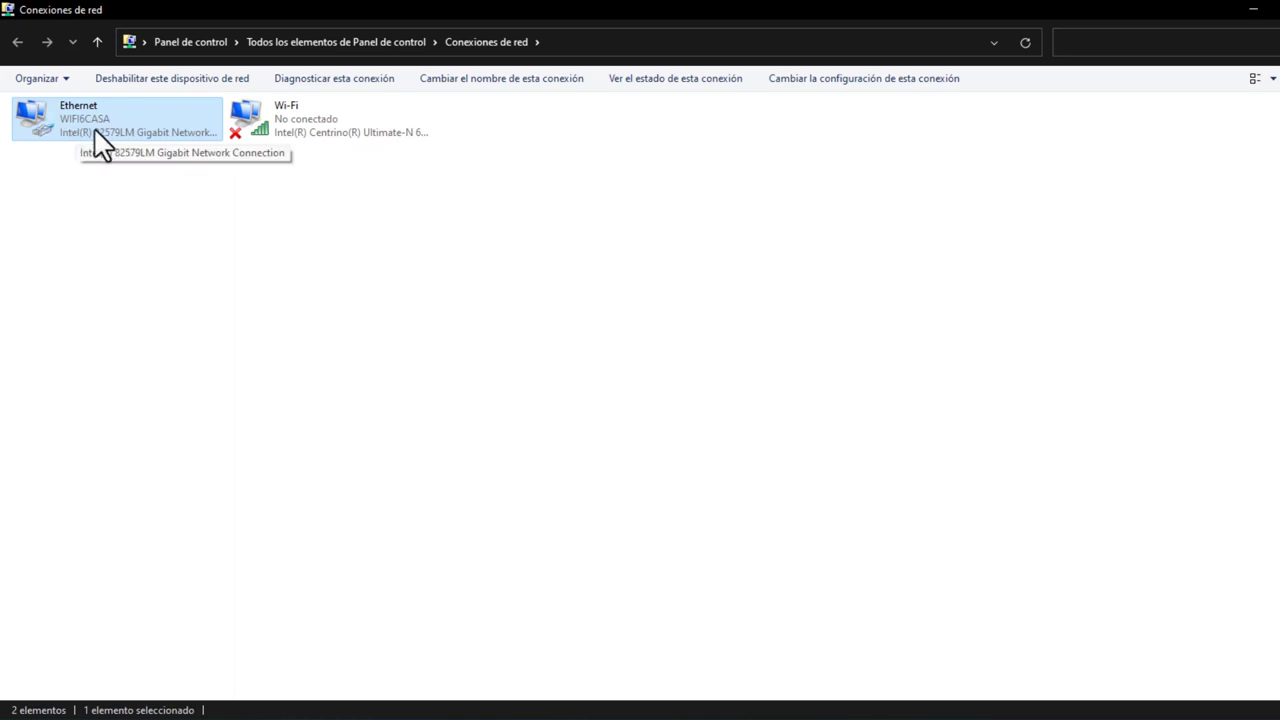
click(1251, 13)
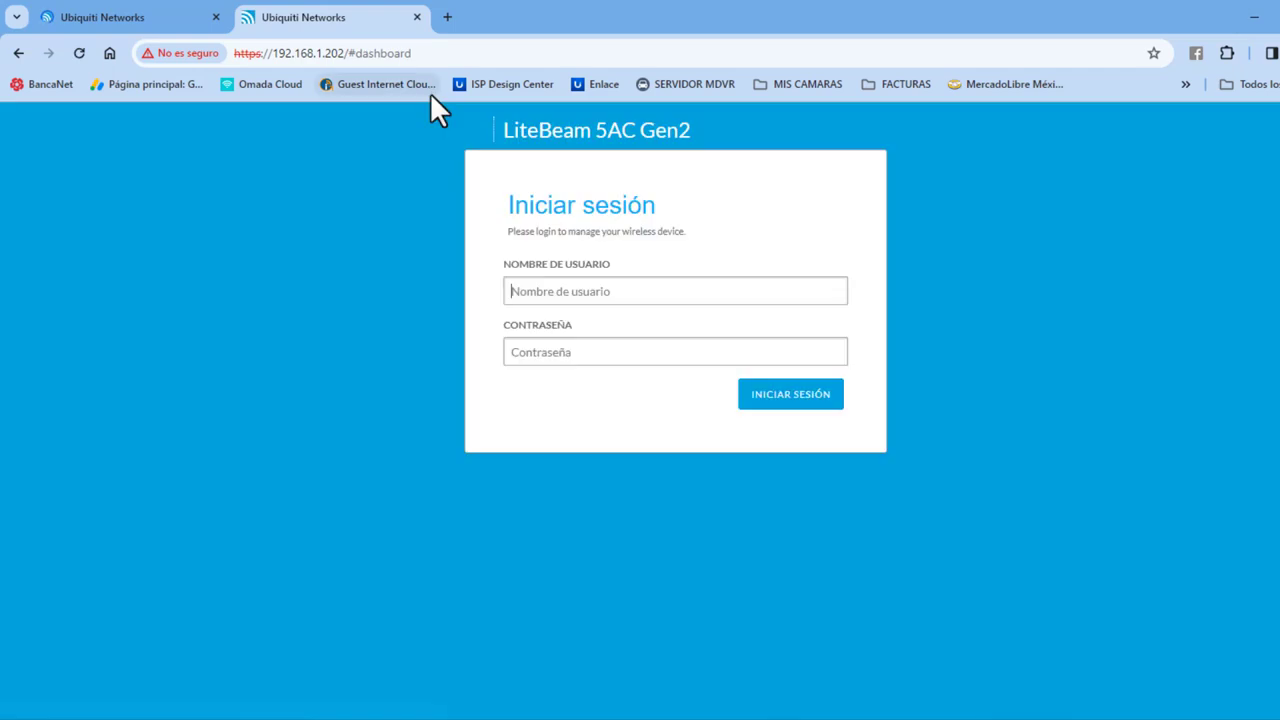
Step: From the 192.168.1.201 LiteBeam tab, open a new Chrome tab on the Google start page
click(155, 20)
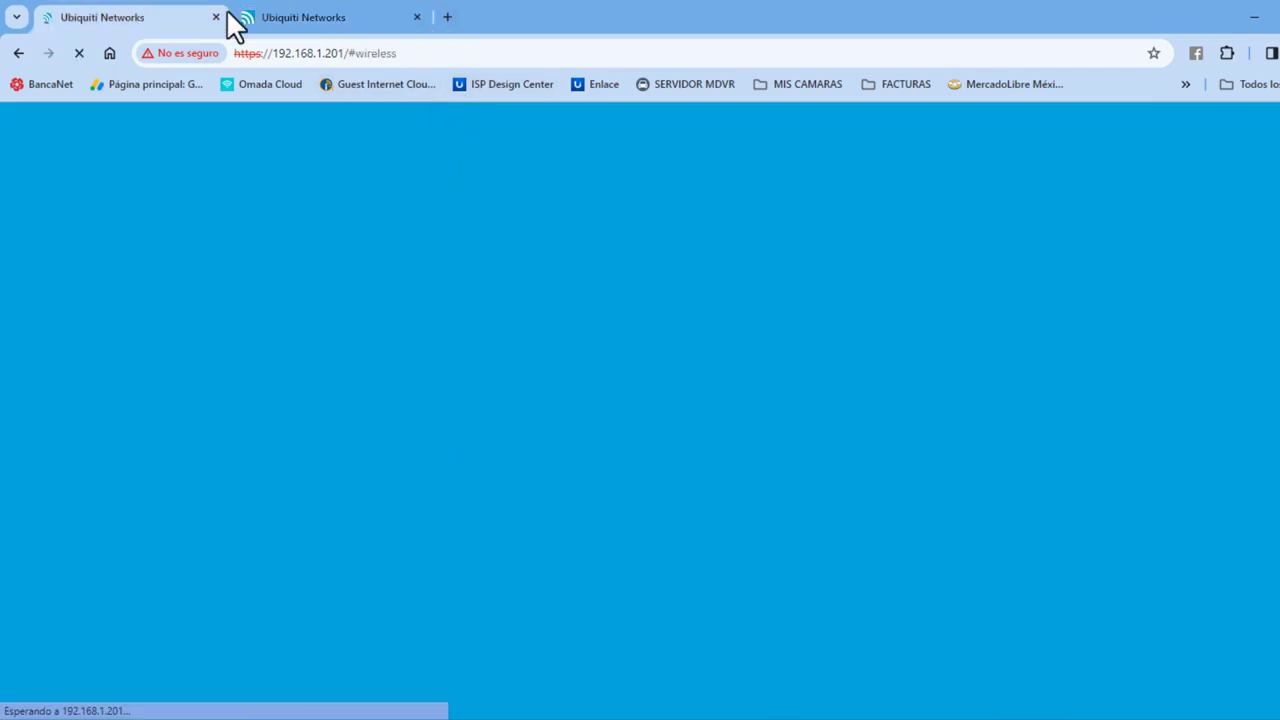
click(447, 17)
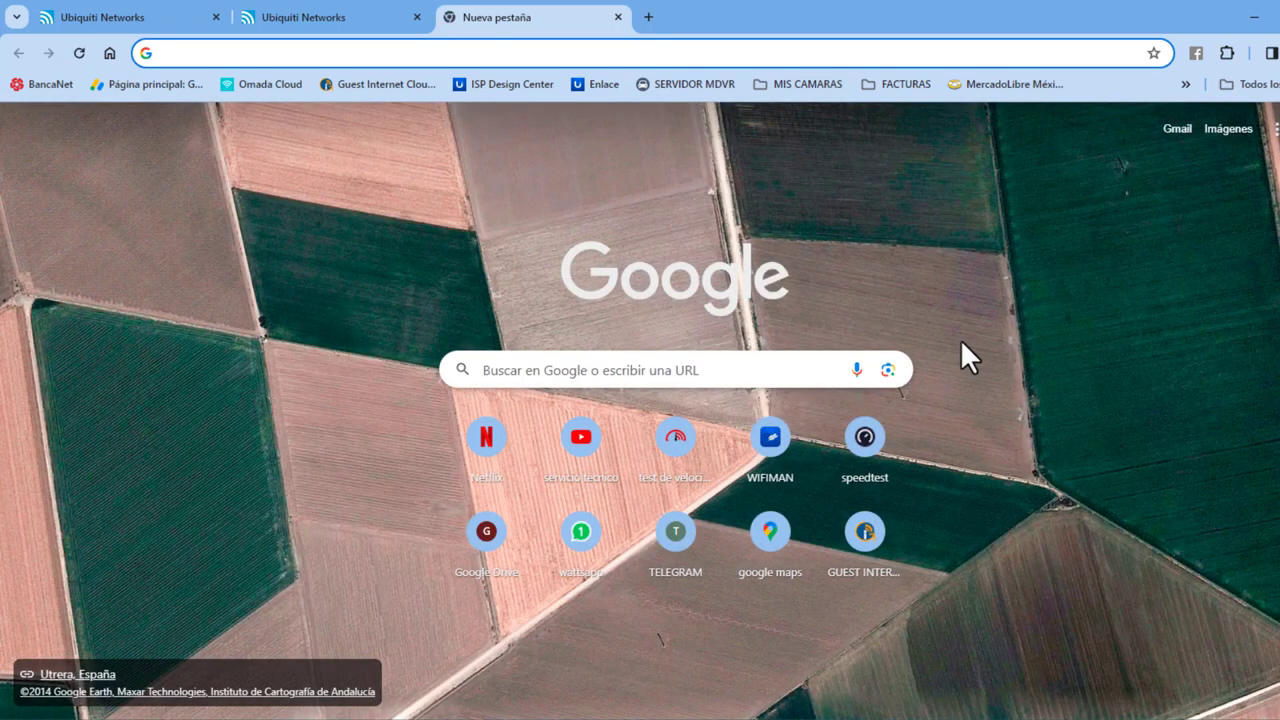
Step: Run the fast.com speed test (73 Mbps), then return to the 192.168.1.202 LiteBeam login
click(686, 455)
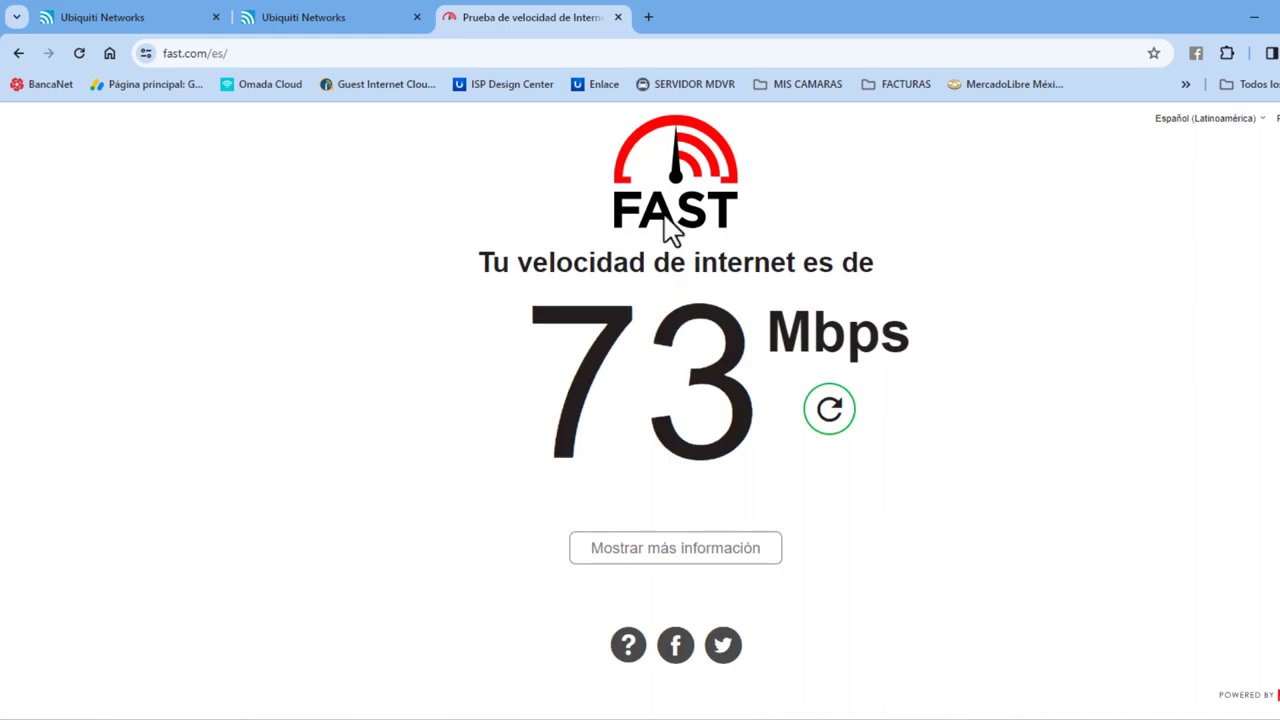
click(279, 22)
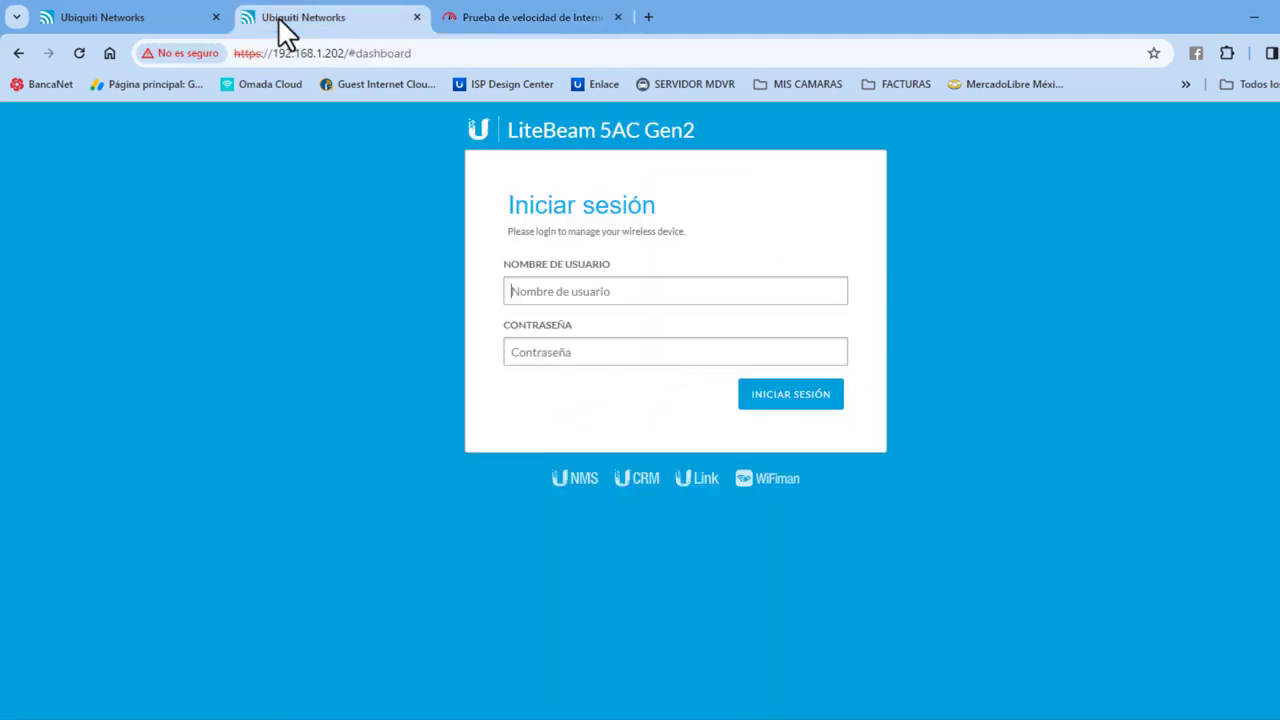
Step: Log in to the 192.168.1.201 LiteBeam with its username and password
click(149, 21)
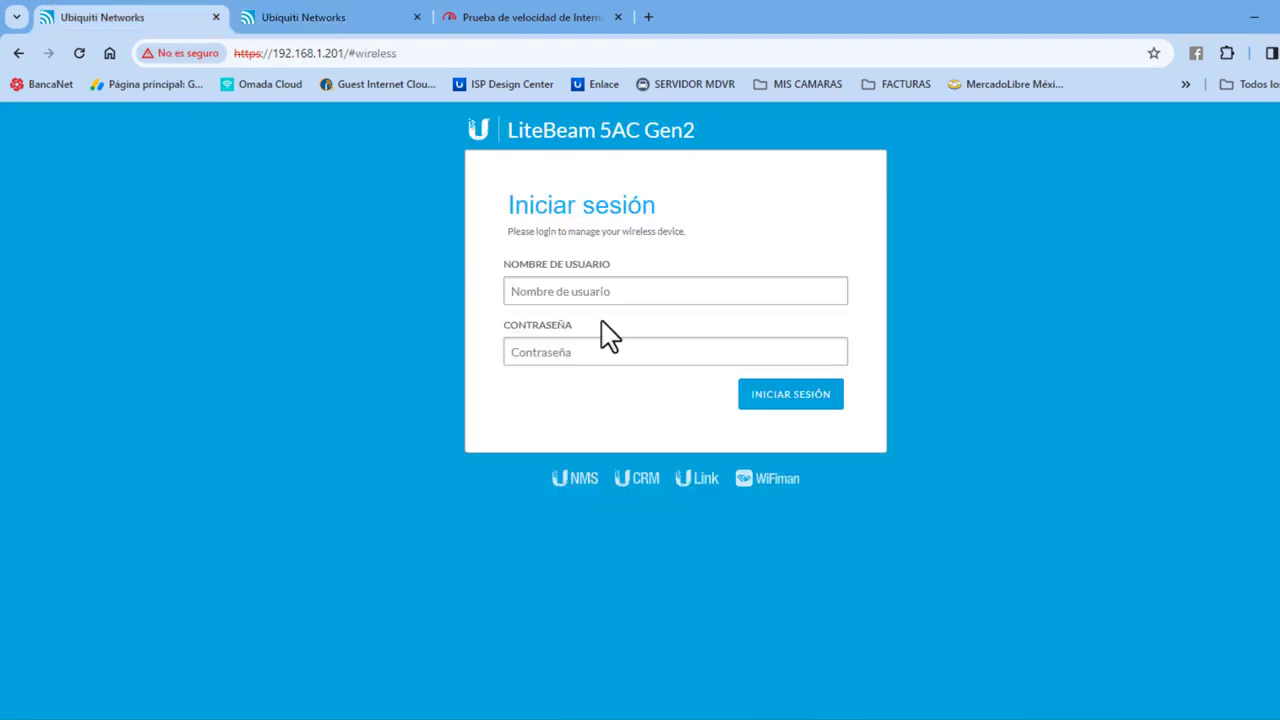
text(cniel)
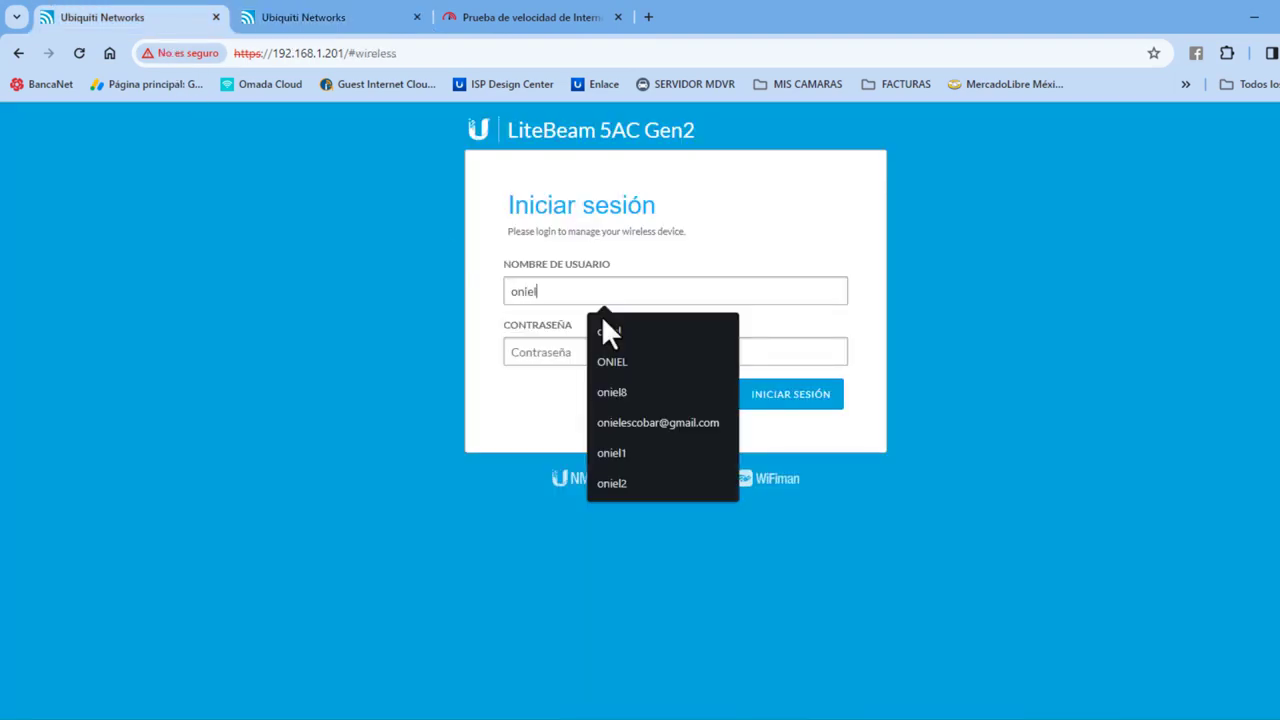
key(Tab)
text(•)
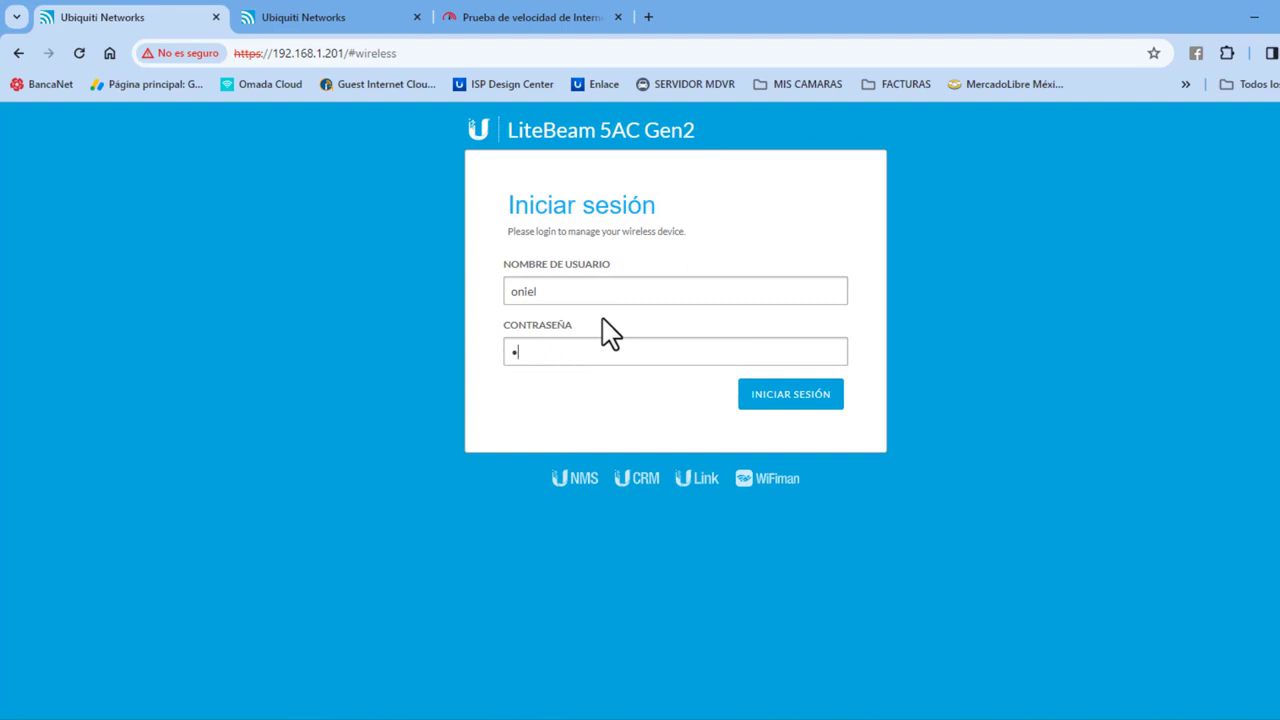
key(BackSpace)
key(BackSpace)
key(BackSpace)
key(BackSpace)
text(•)
key(Return)
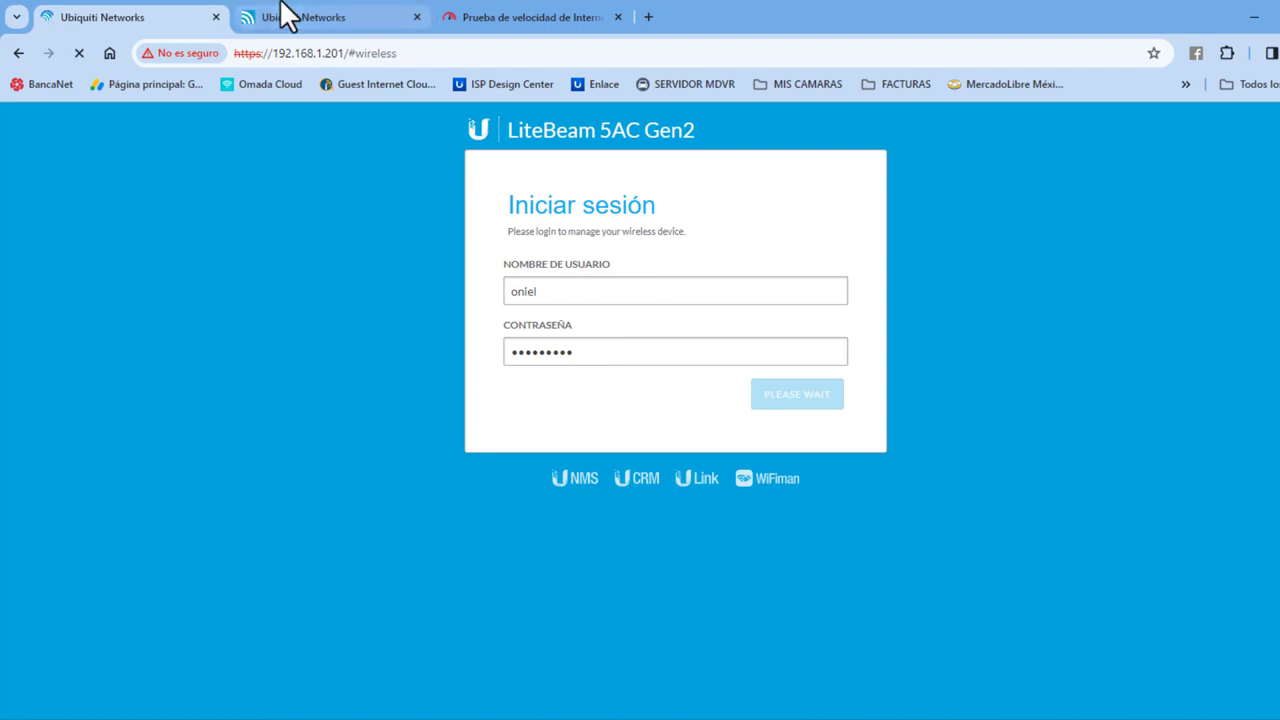
Step: Log in to the 192.168.1.202 LiteBeam with its username and password
click(290, 17)
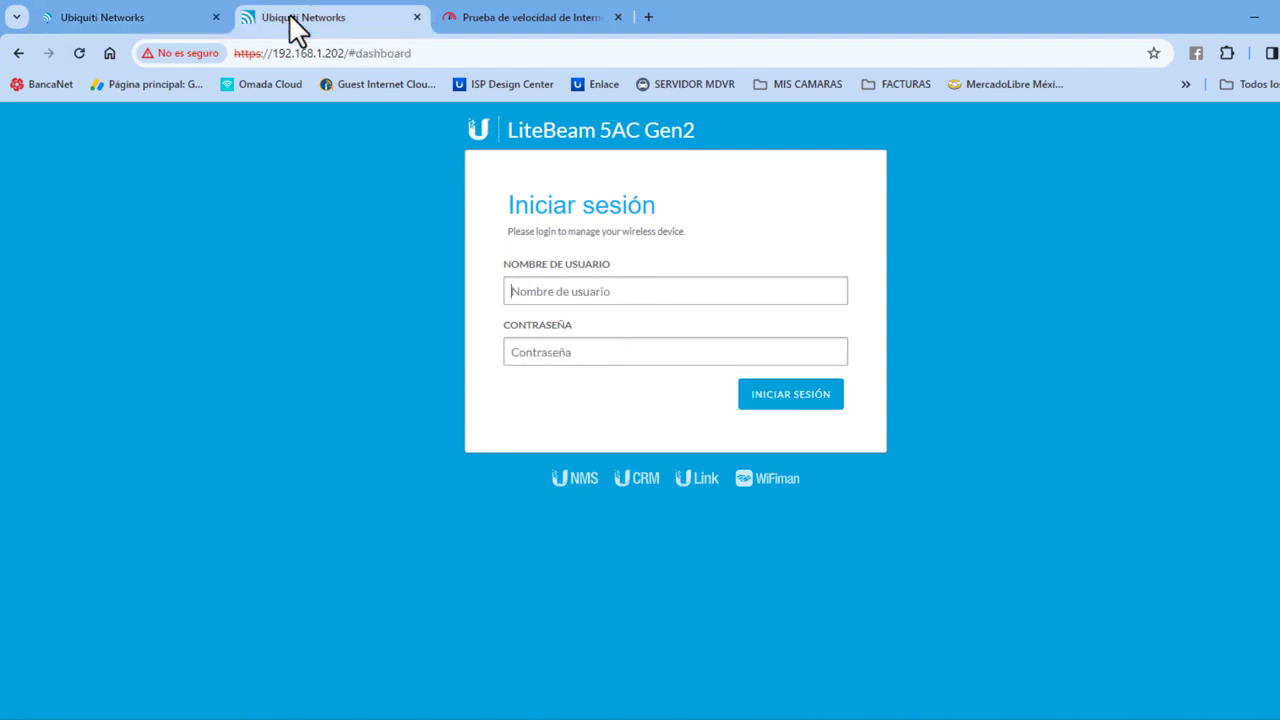
click(574, 291)
text(oniel)
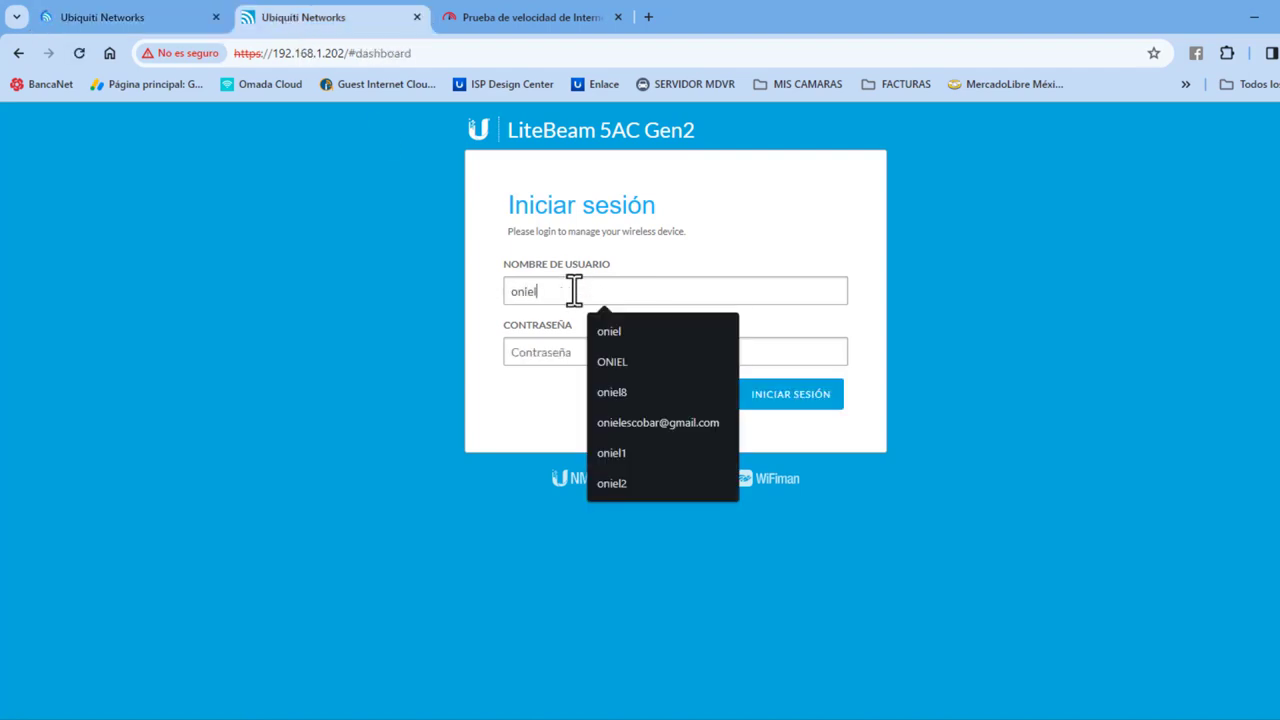
key(Tab)
text(•)
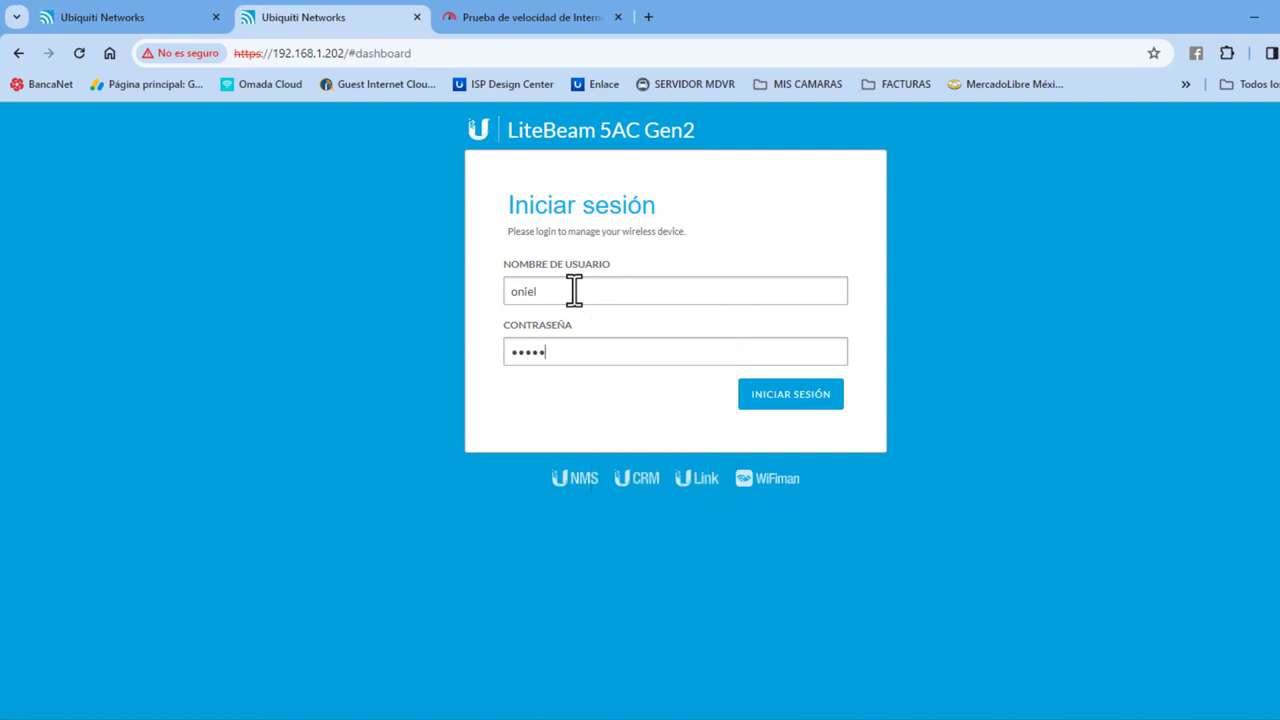
key(Return)
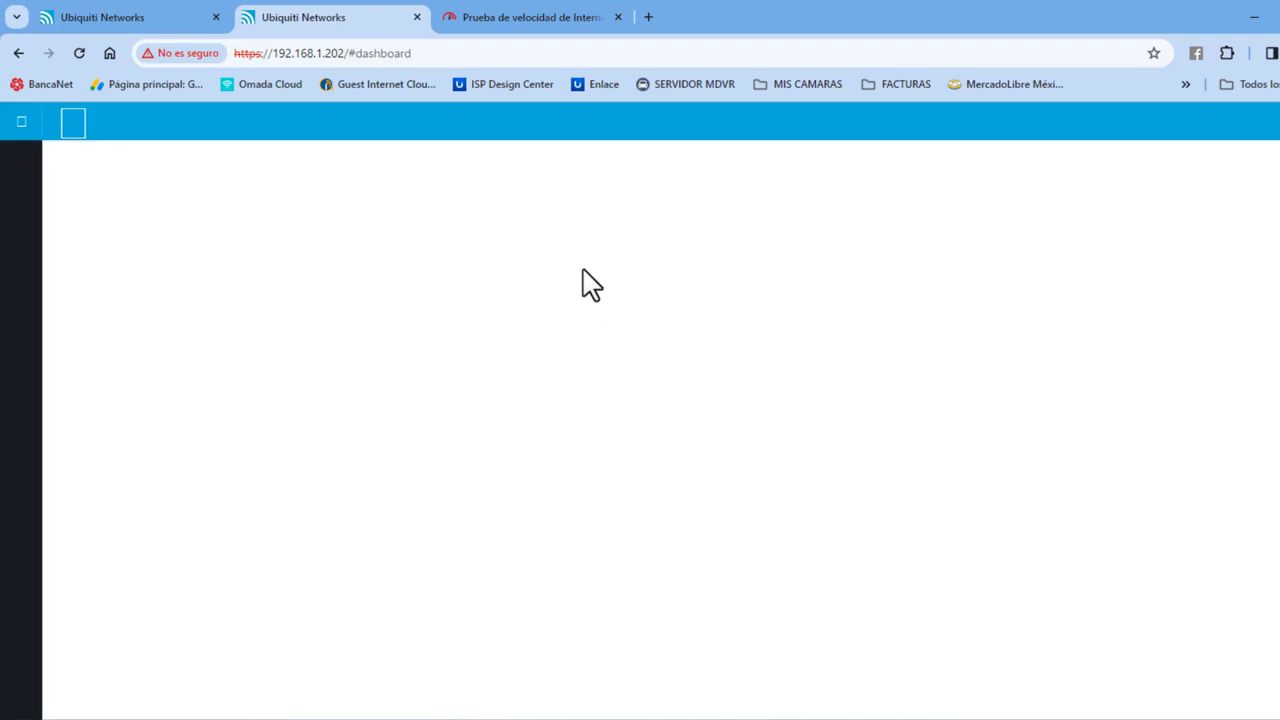
Step: Raise the 192.168.1.201 unit's output power to 2 dBm and save
click(86, 20)
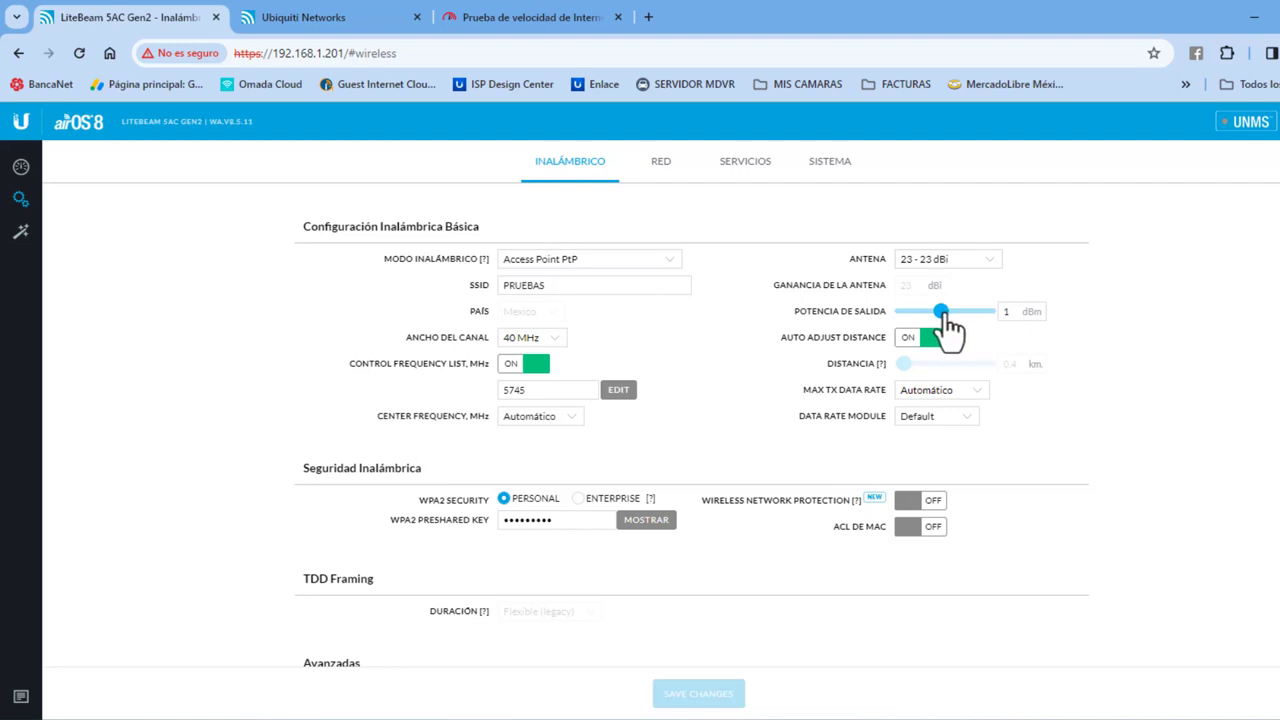
mouse_move(944, 316)
mouse_down()
mouse_move(965, 316)
mouse_move(949, 316)
mouse_up()
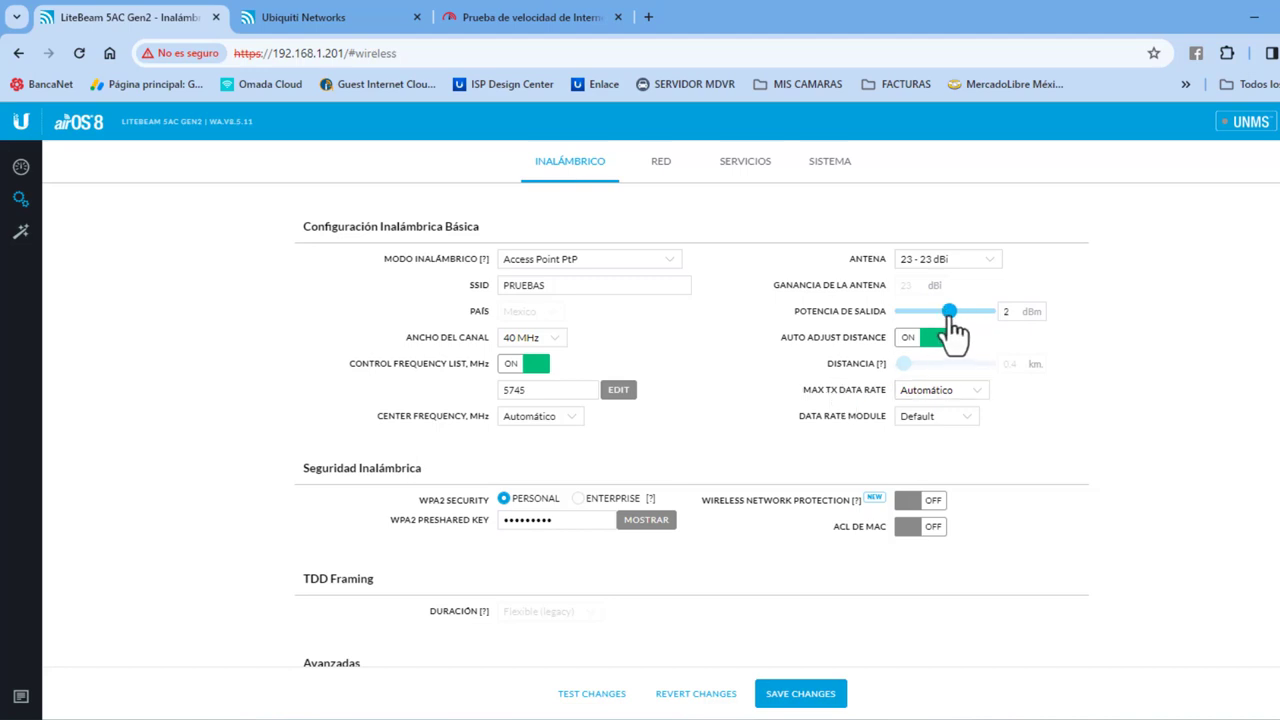
click(814, 694)
Step: Raise the 192.168.1.202 unit's output power to 2 dBm and save
click(366, 22)
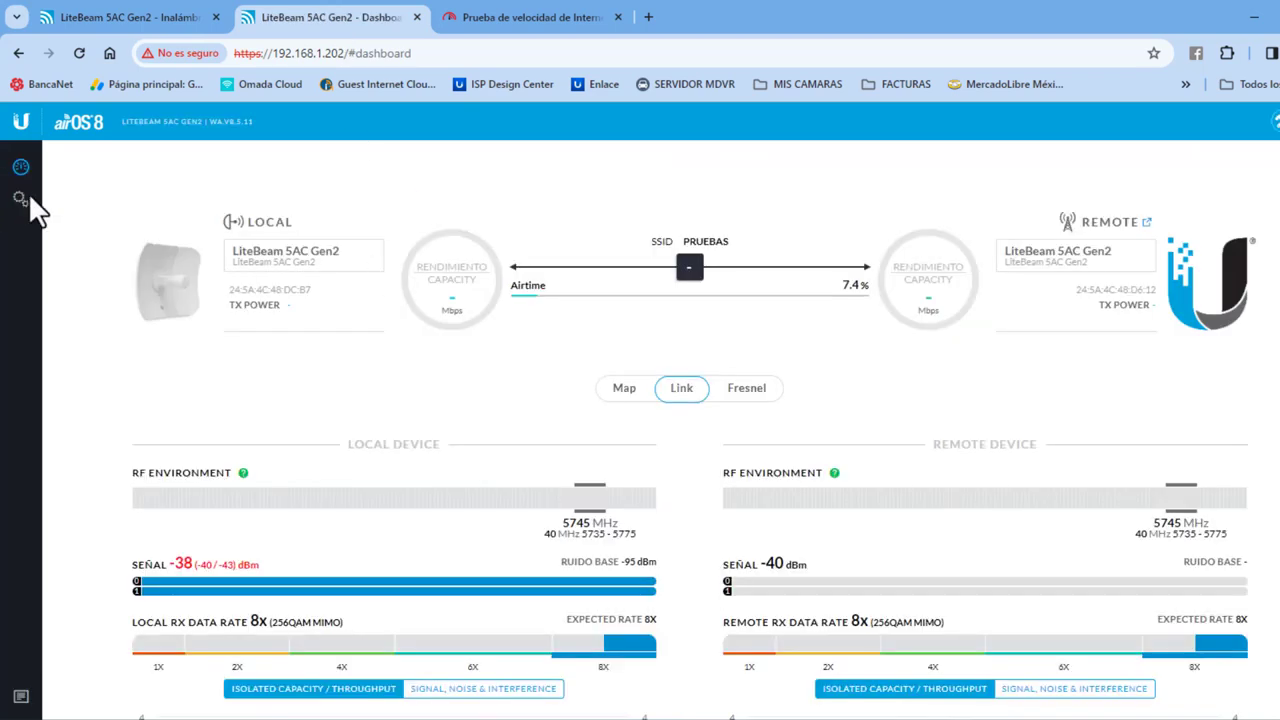
click(21, 197)
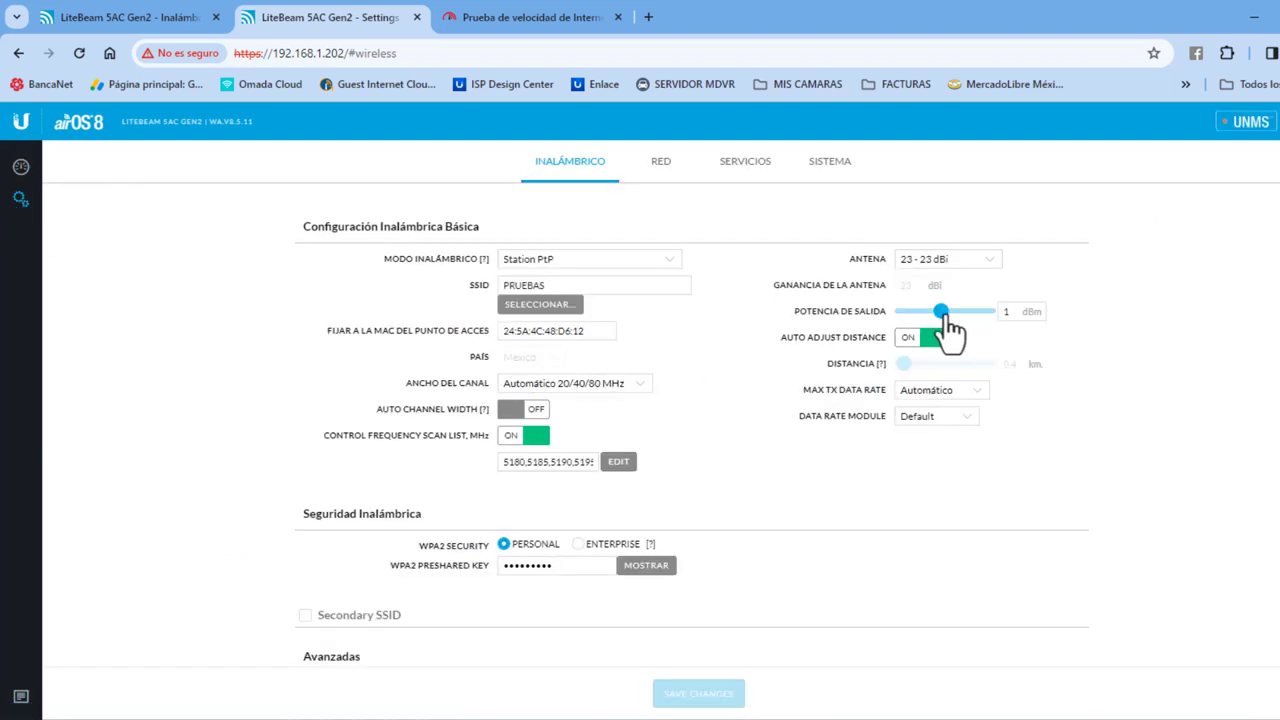
drag(948, 328, 957, 330)
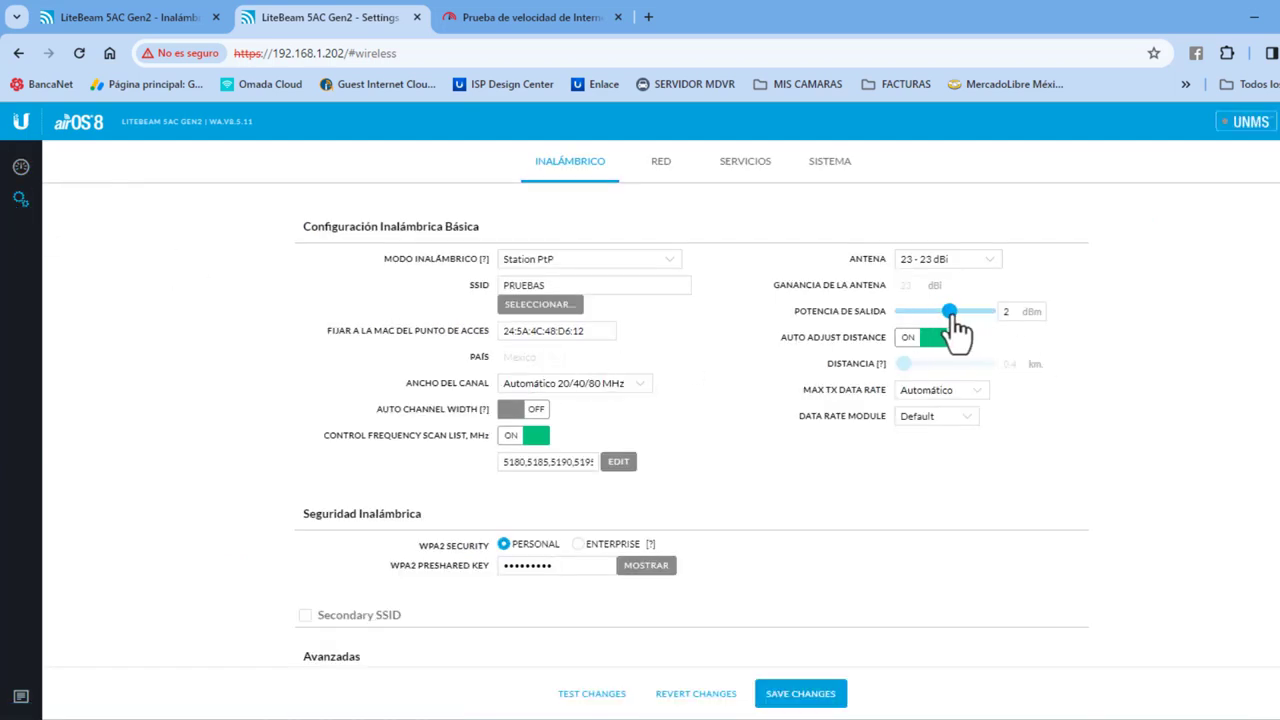
click(803, 700)
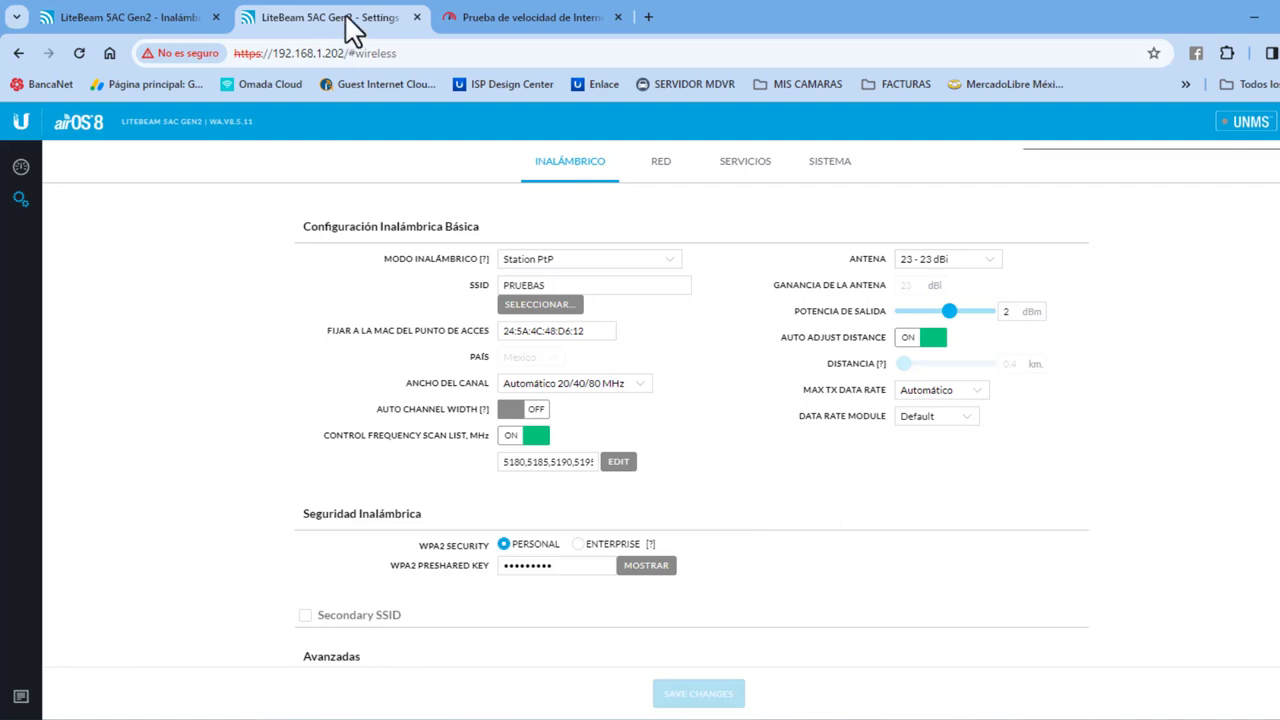
click(164, 14)
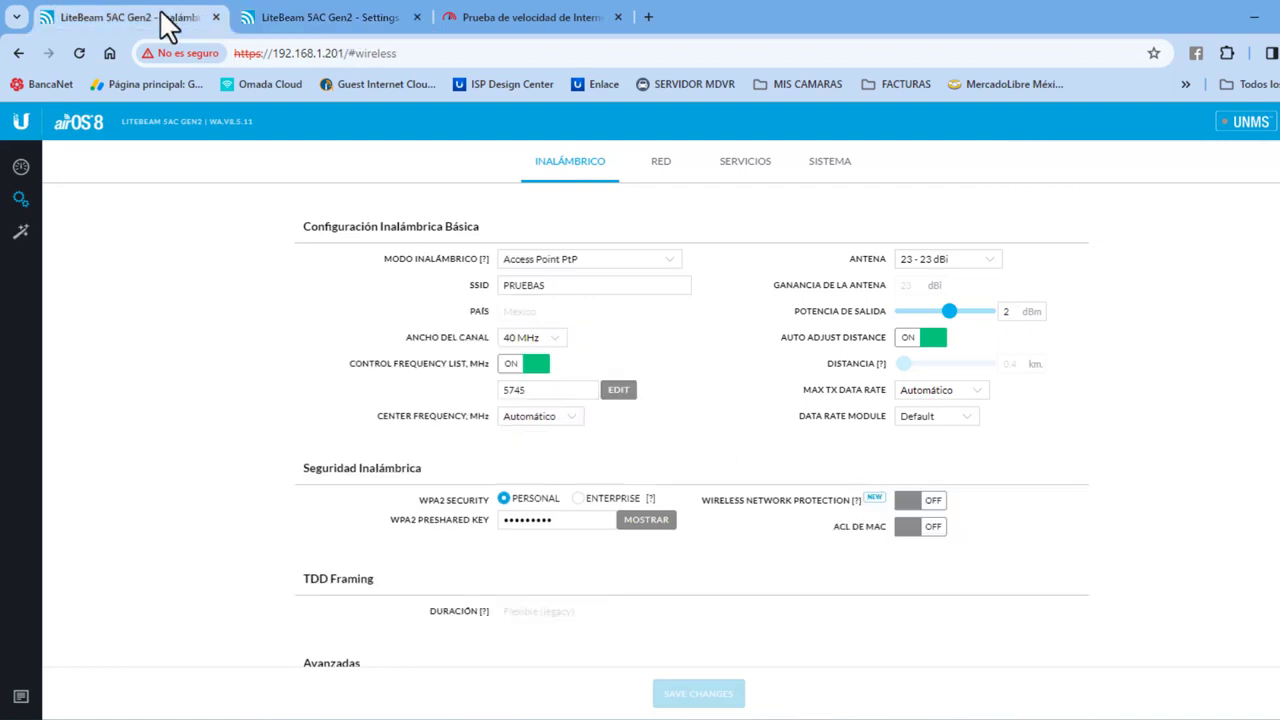
Step: Check the 201 link capacity (295.20 Mbps) and rerun fast.com, which reports 76 Mbps
click(21, 167)
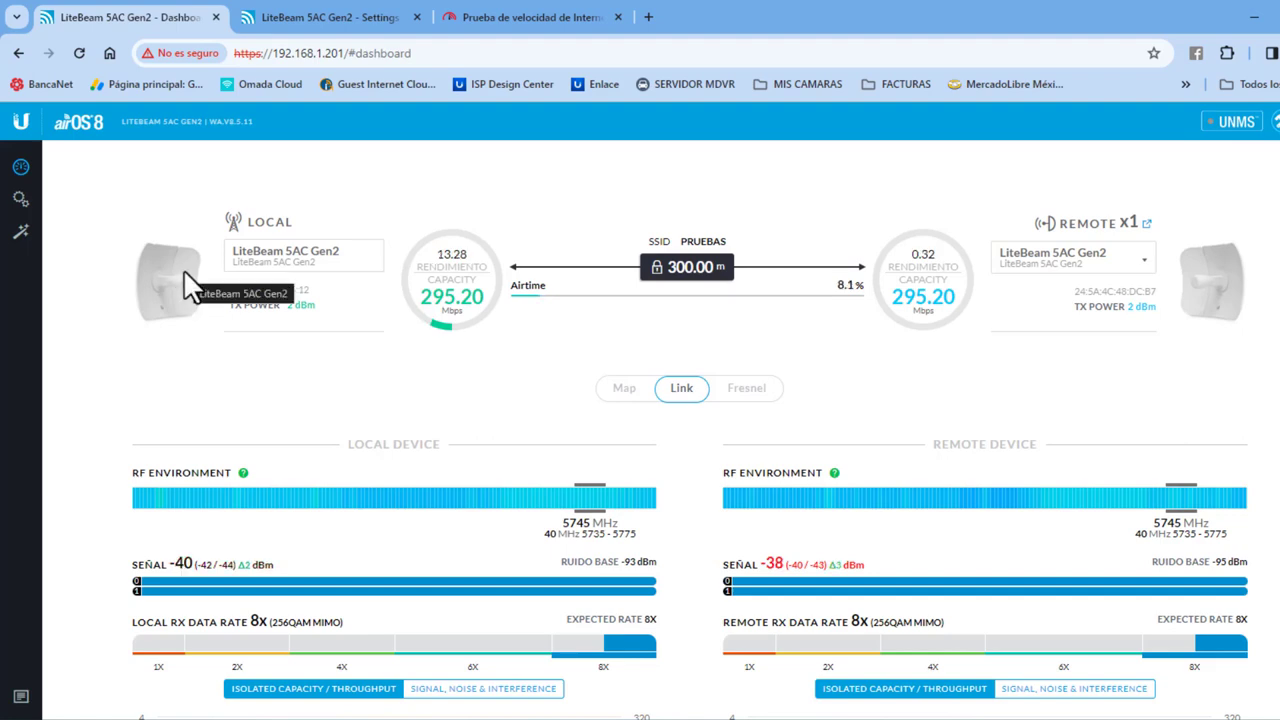
click(500, 25)
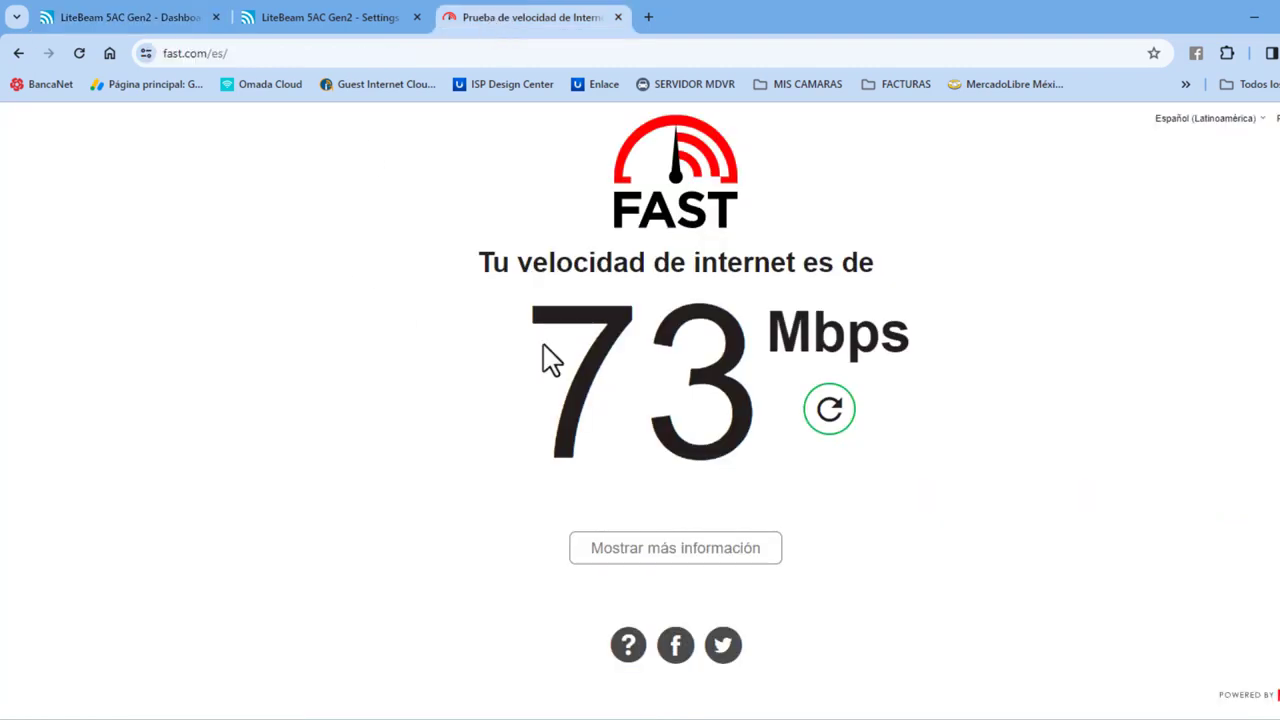
click(829, 410)
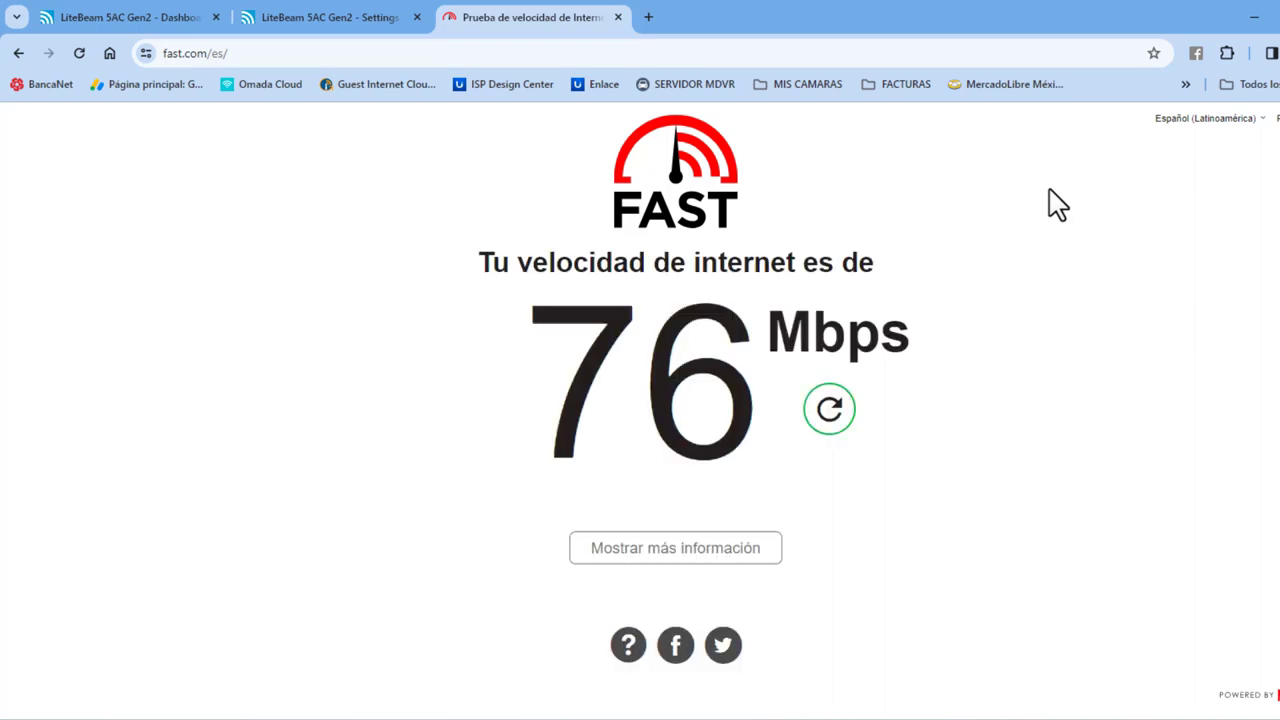
click(291, 22)
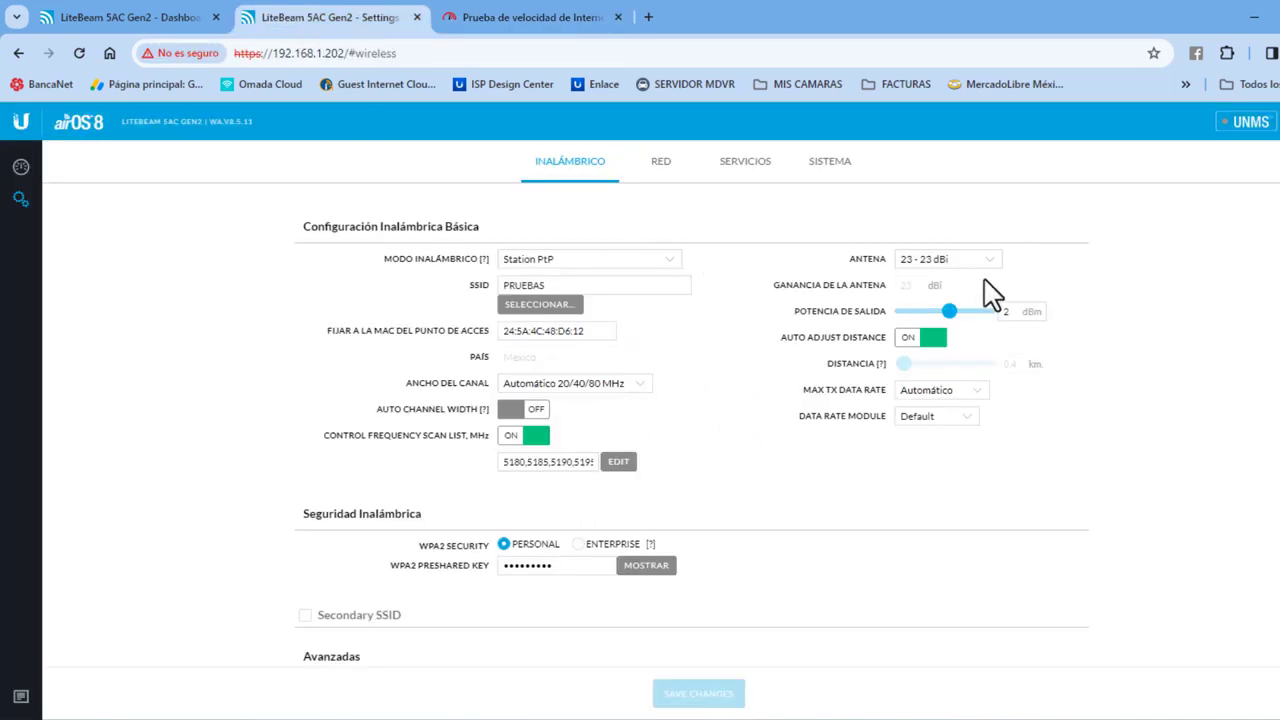
Step: Raise output power to 3 dBm on the station and the access point, saving each
click(956, 312)
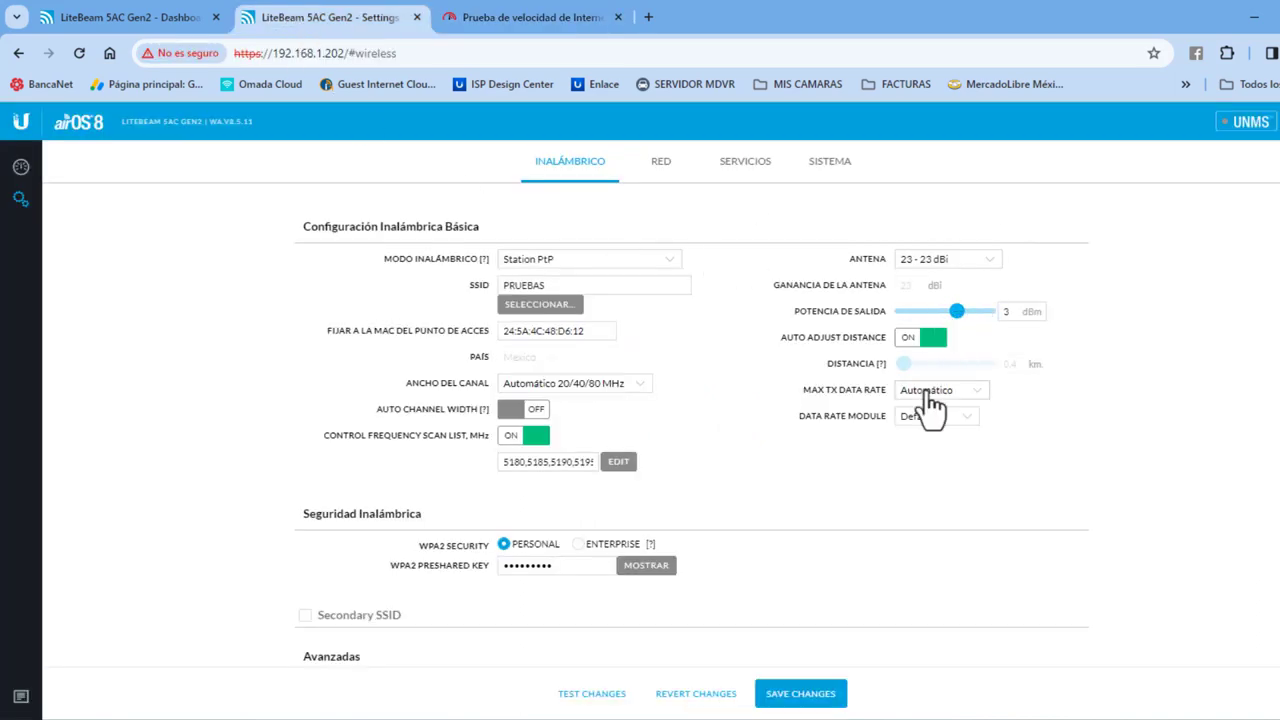
click(800, 697)
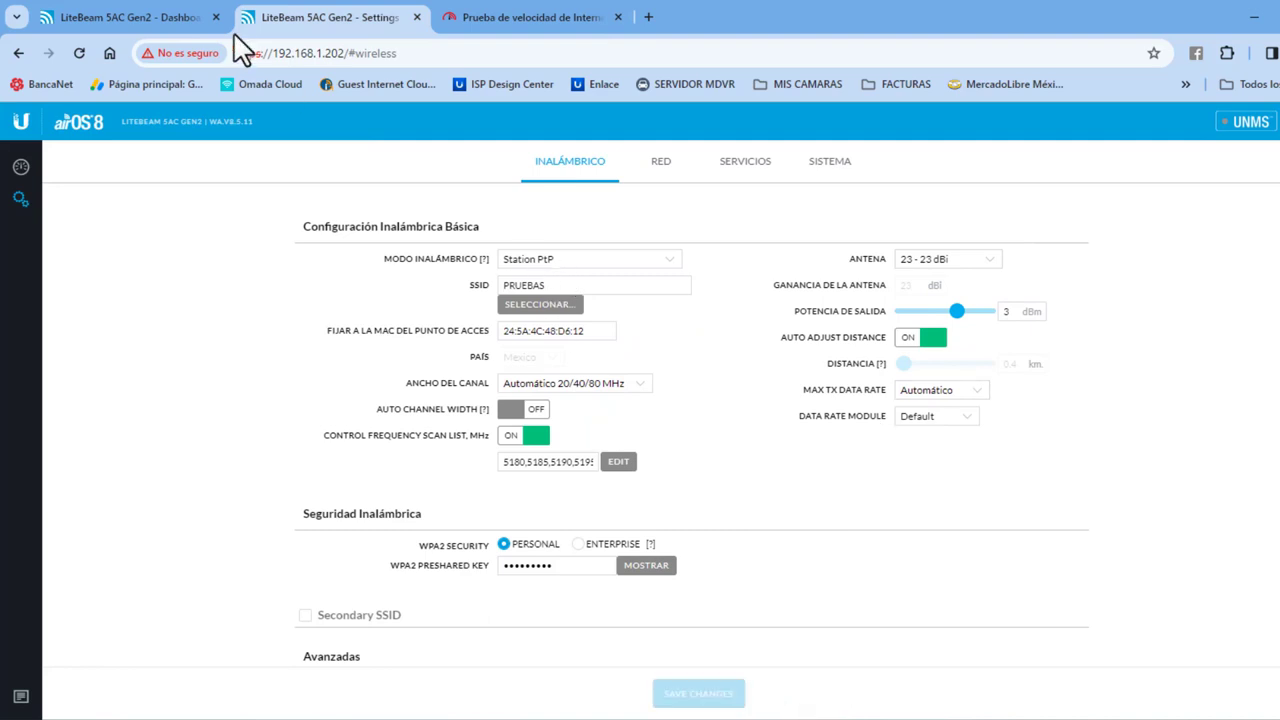
click(75, 22)
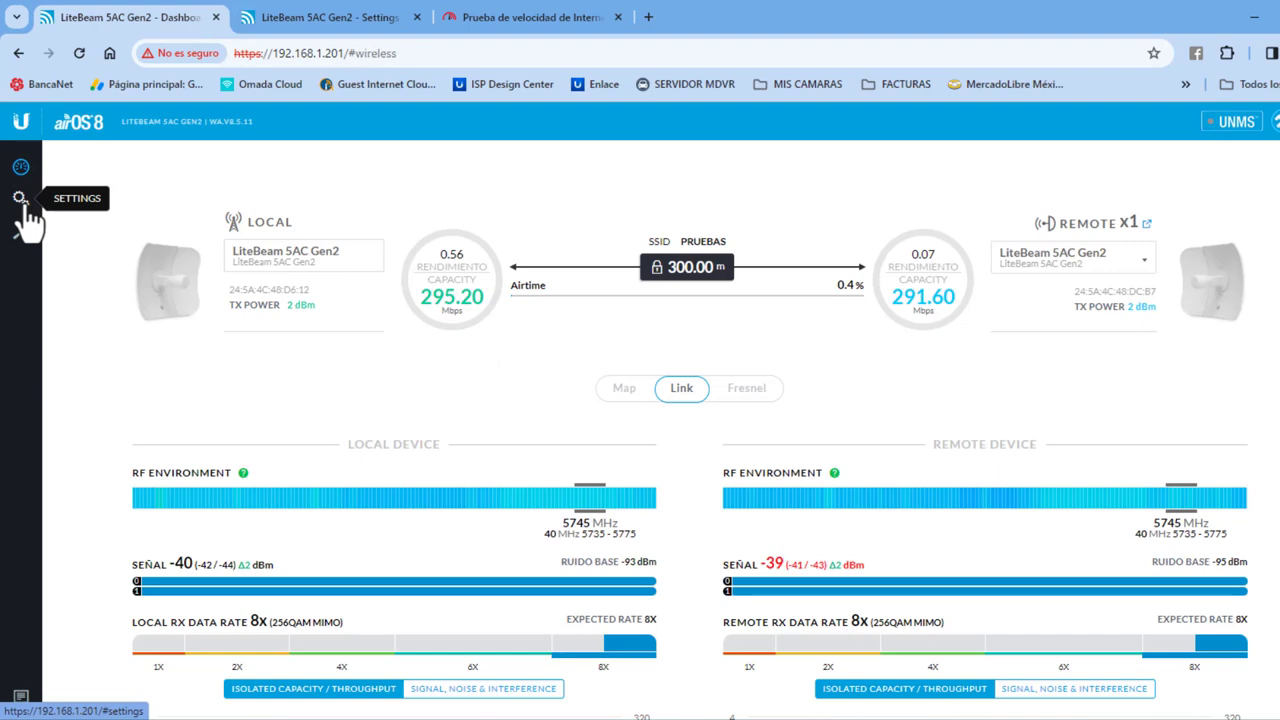
click(22, 205)
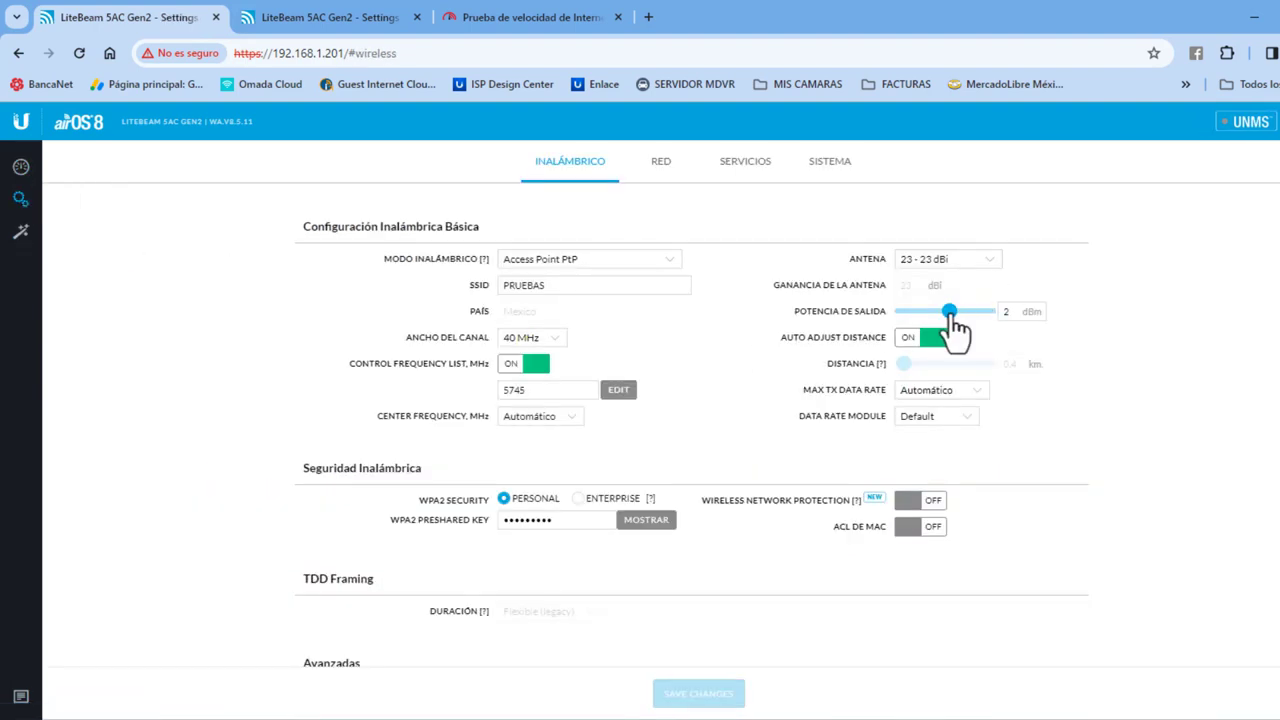
drag(950, 312, 958, 312)
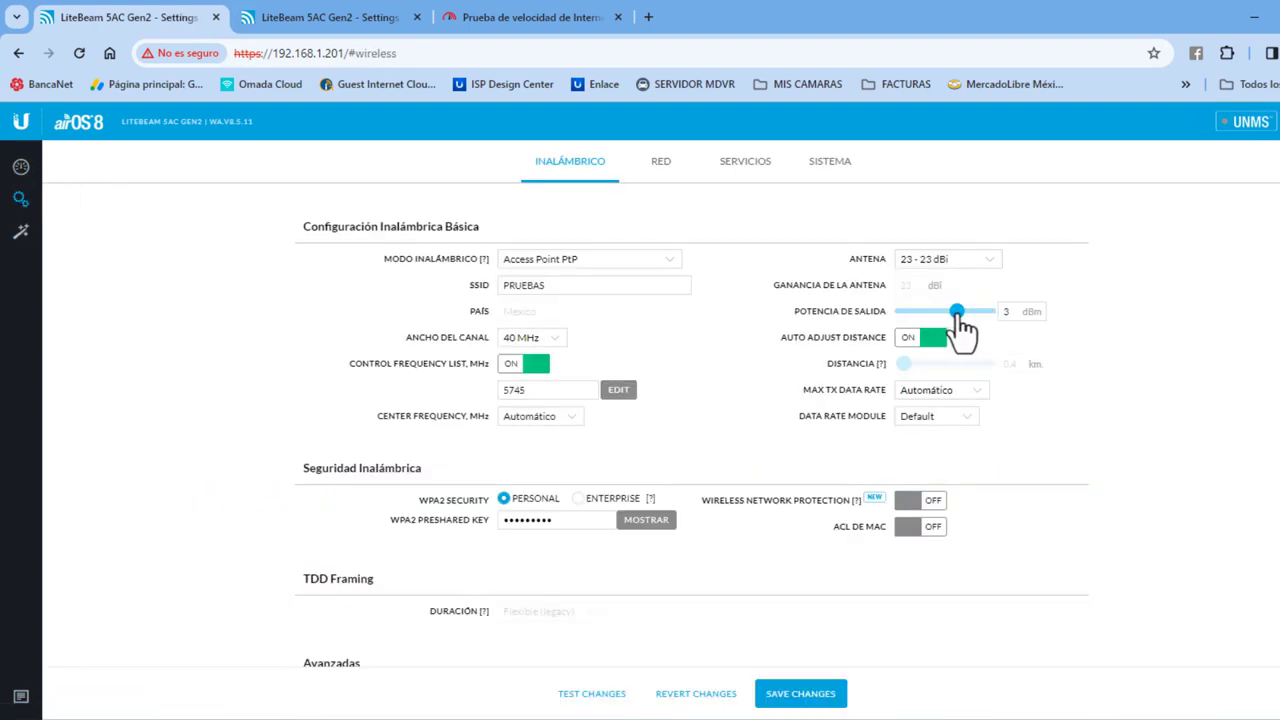
click(795, 700)
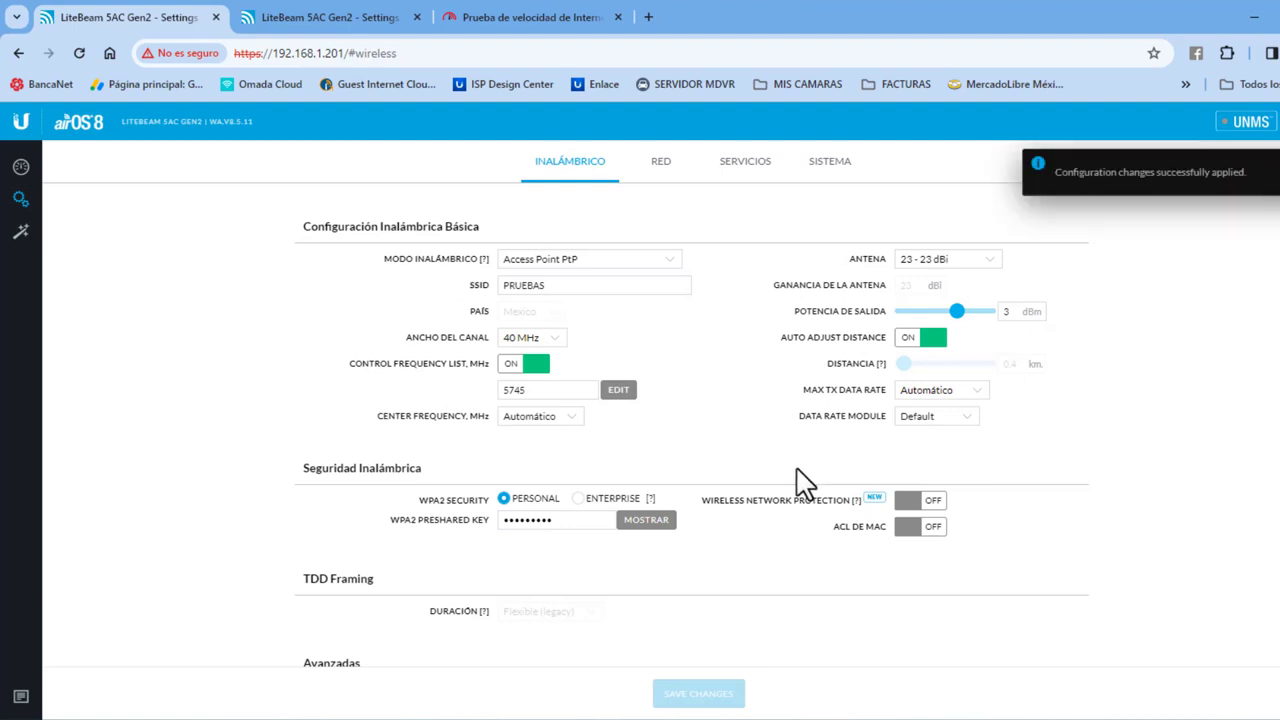
Step: Compare with the station's settings, then show the access point's link dashboard
click(355, 18)
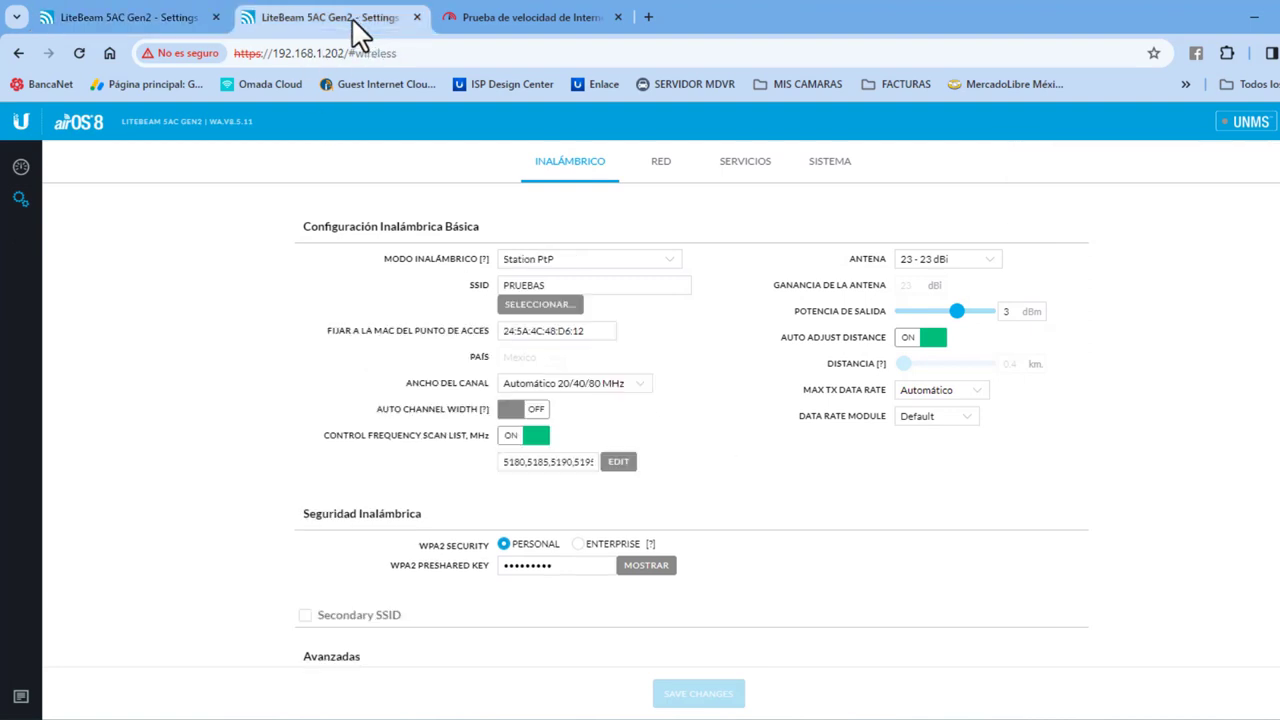
click(195, 20)
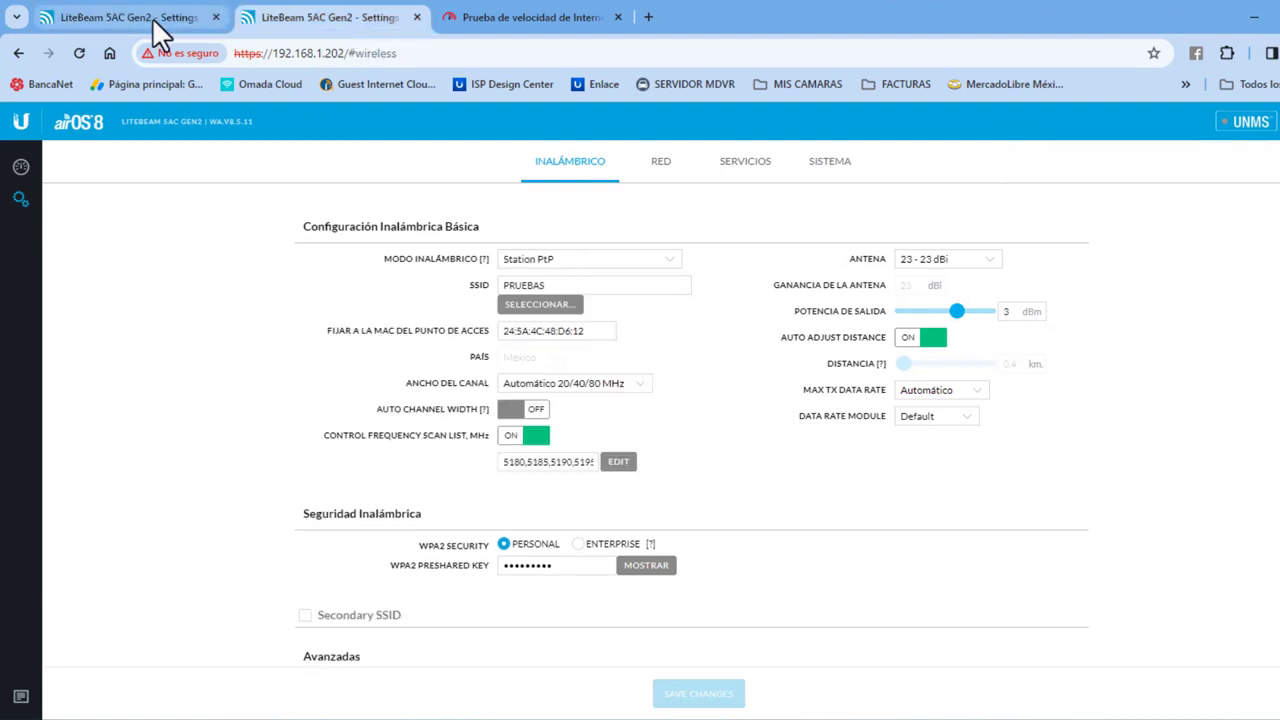
click(21, 167)
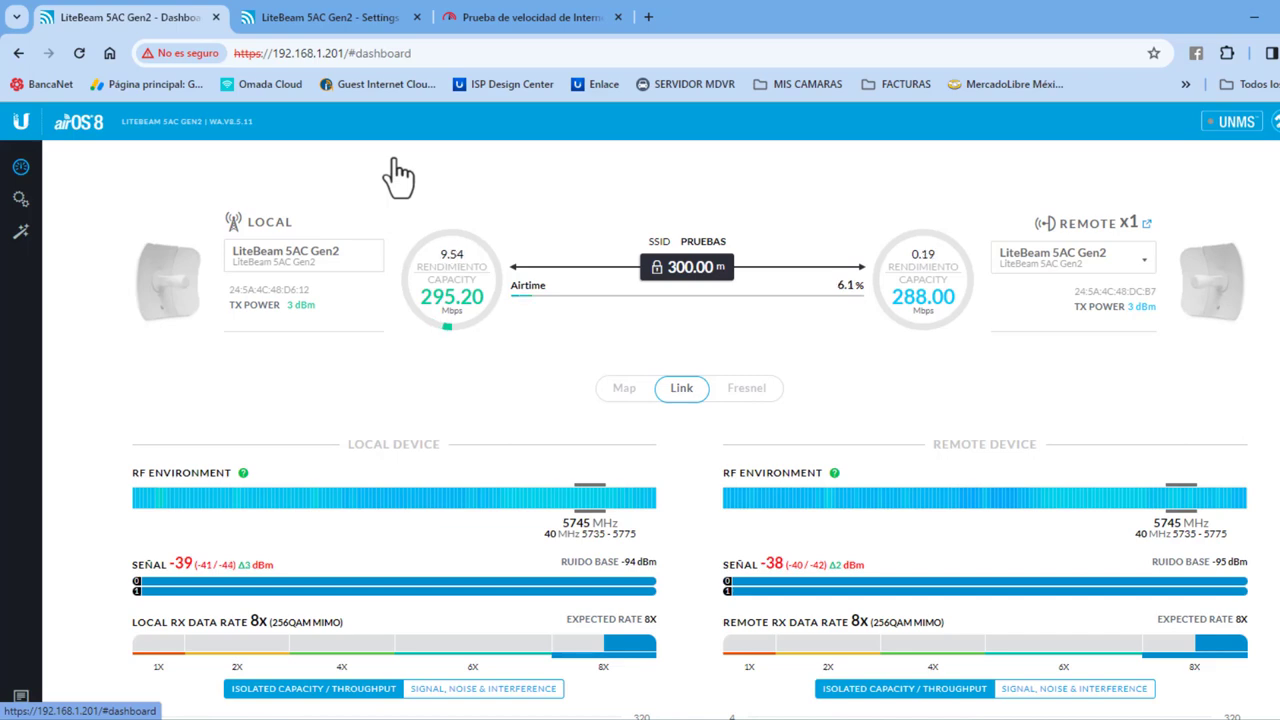
Step: Compare the station's and access point's link dashboards, both showing PRUEBAS capacity around 288–299 Mbps
click(310, 20)
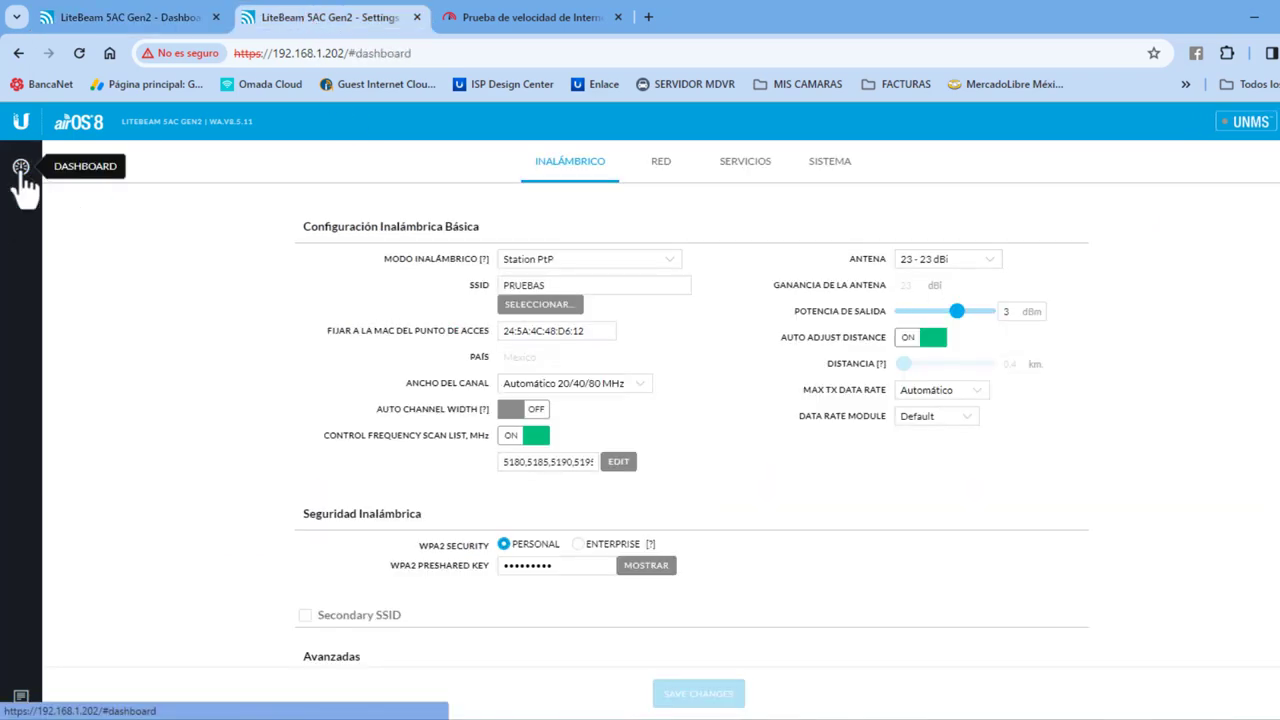
click(21, 167)
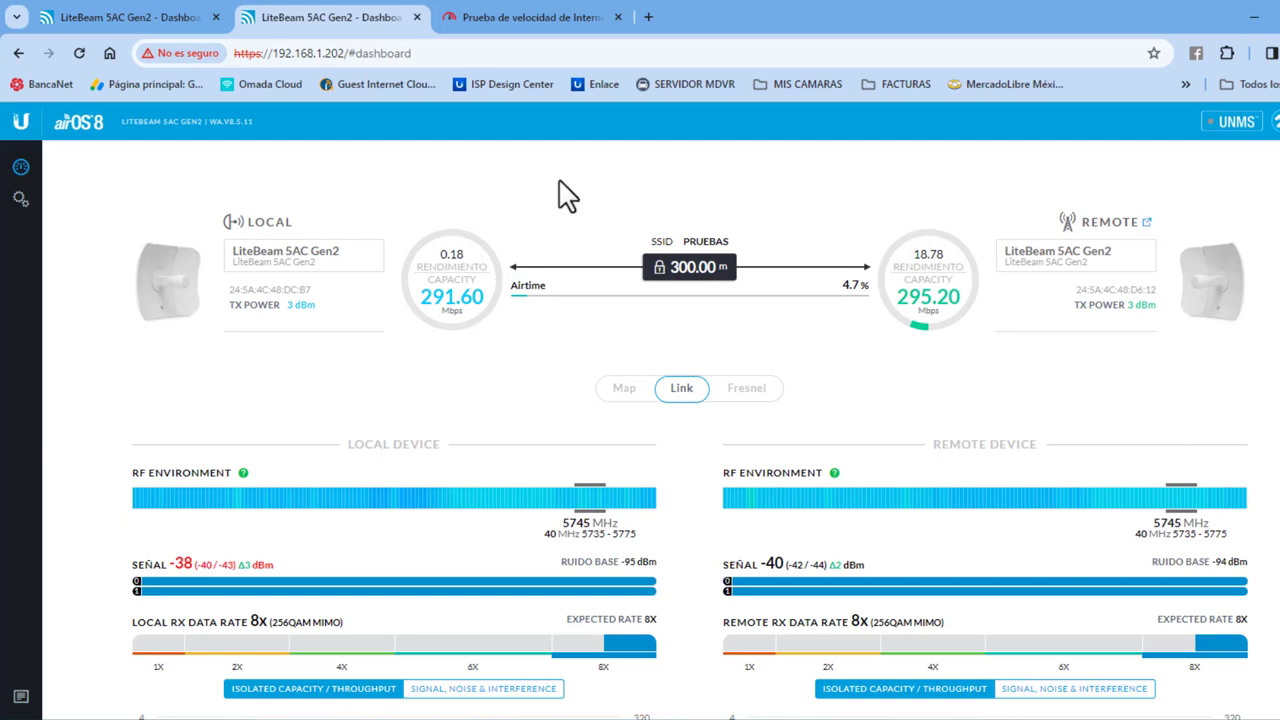
click(106, 19)
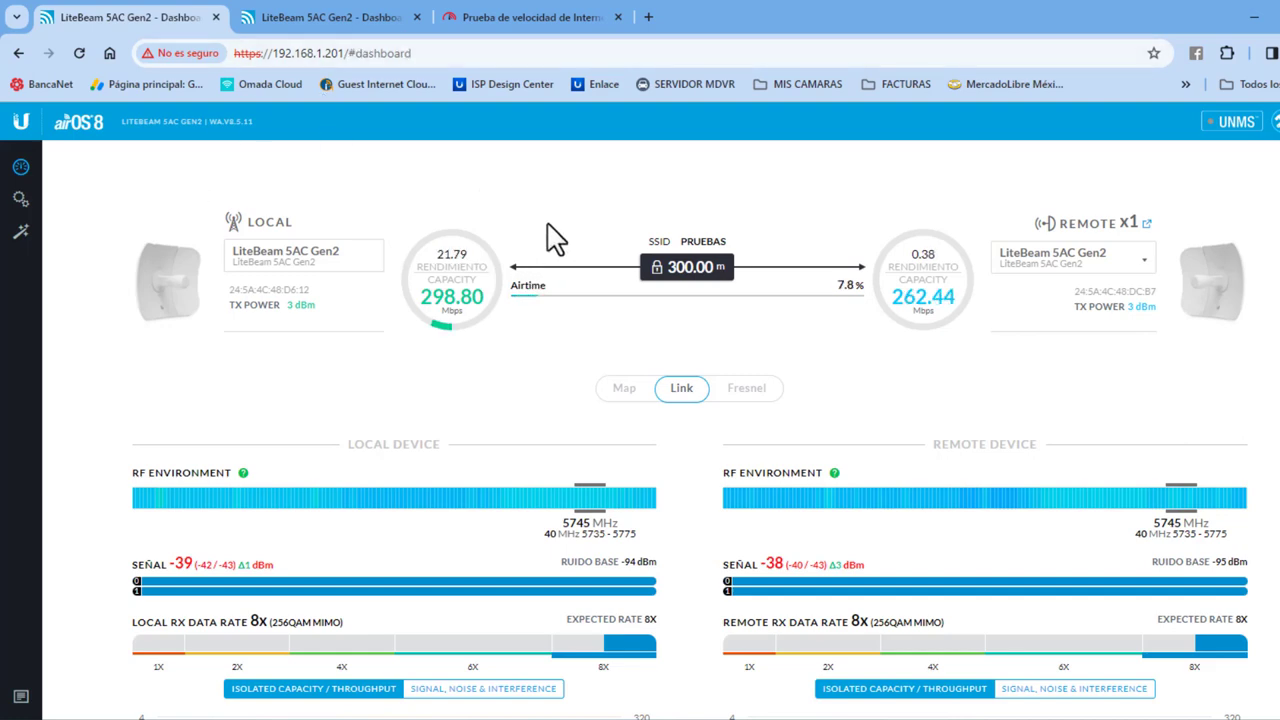
Step: Rerun the fast.com speed test, then recheck both units' link dashboards
click(526, 26)
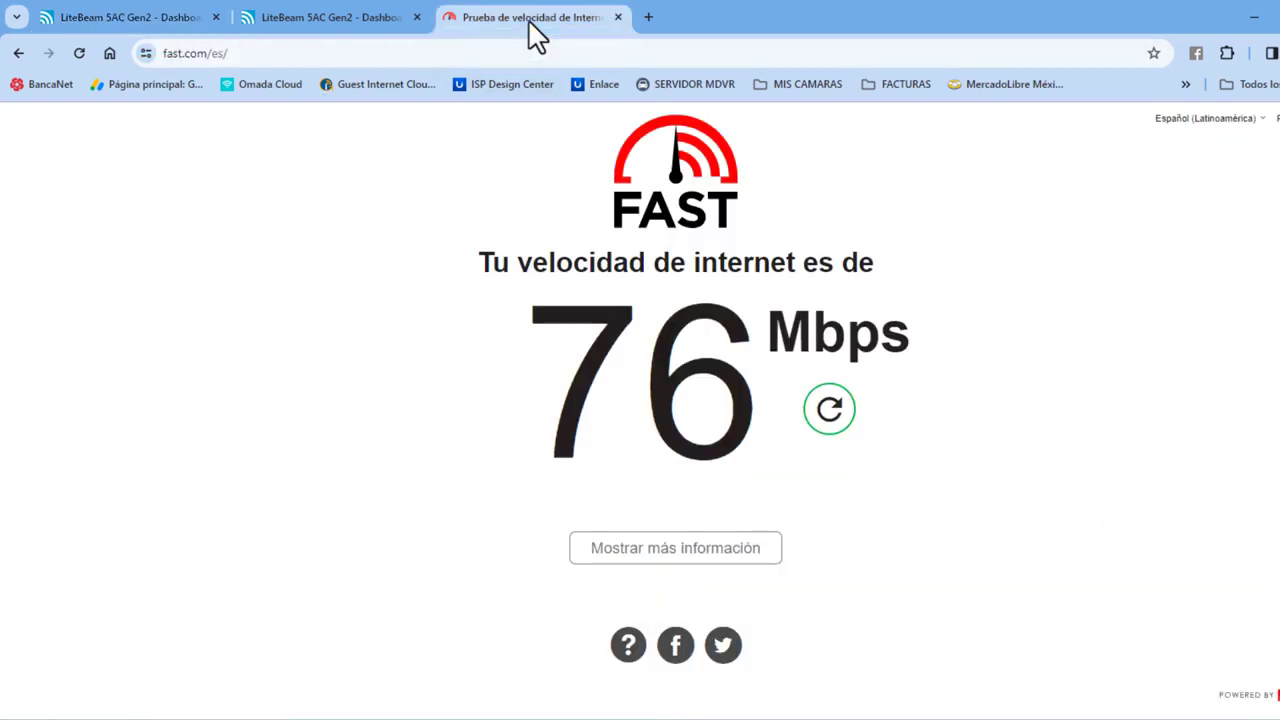
click(836, 418)
click(317, 9)
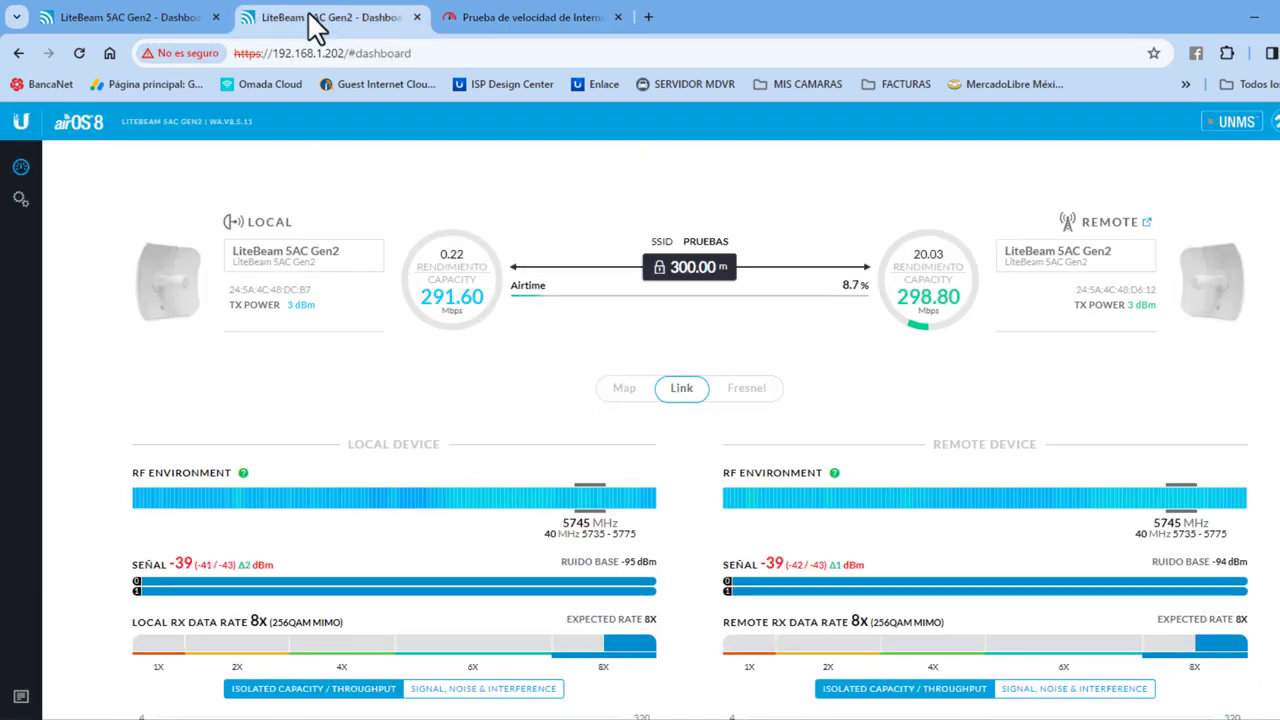
click(115, 14)
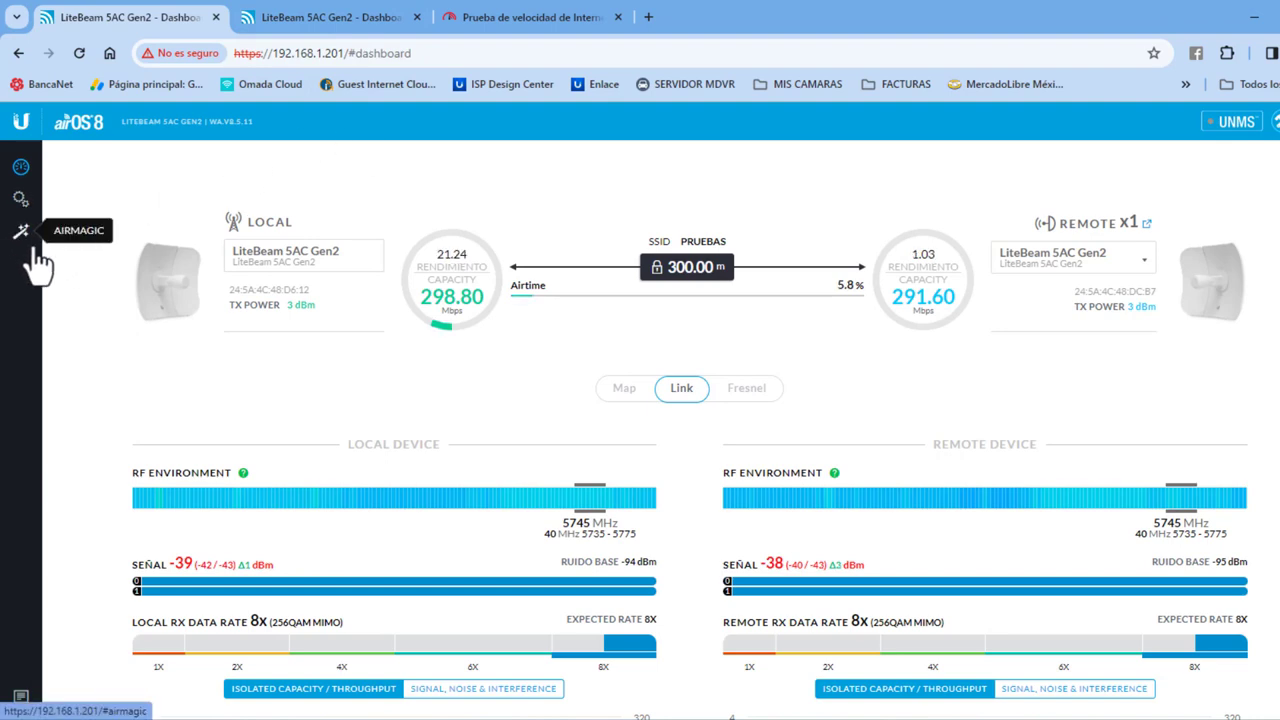
click(344, 22)
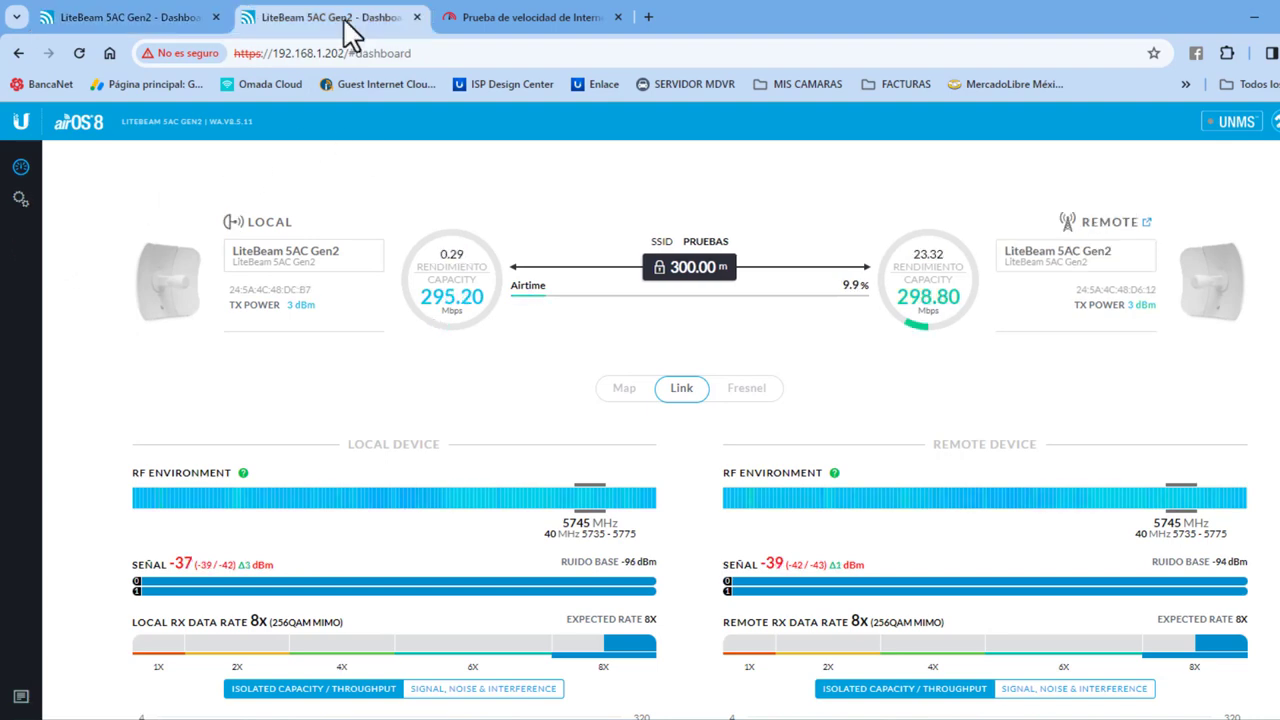
click(134, 22)
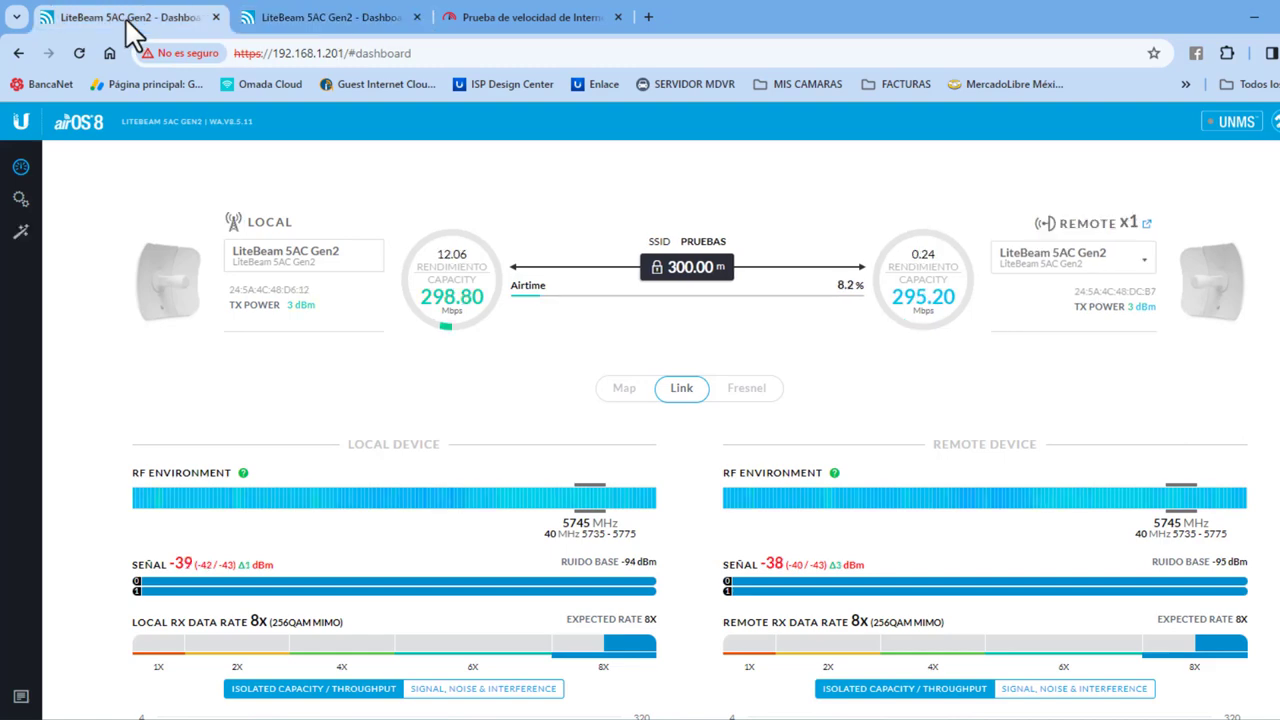
click(22, 201)
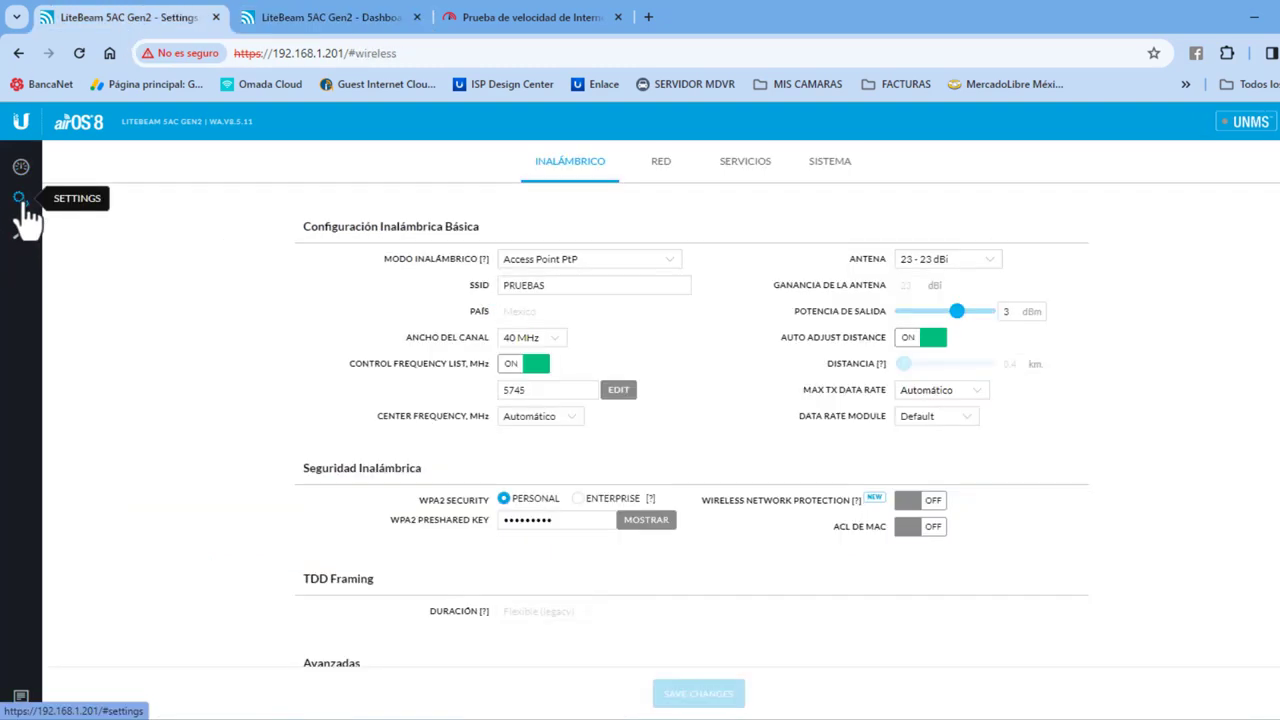
Step: Set the access point's Ancho del Canal to 80 MHz and save the changes
click(554, 340)
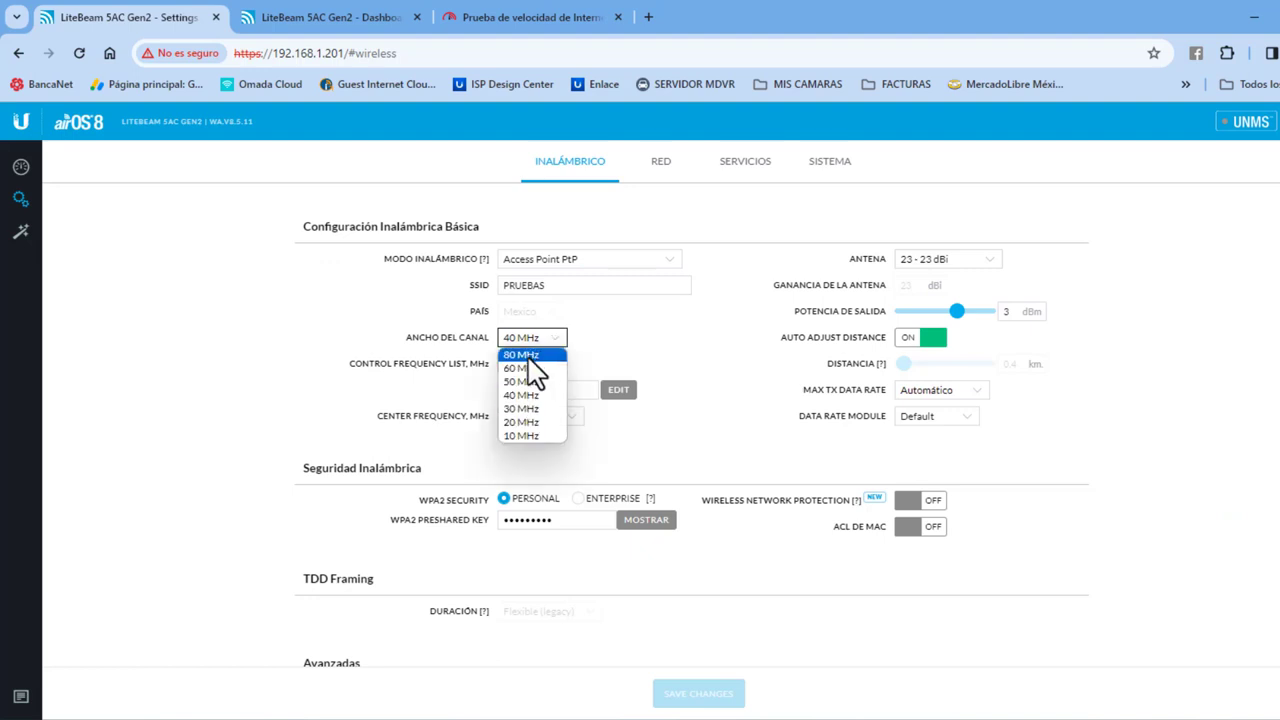
click(532, 356)
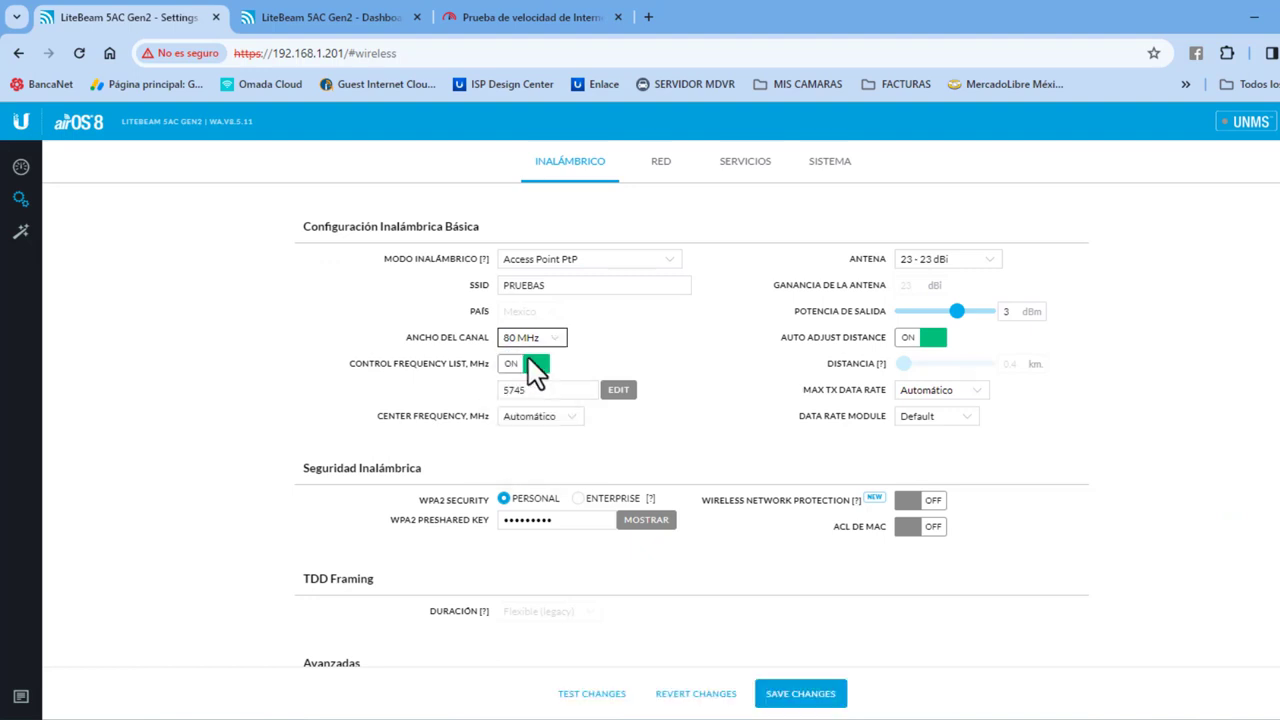
click(822, 700)
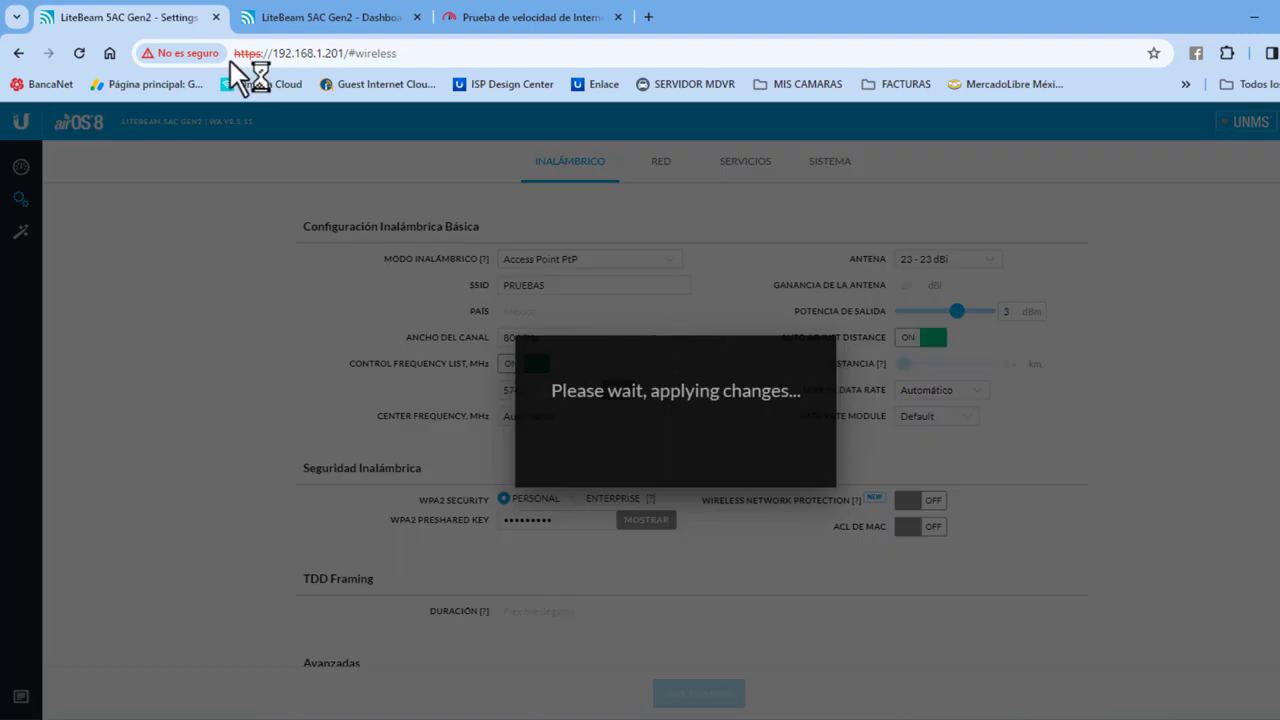
Step: Check the station's dashboard and settings while the 80 MHz change applies
click(274, 22)
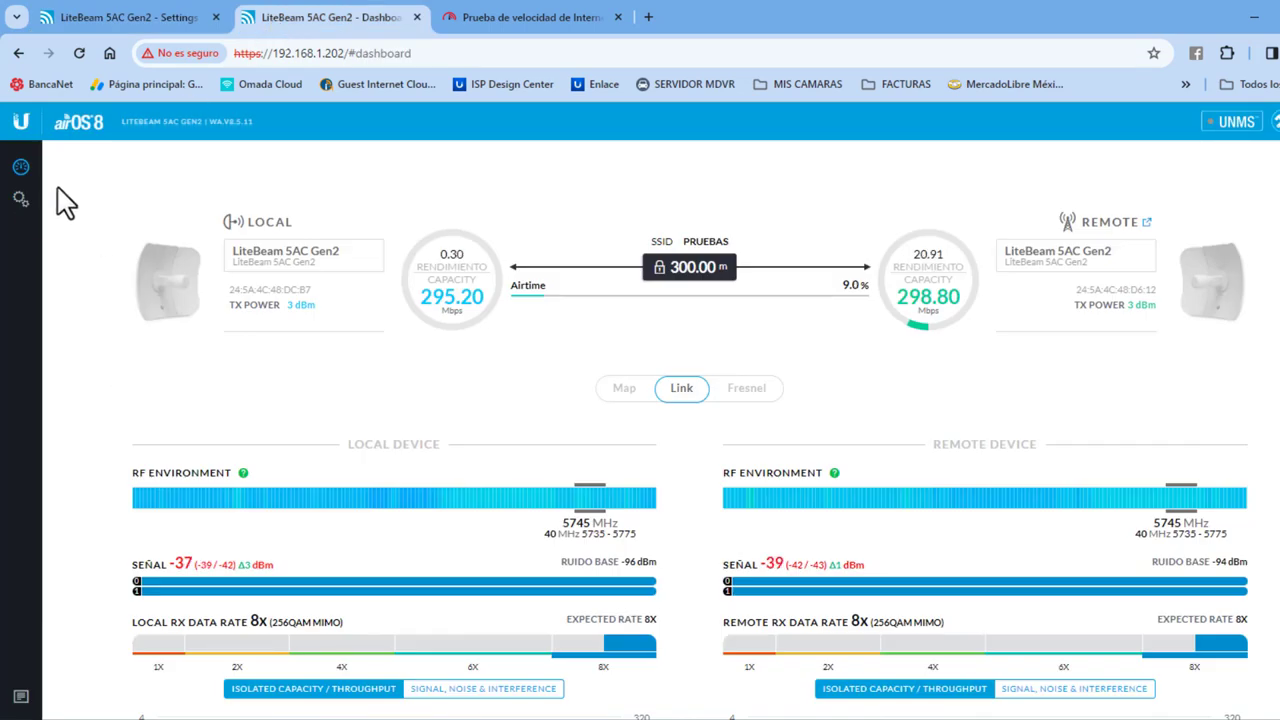
click(22, 202)
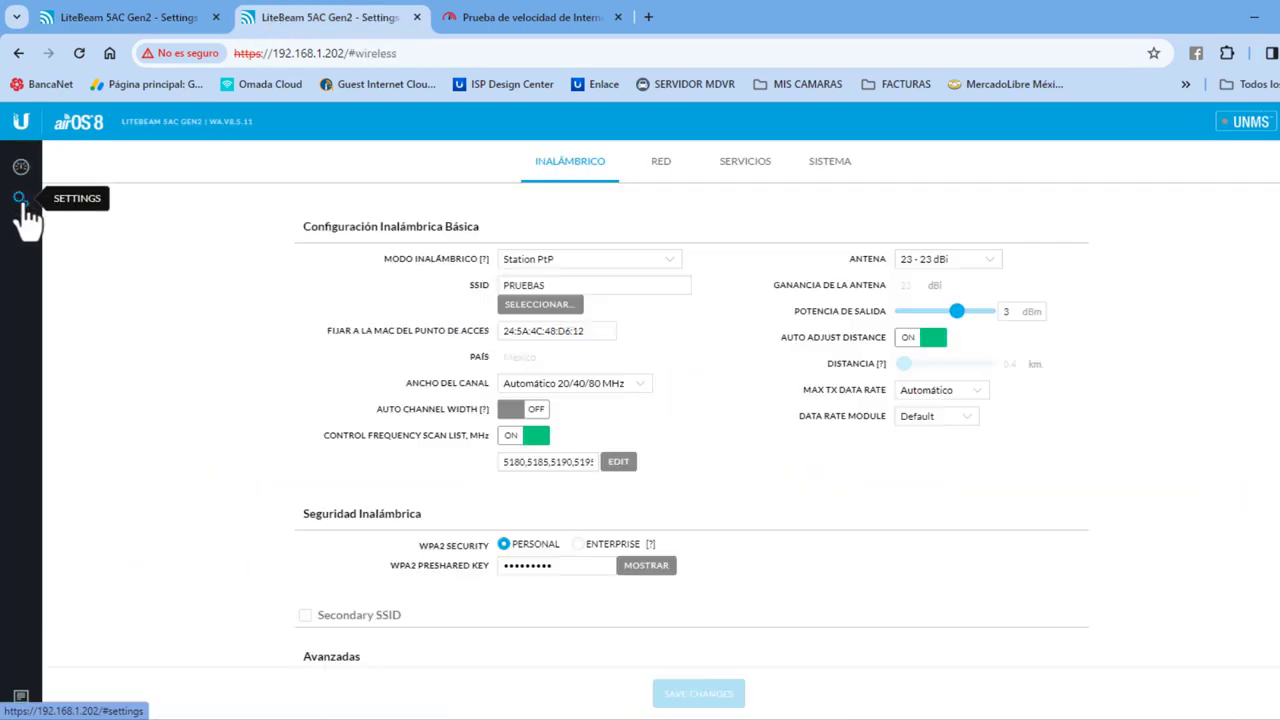
click(22, 168)
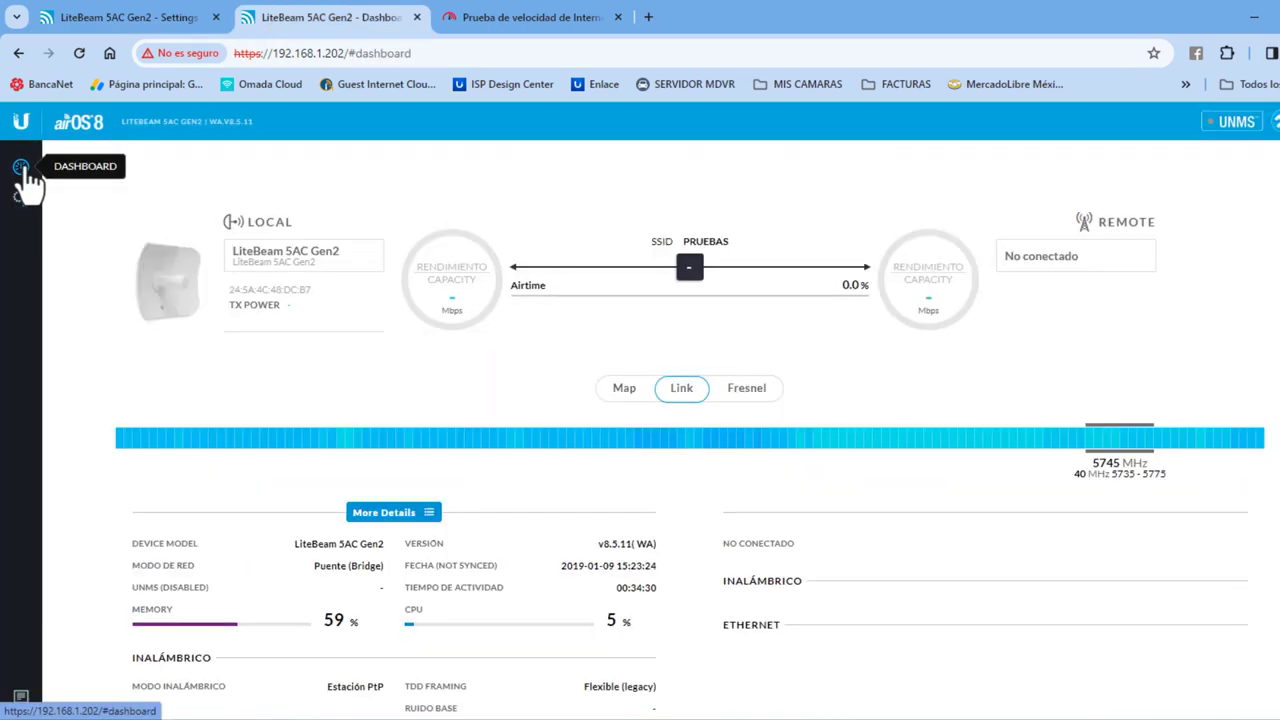
click(99, 16)
Step: Watch the station's dashboard until PRUEBAS reconnects at about 632/640 Mbps capacity
click(268, 18)
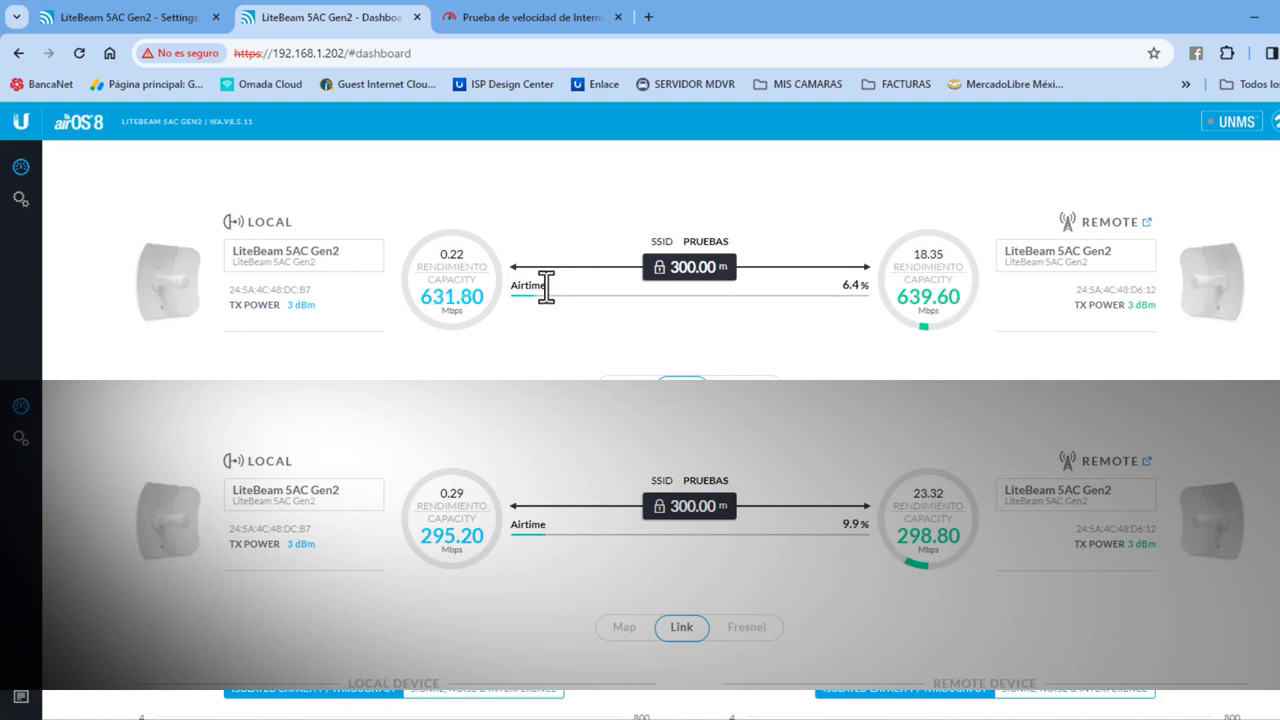
Step: Rerun the fast.com speed test over the widened 80 MHz link
click(520, 24)
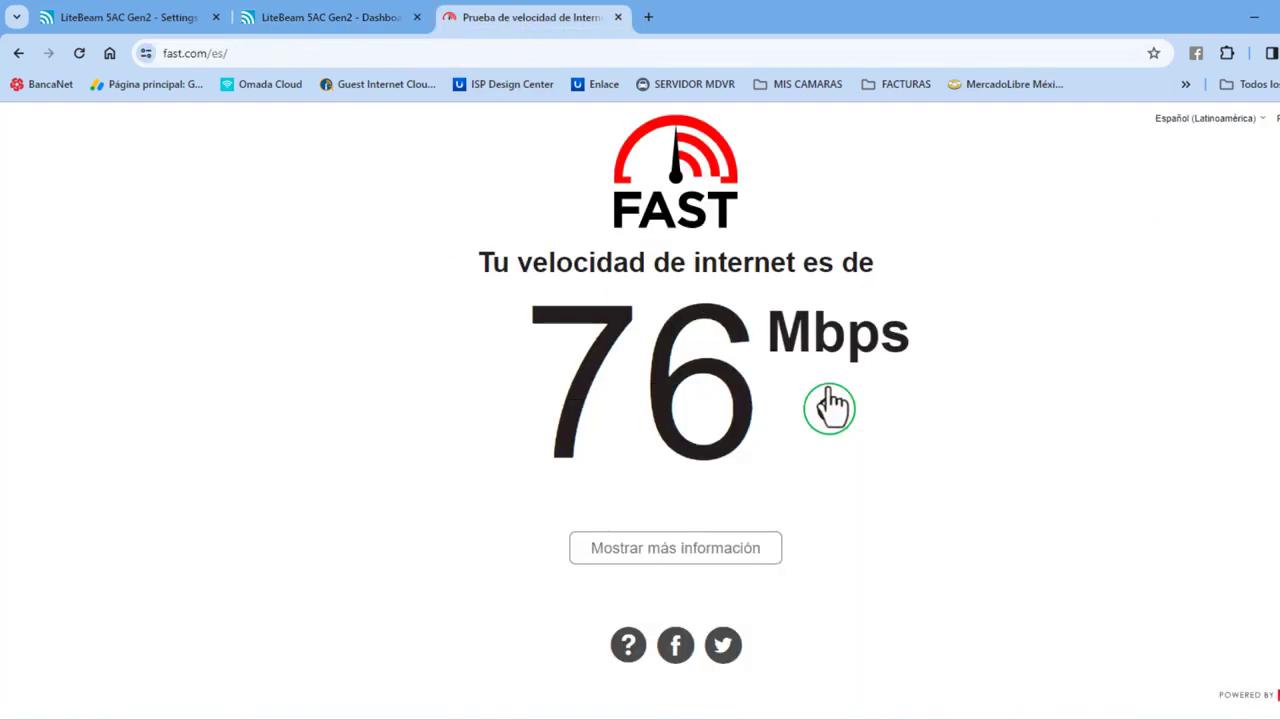
click(829, 410)
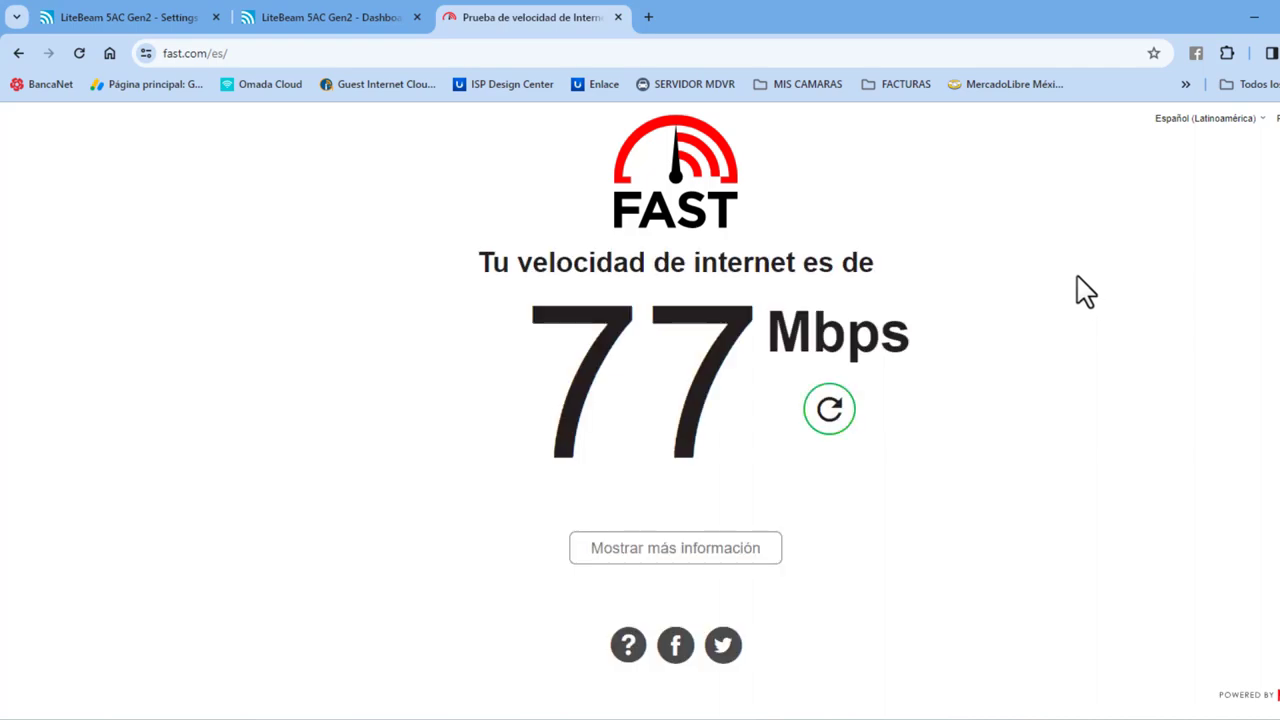
click(830, 410)
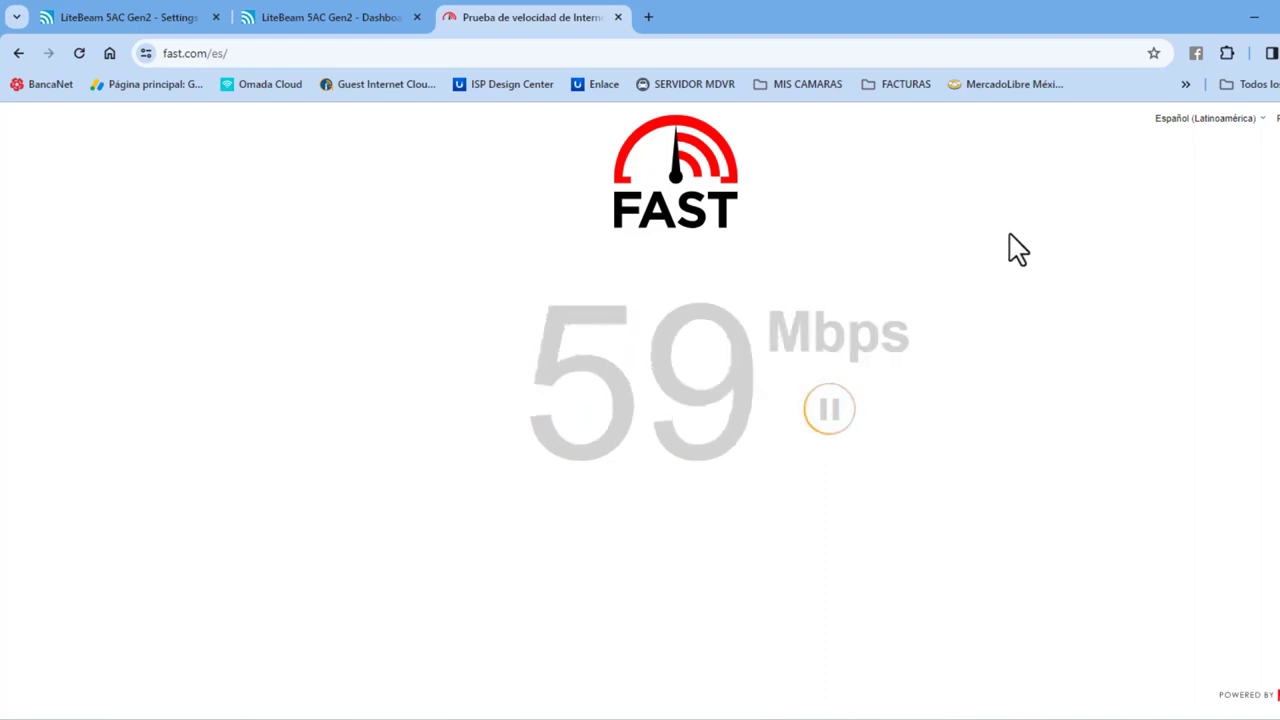